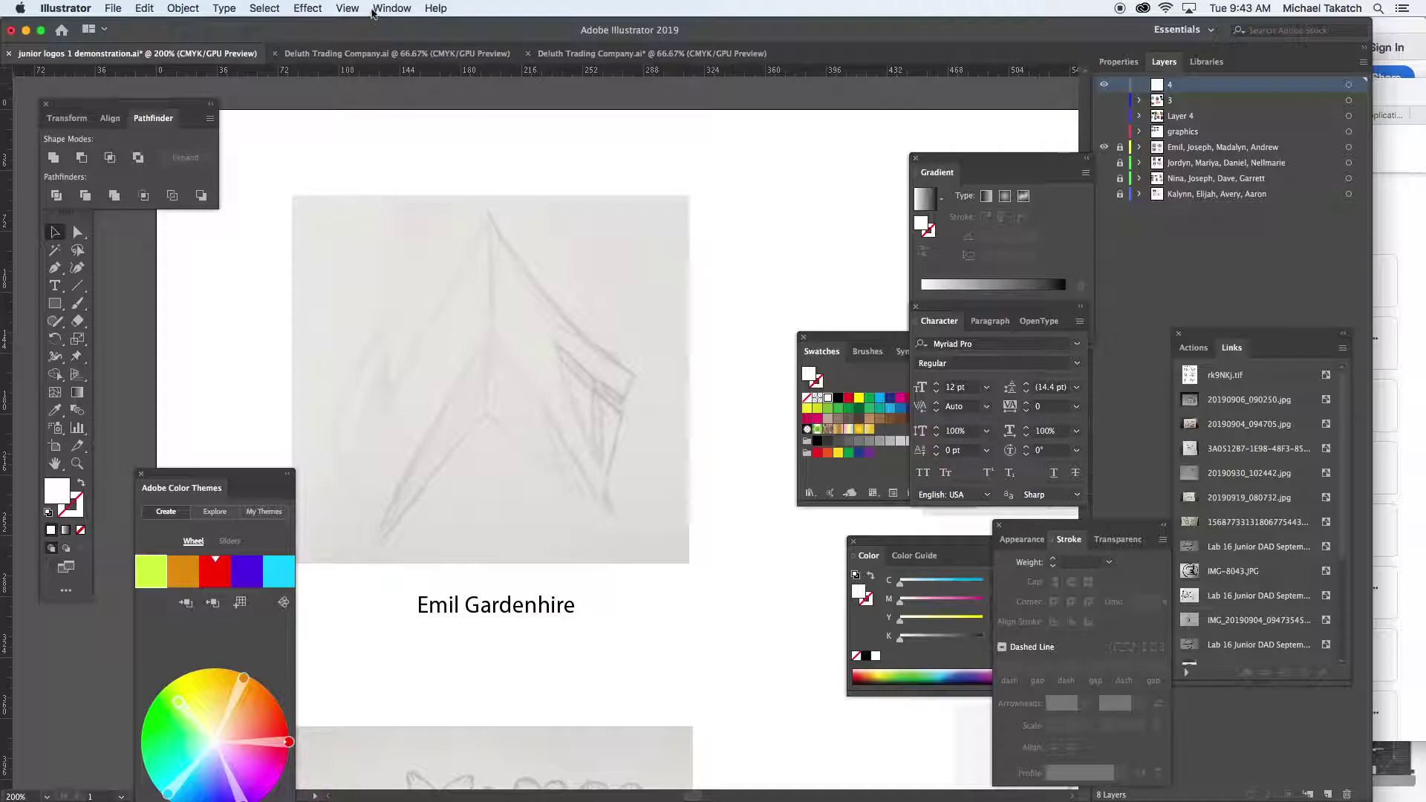
Turn on Show Guides from the View menu so the centre guide through the sketch's peak appears
click(384, 8)
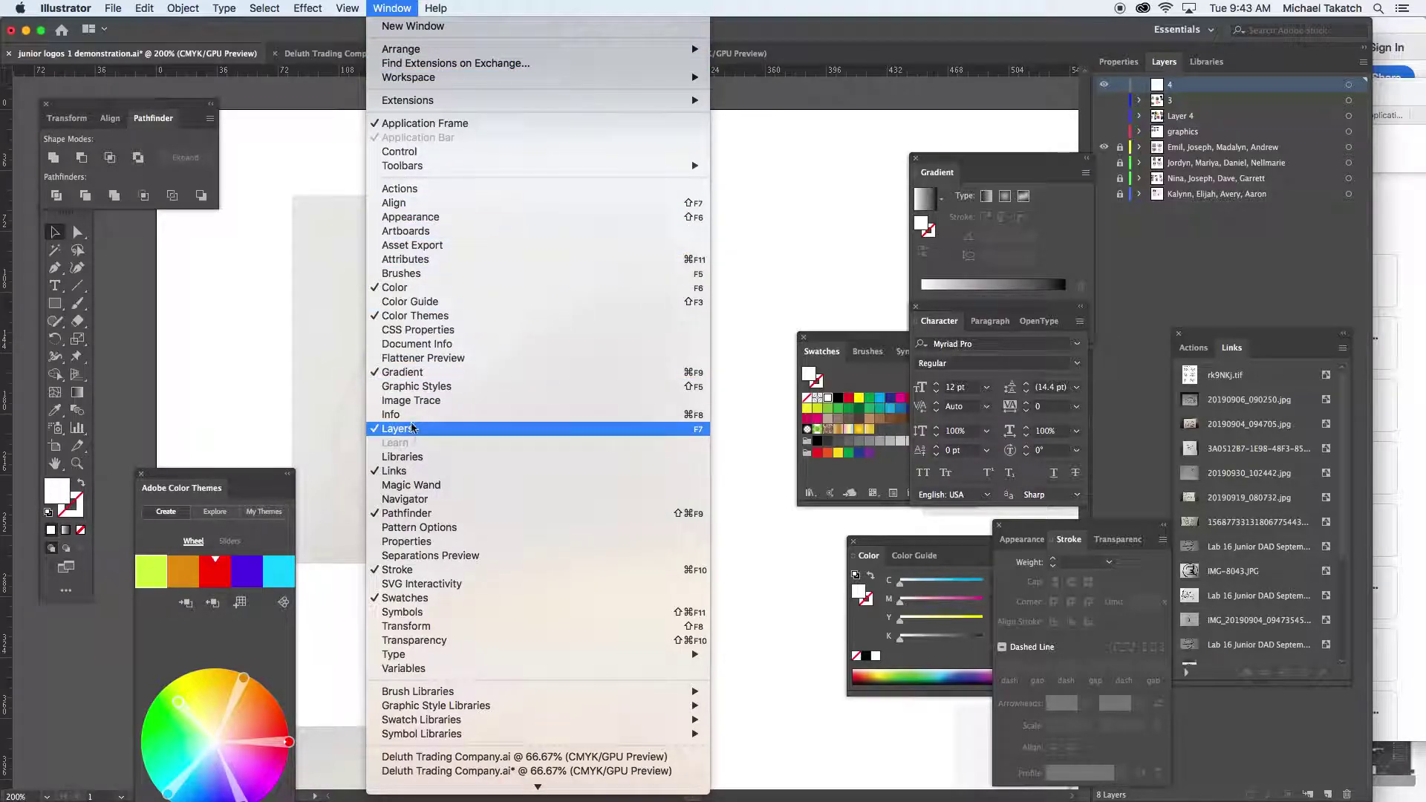
mouse_move(348, 8)
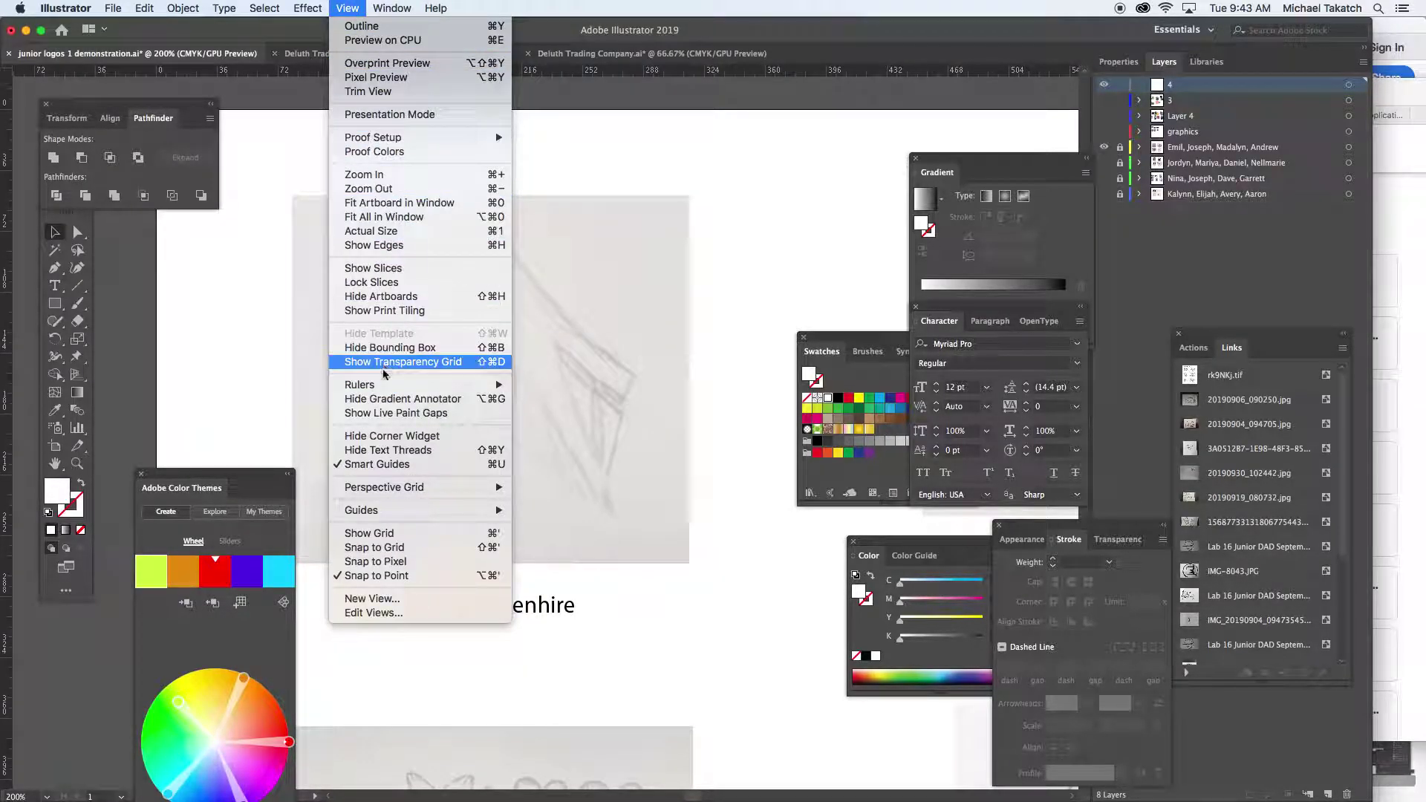
mouse_move(414, 509)
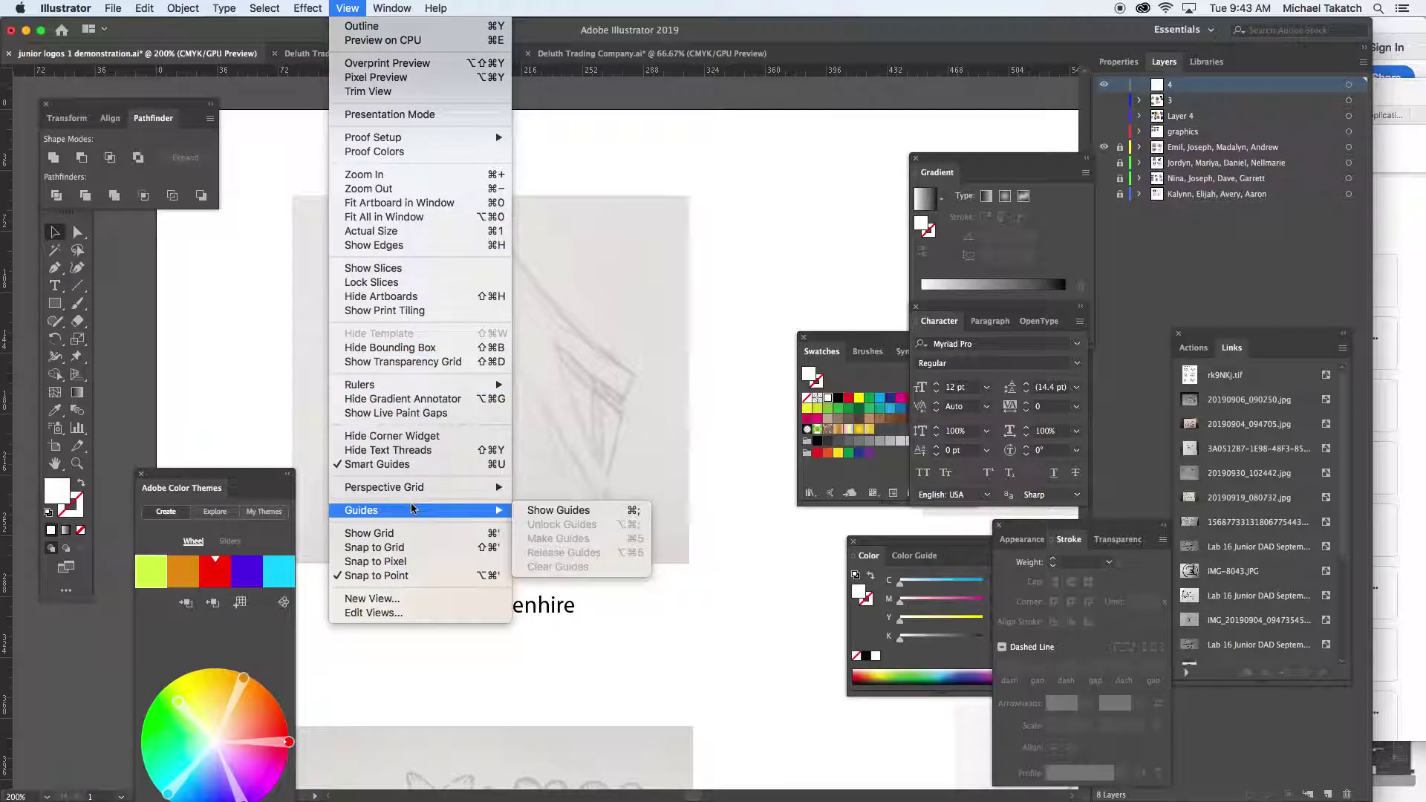
click(535, 511)
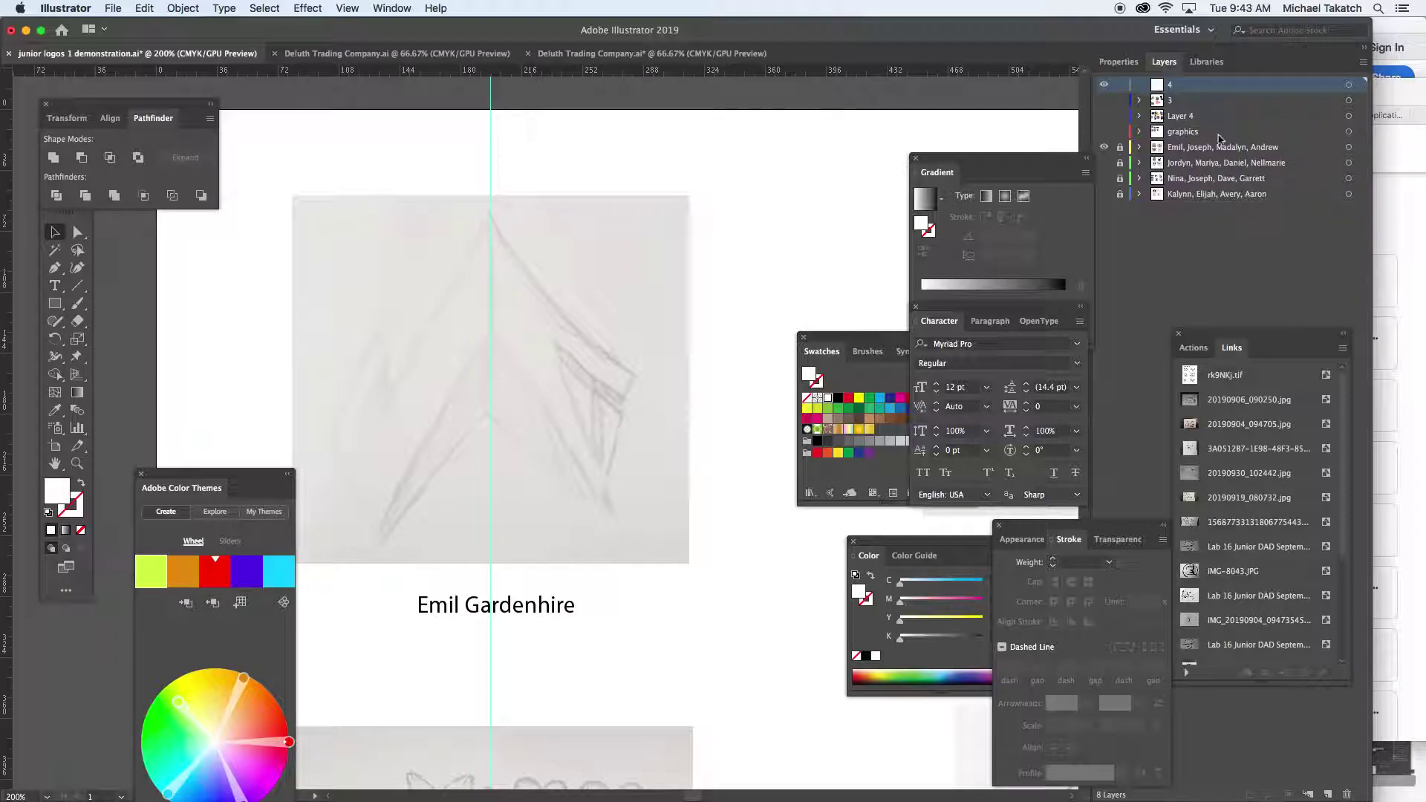
Set the sketch layer's Dim Images option to 40% and zoom in on the sketch
double_click(1293, 148)
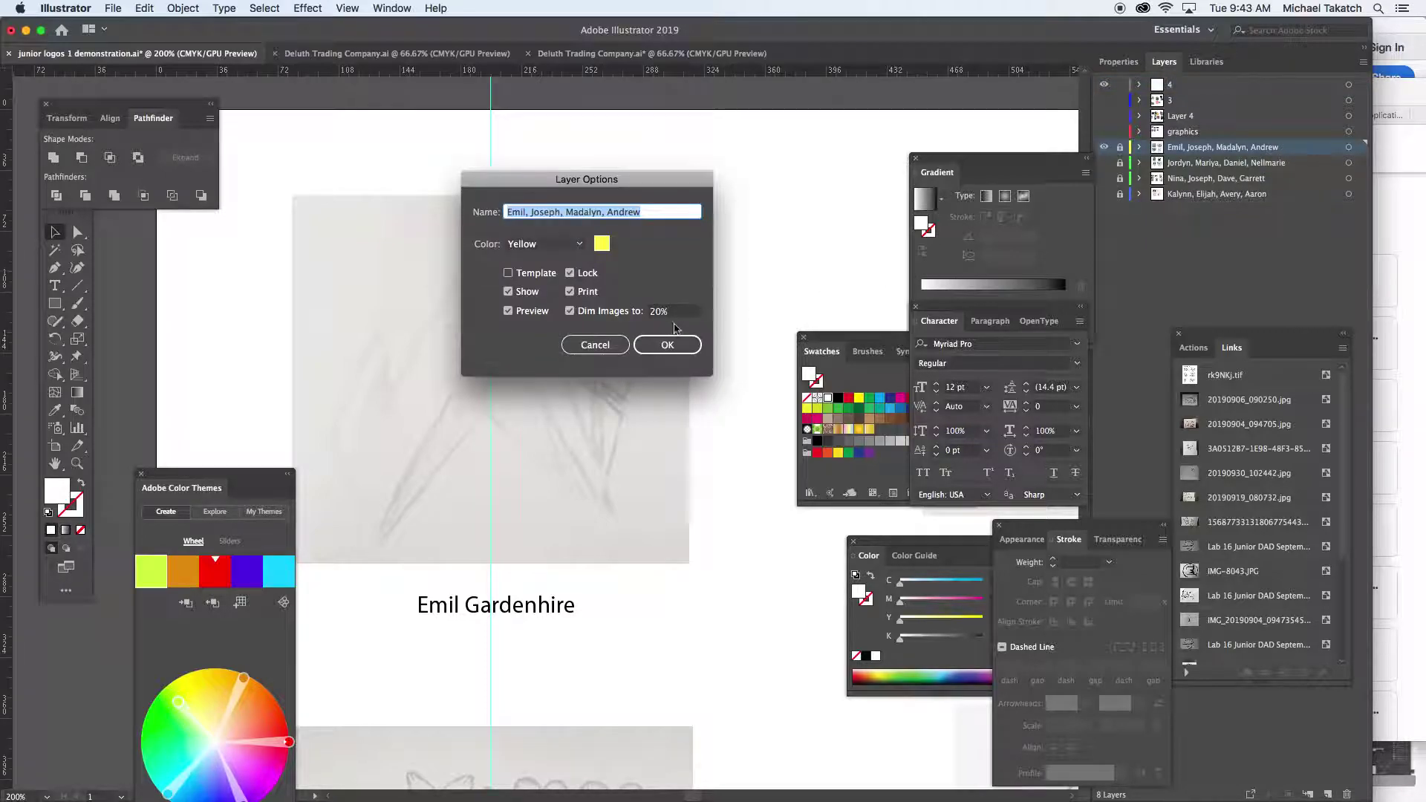
click(679, 313)
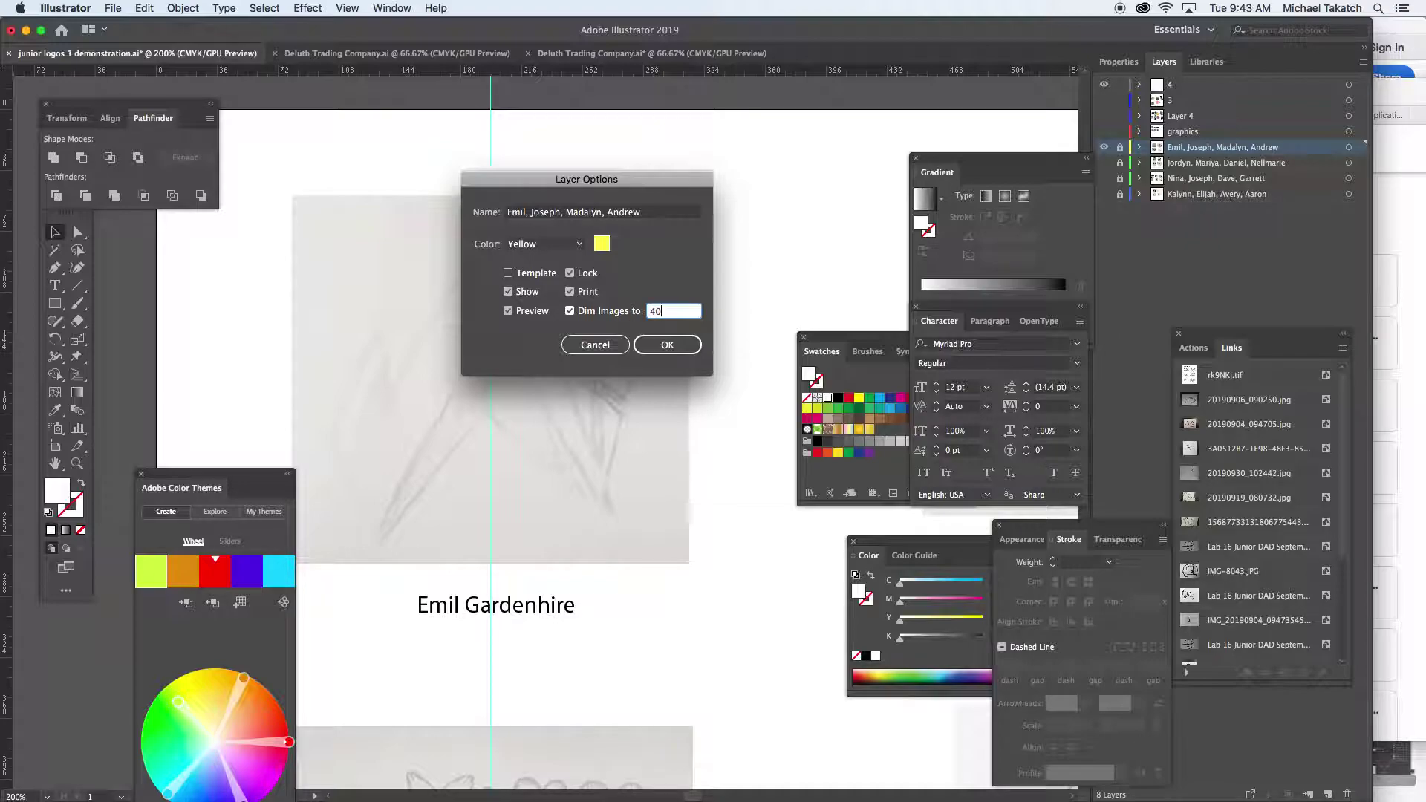
key(Return)
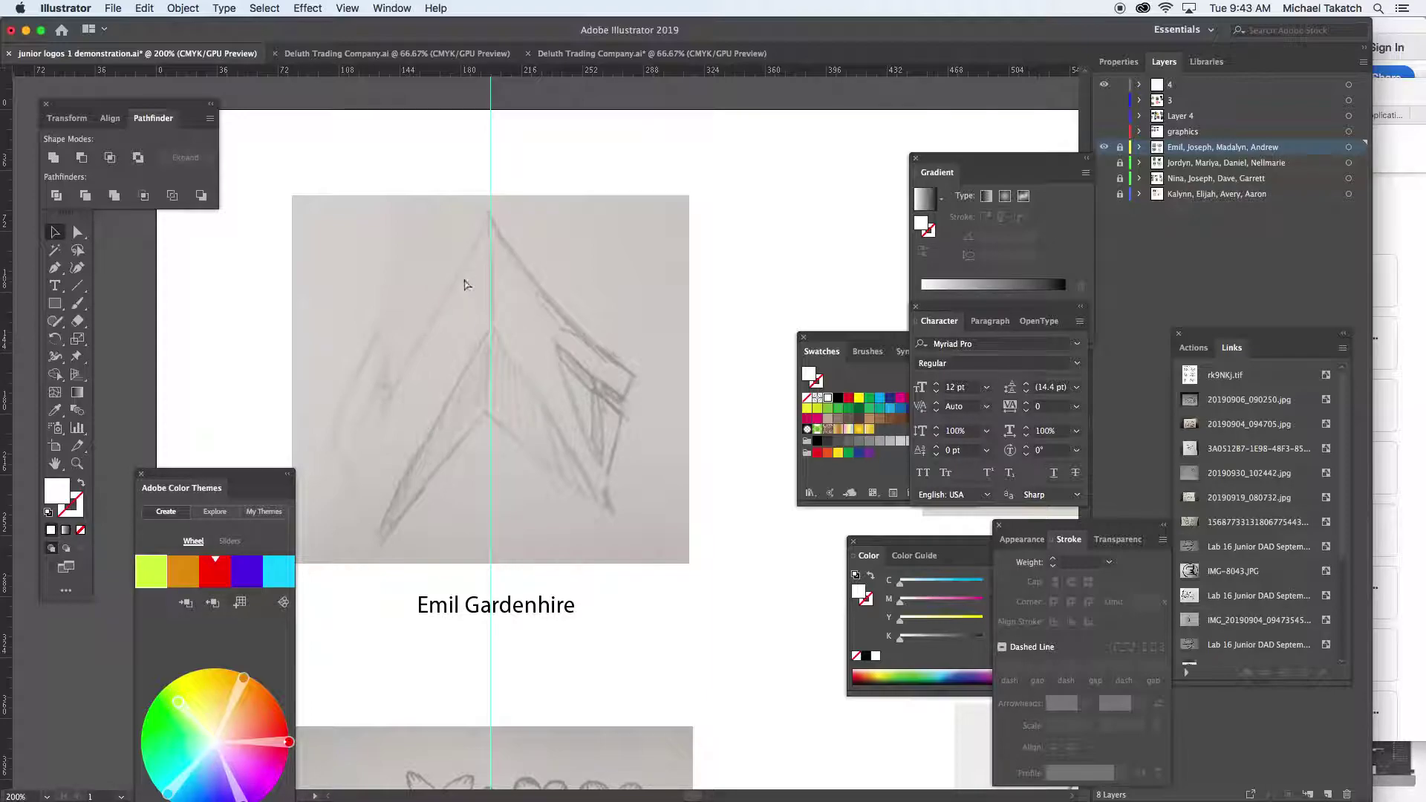
key(super+equal)
Pan to the sketch's peak, switch to the Pen tool and rearrange the toolbar
drag(345, 352, 509, 357)
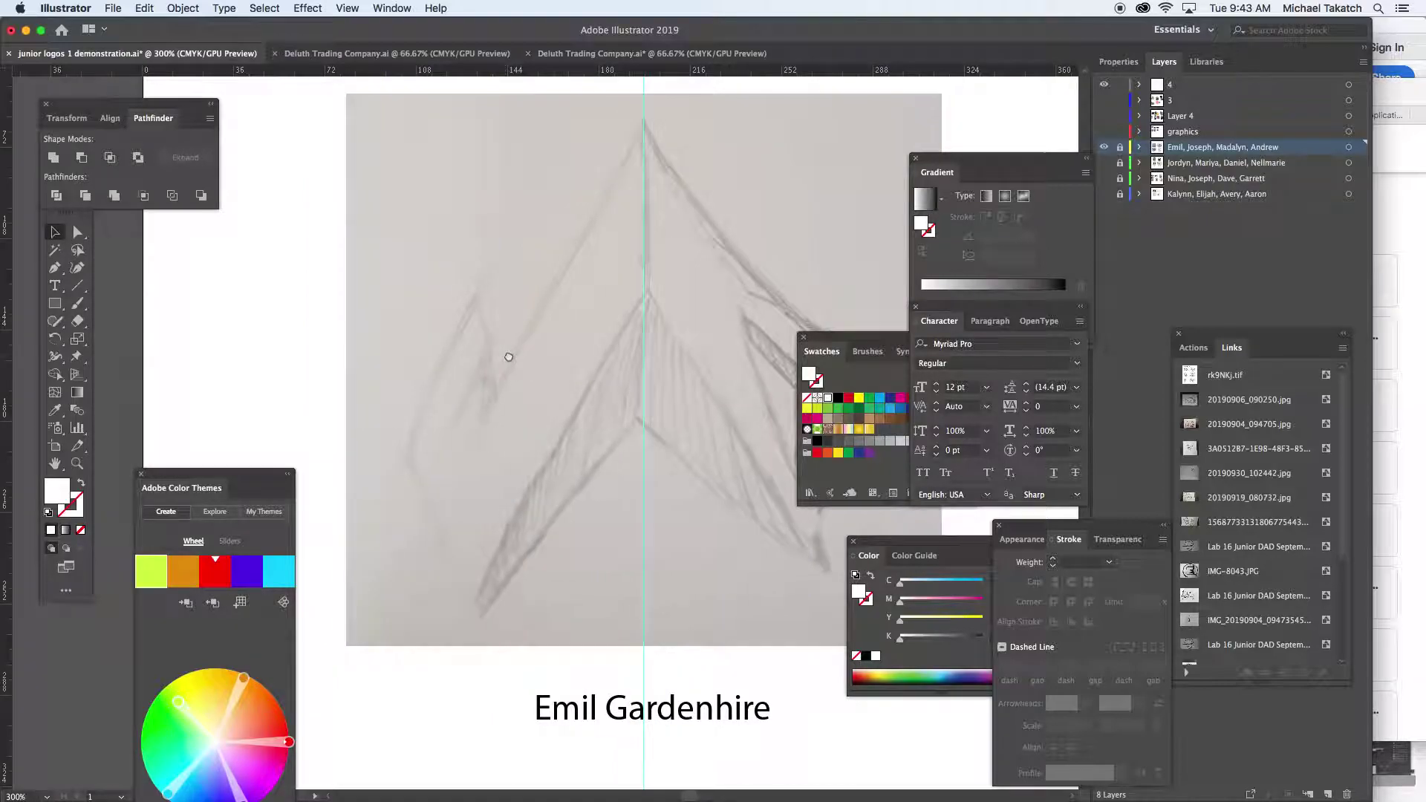
key(p)
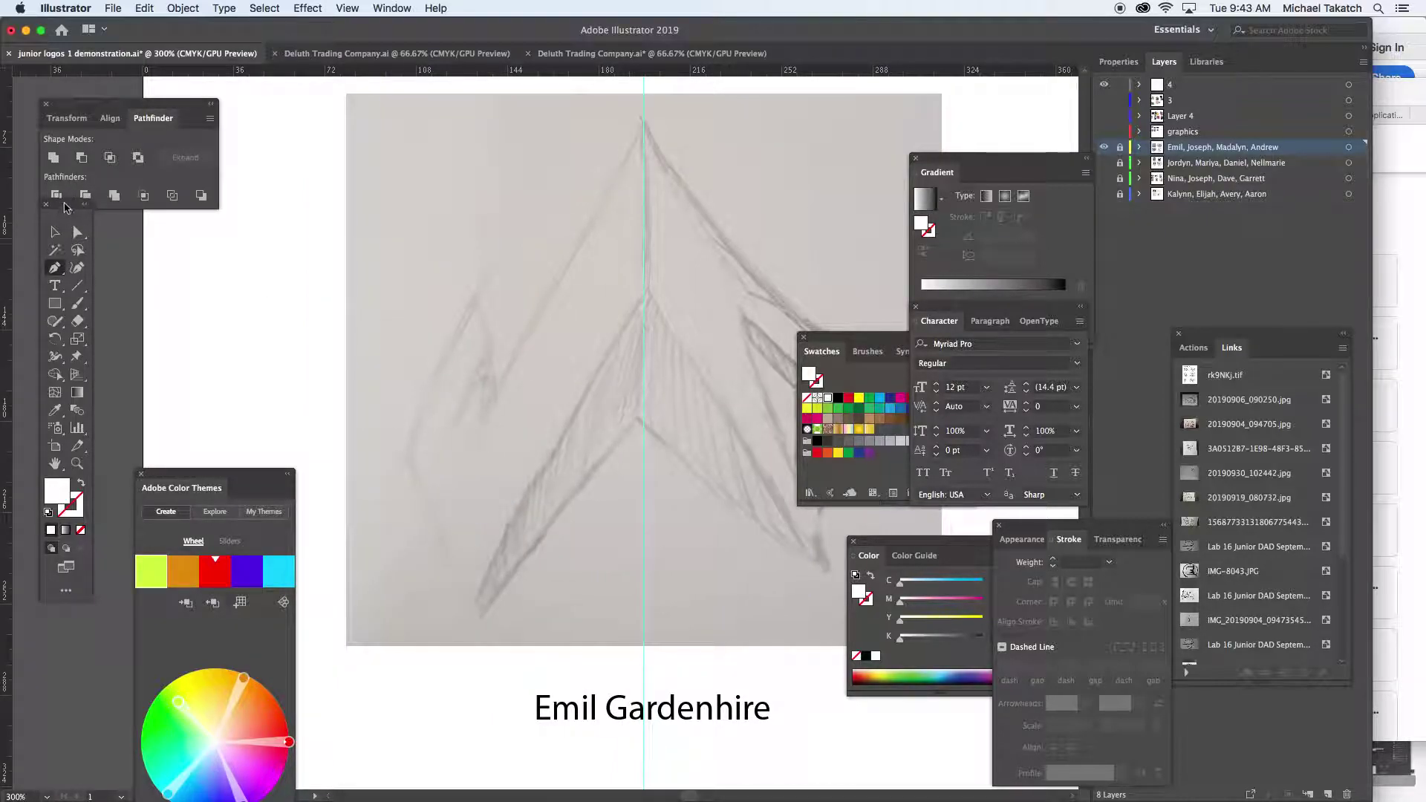
drag(61, 213, 115, 228)
click(126, 226)
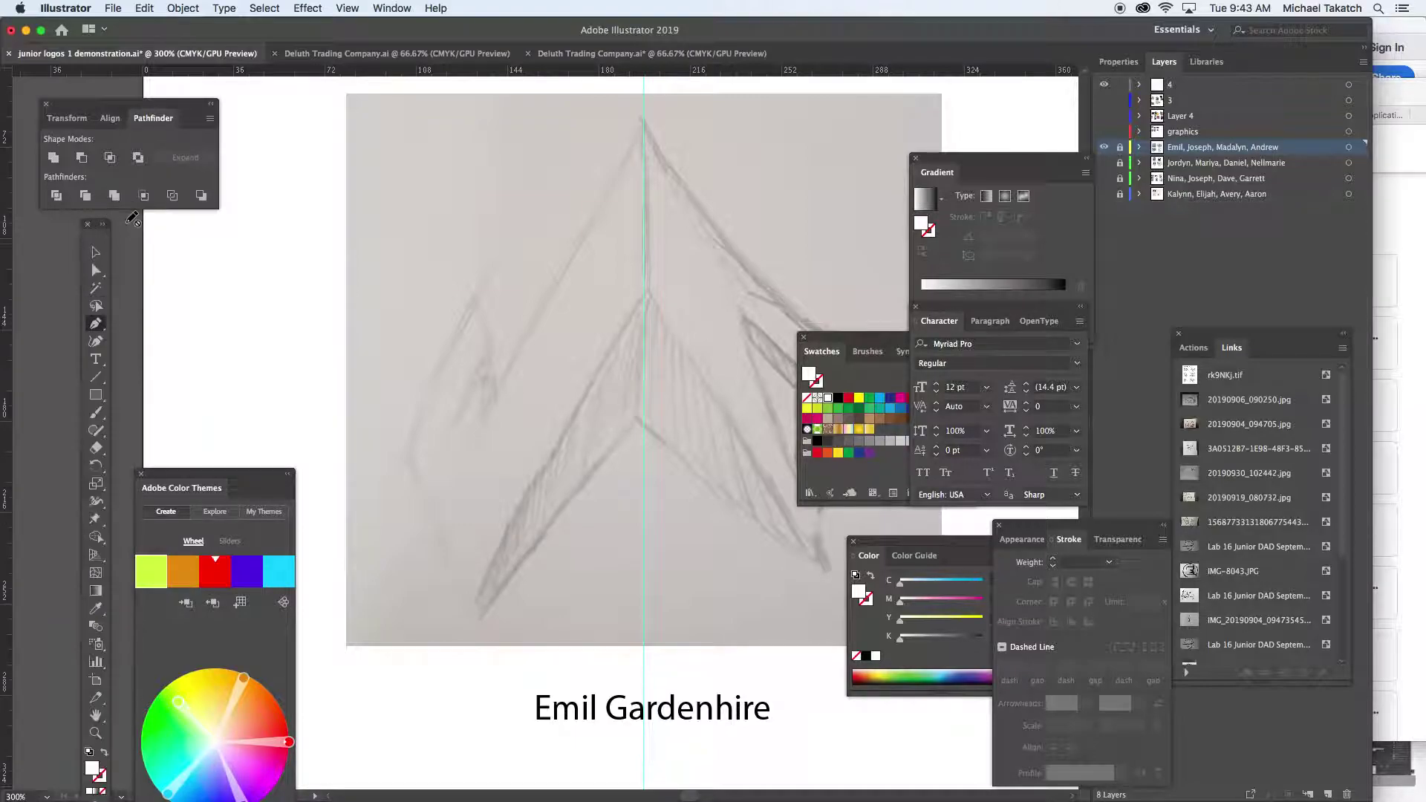
click(103, 227)
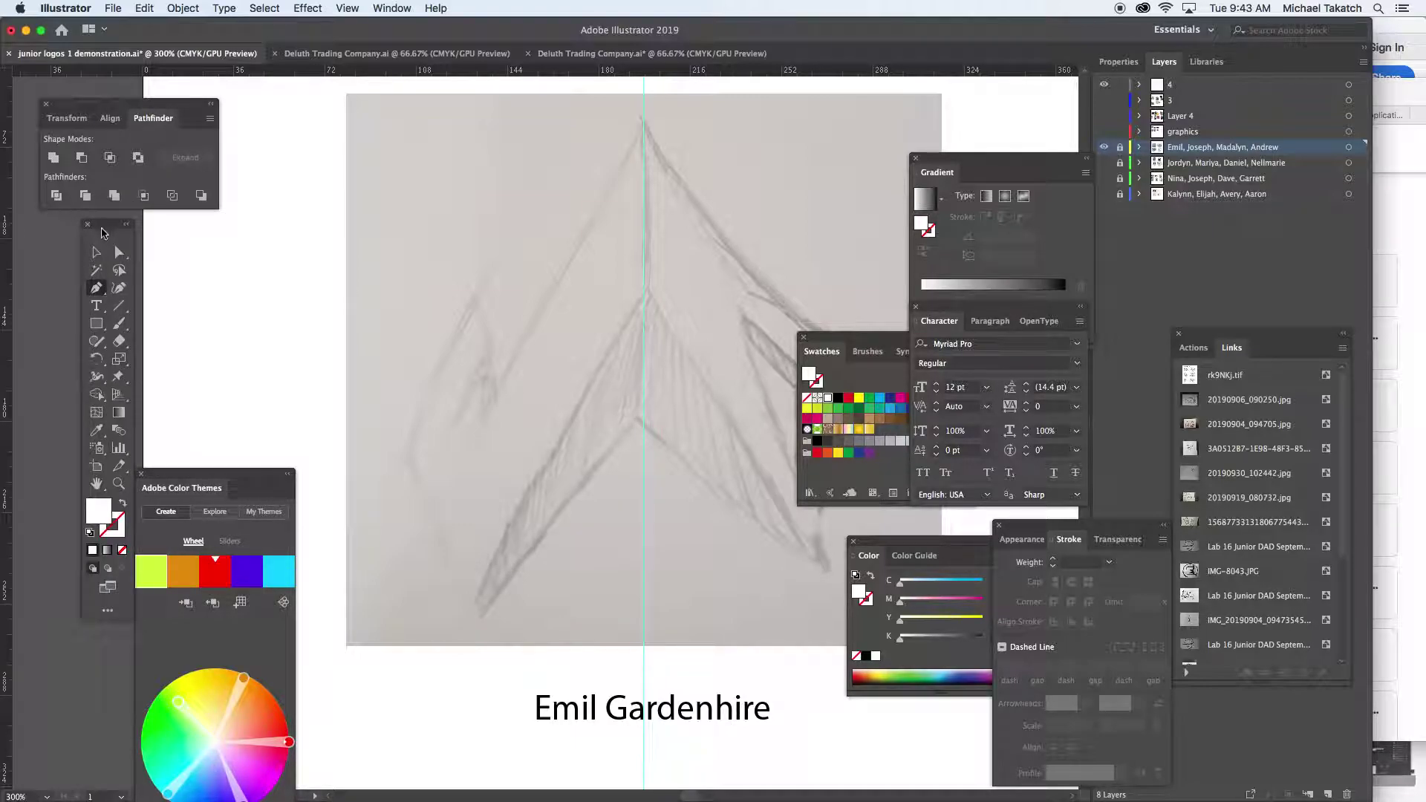
click(110, 611)
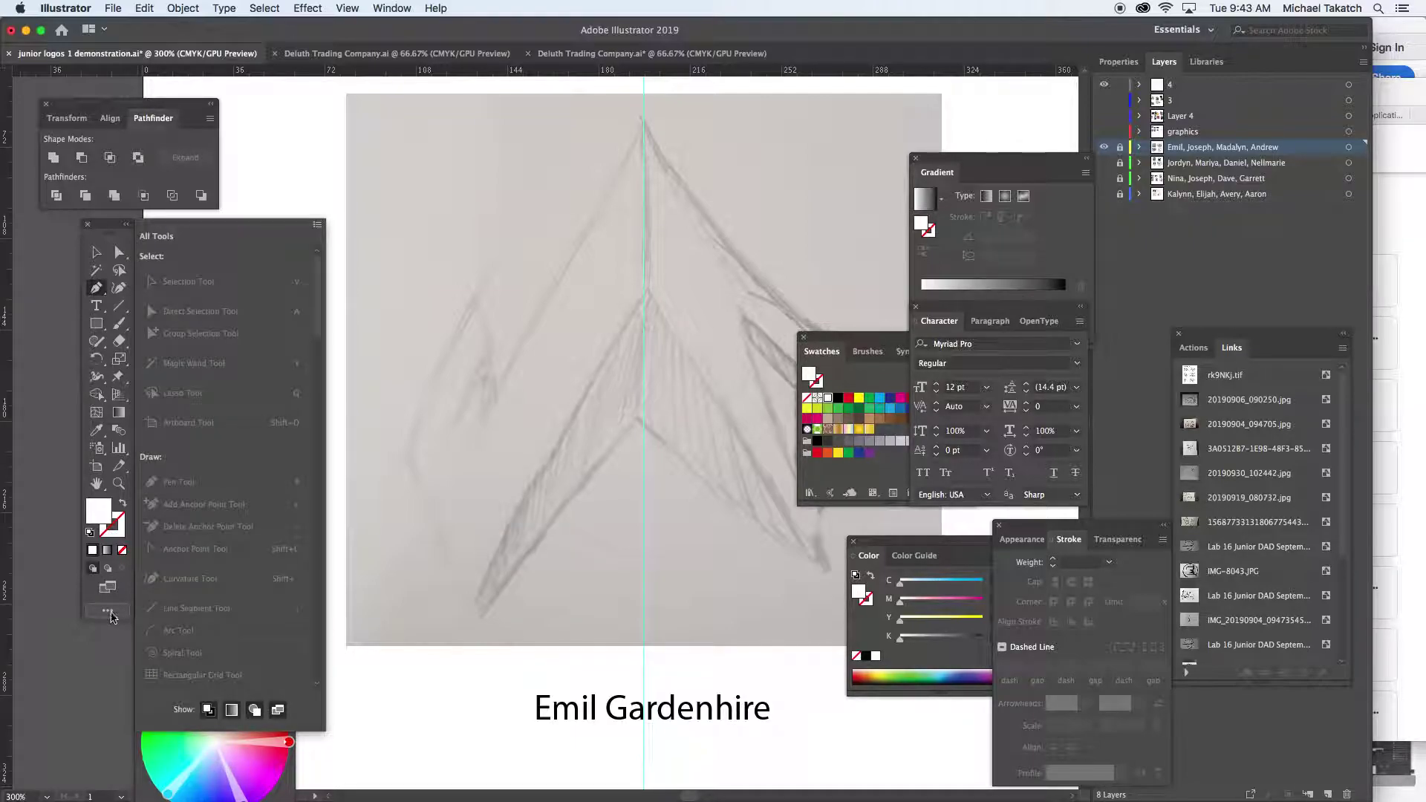
scroll(230, 293, down, 10)
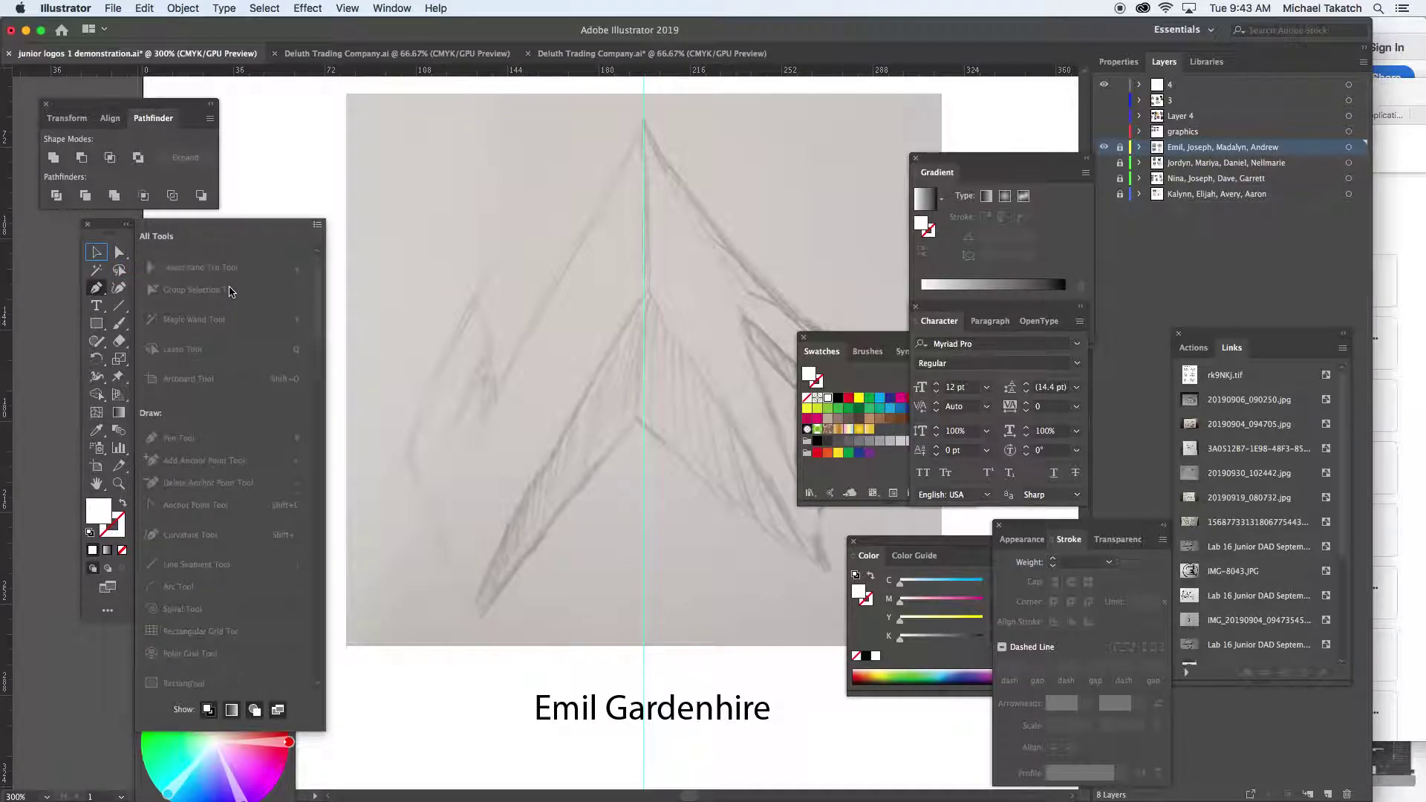
scroll(228, 297, up, 10)
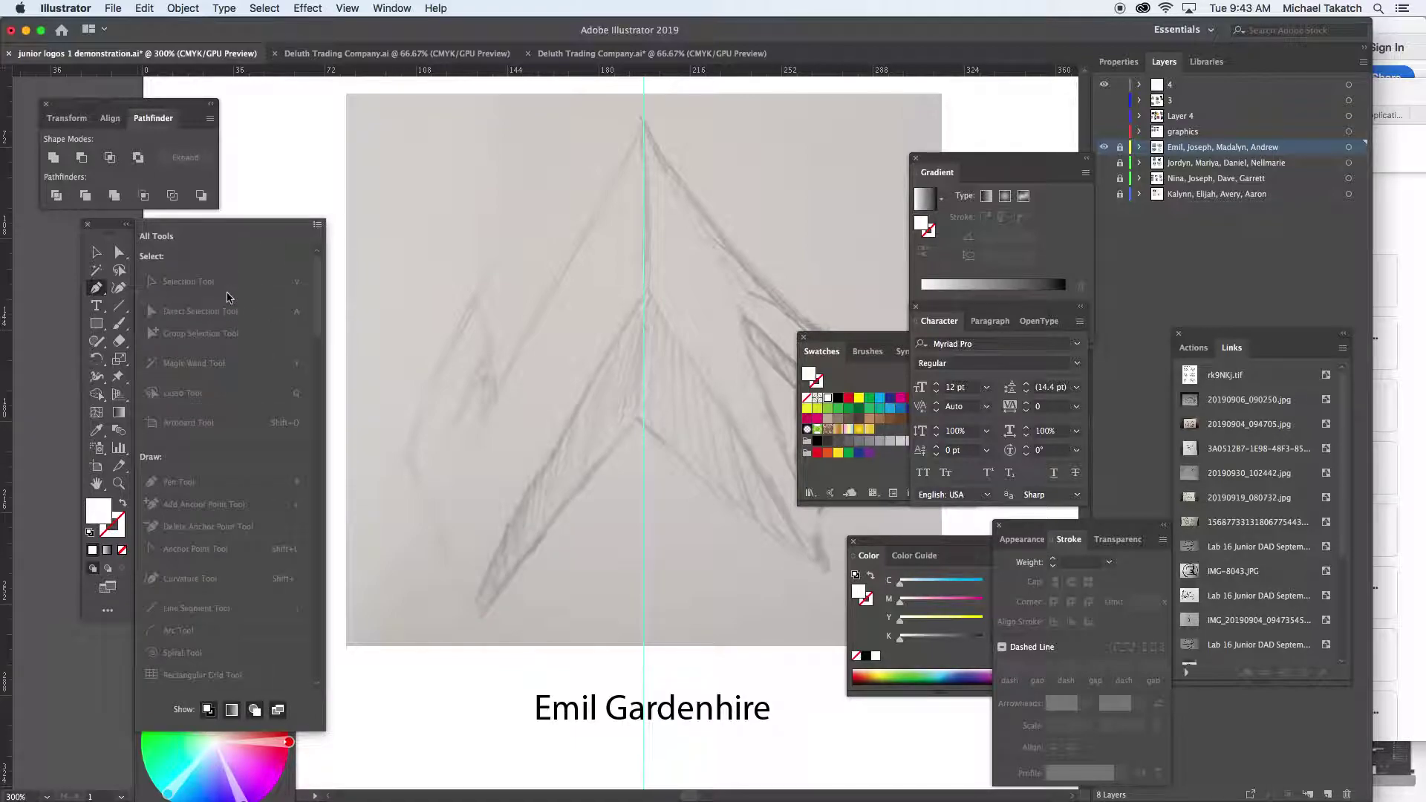
click(266, 173)
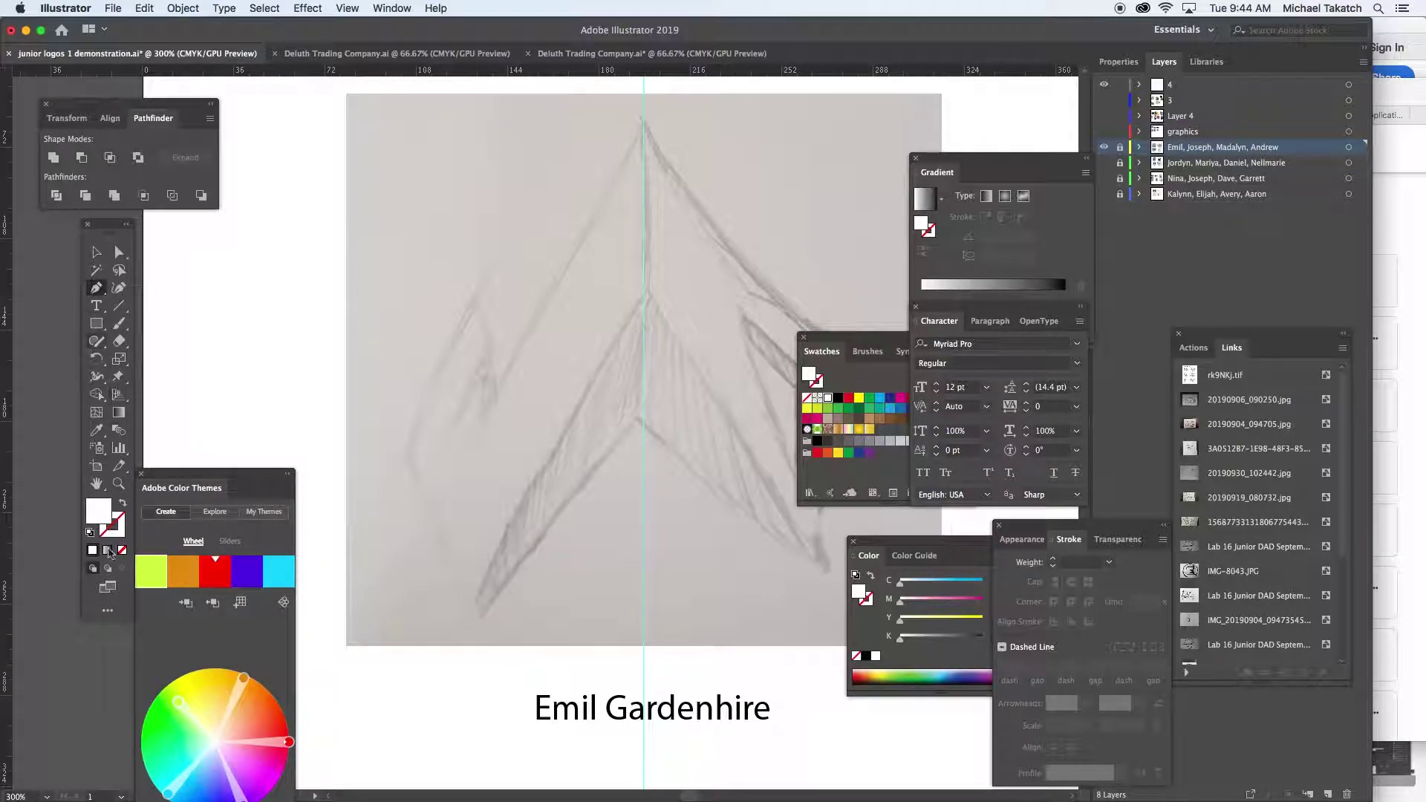
Reset to a default black stroke with no fill and target layer 4
click(89, 533)
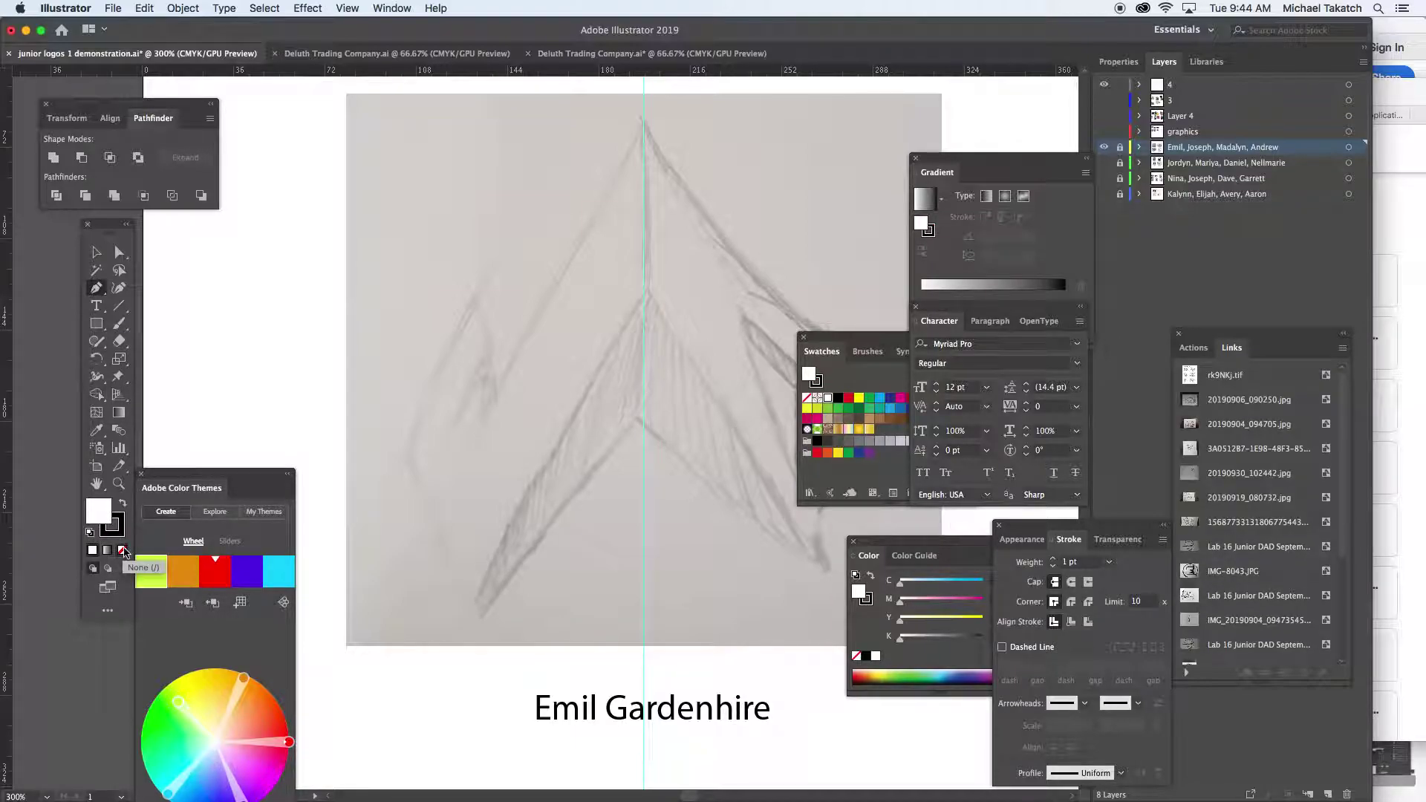
click(122, 551)
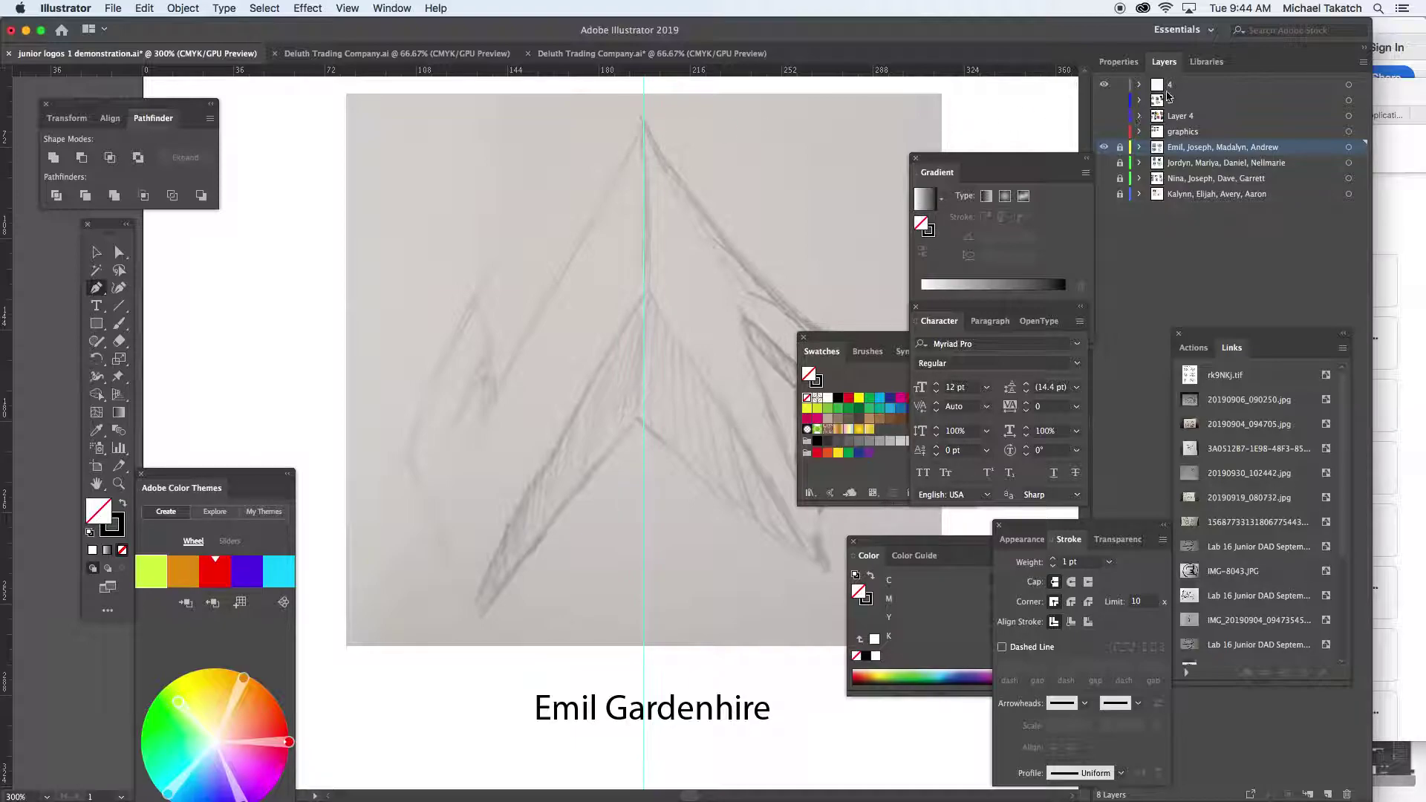
click(1184, 89)
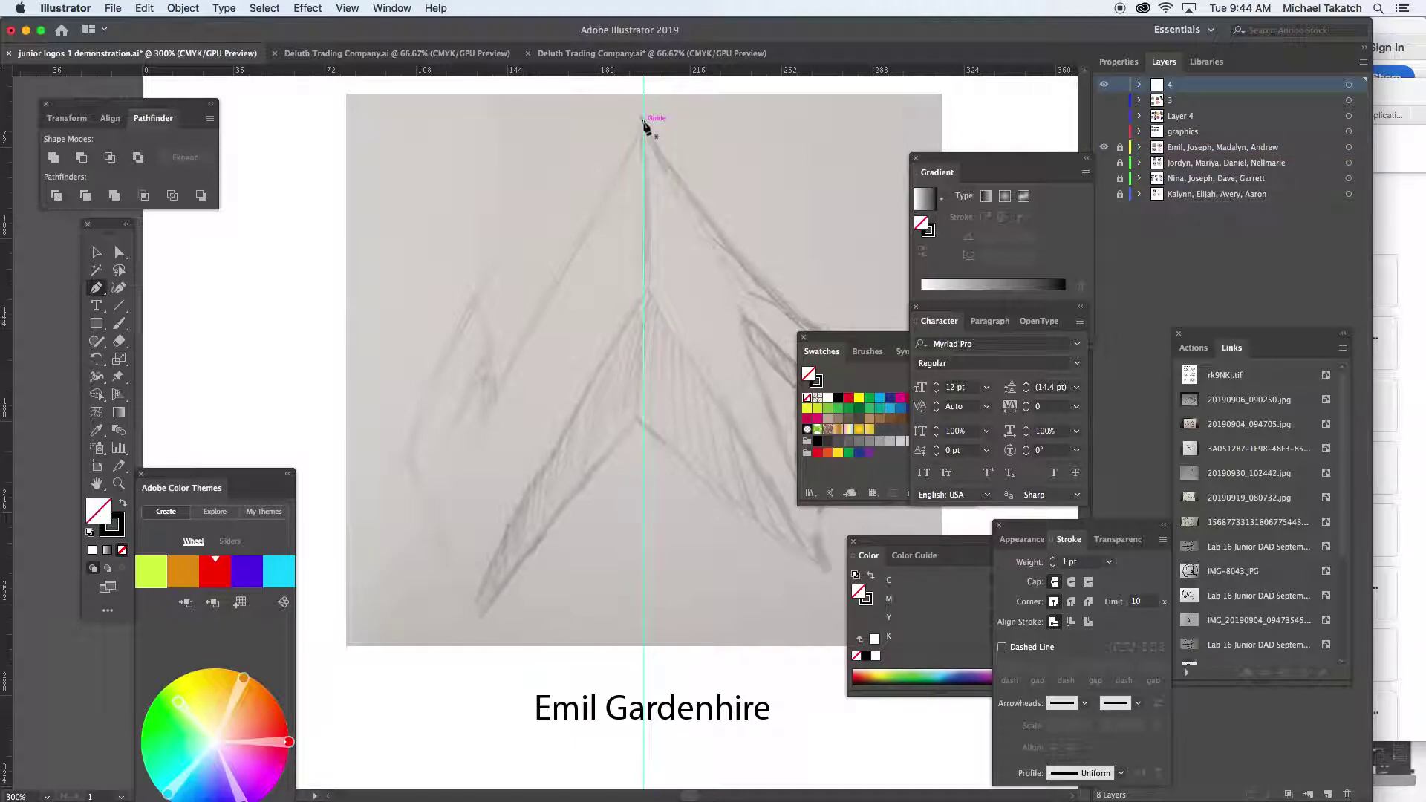
Start the left slab outline at the peak and trace the corners of its notches
click(643, 120)
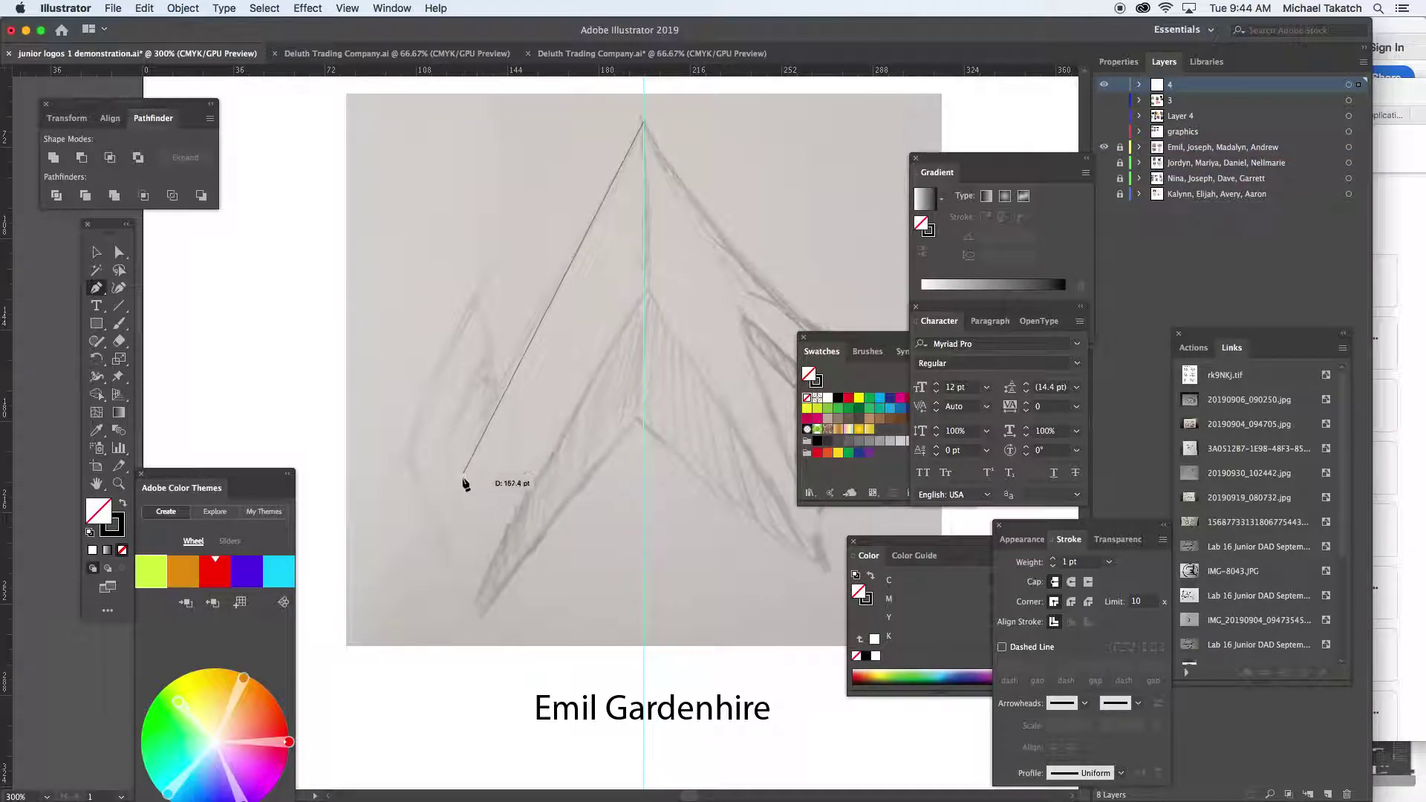
click(463, 485)
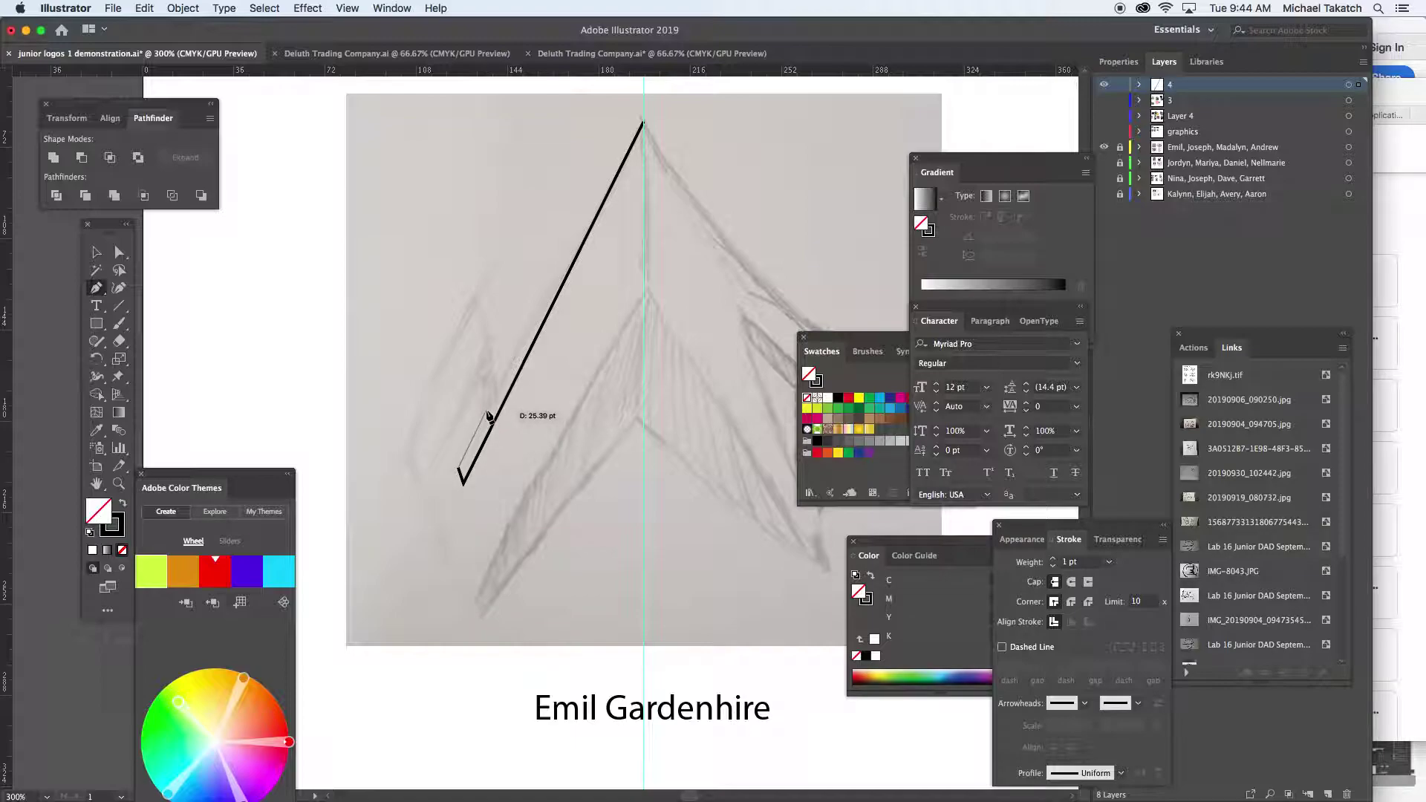
click(489, 416)
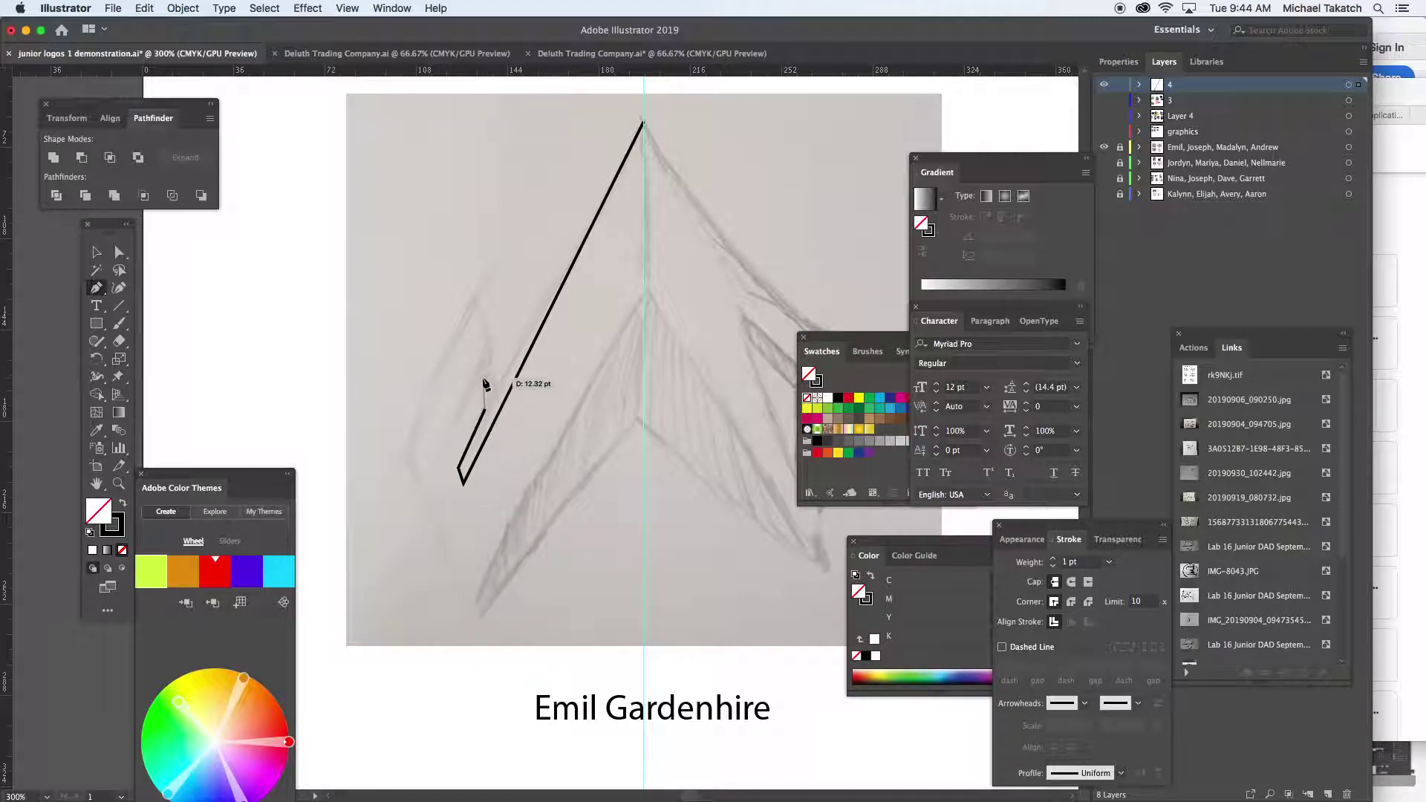
click(483, 379)
click(446, 446)
click(444, 434)
click(489, 341)
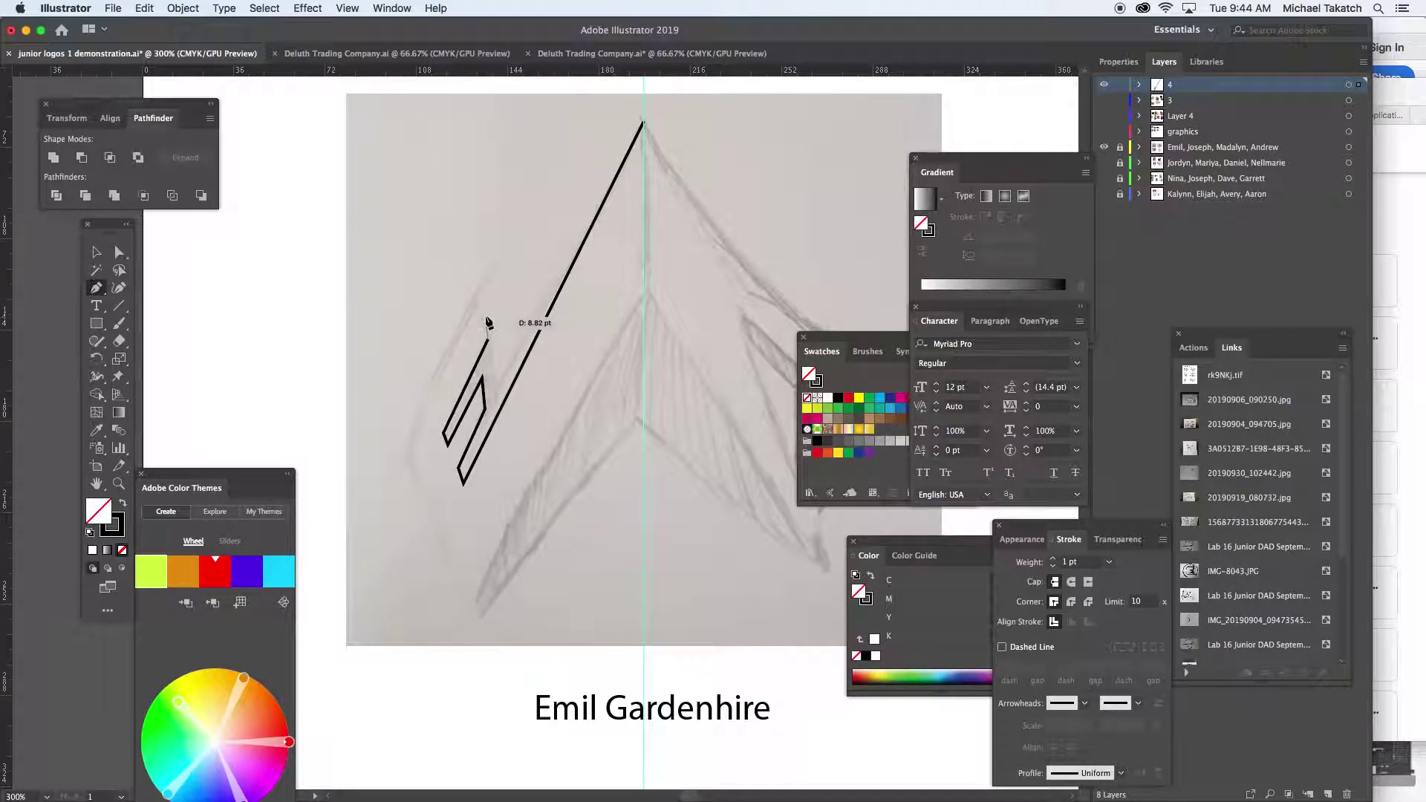
click(476, 303)
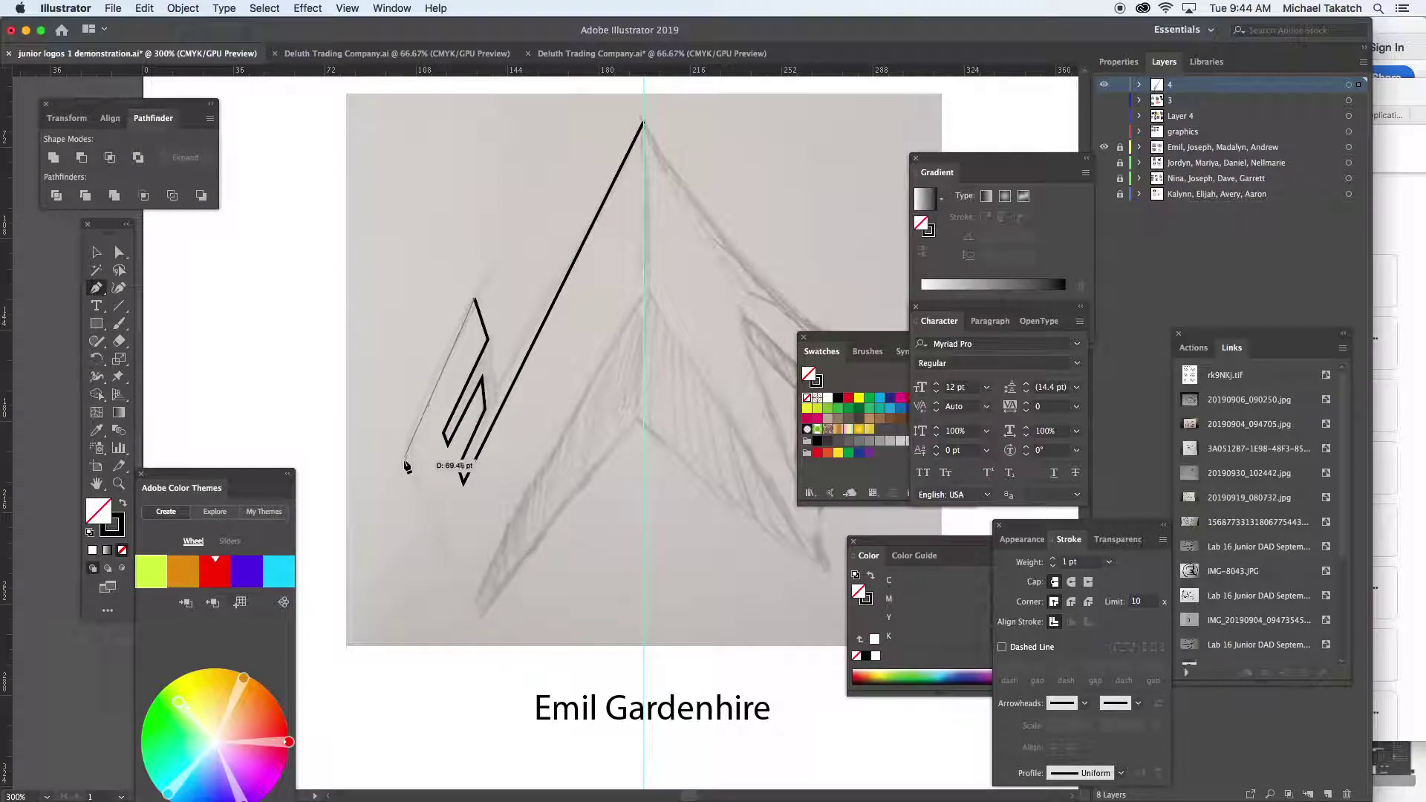
Finish the left outline via the far-left, bottom and centre-guide corners, closing it at the peak
click(403, 459)
click(477, 604)
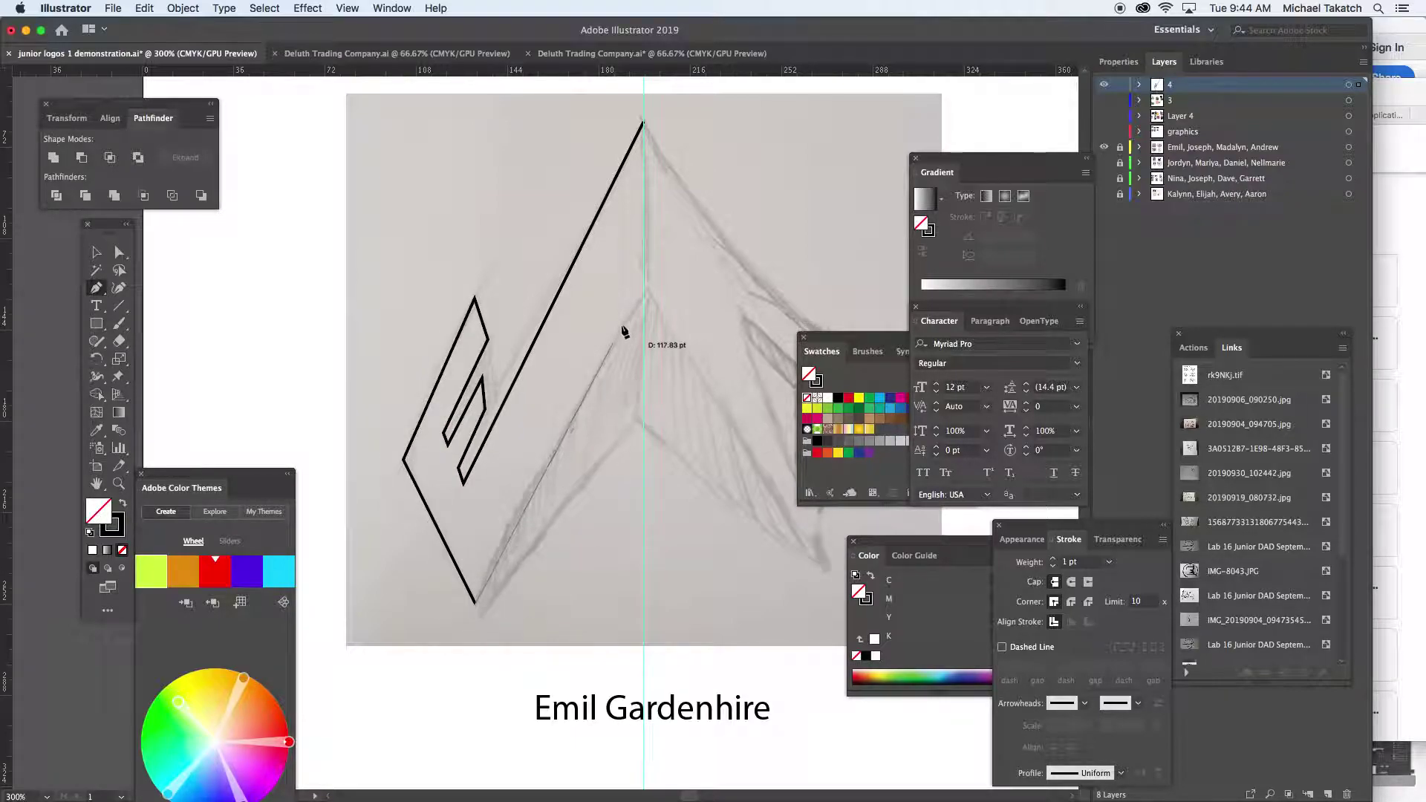
click(644, 299)
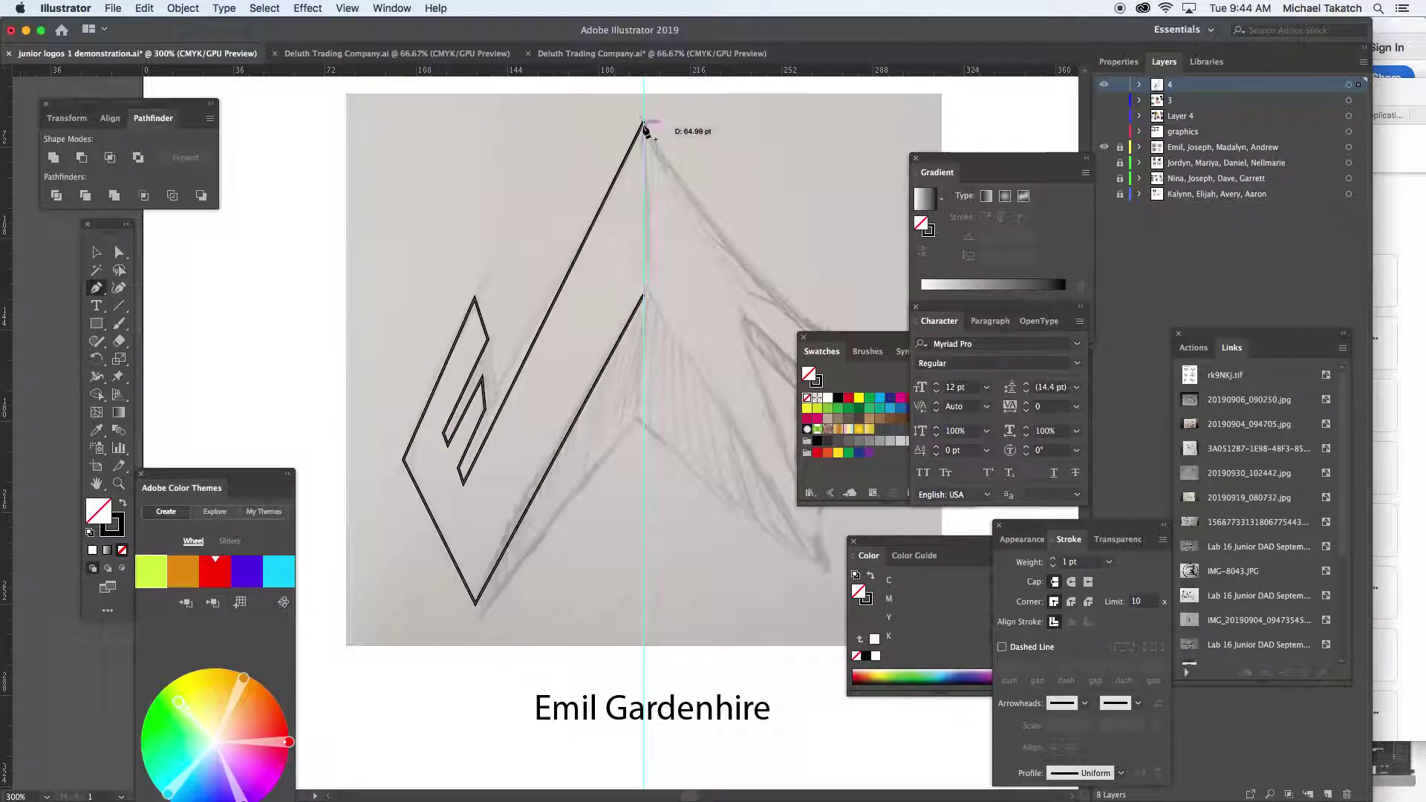
click(643, 121)
super+click(548, 220)
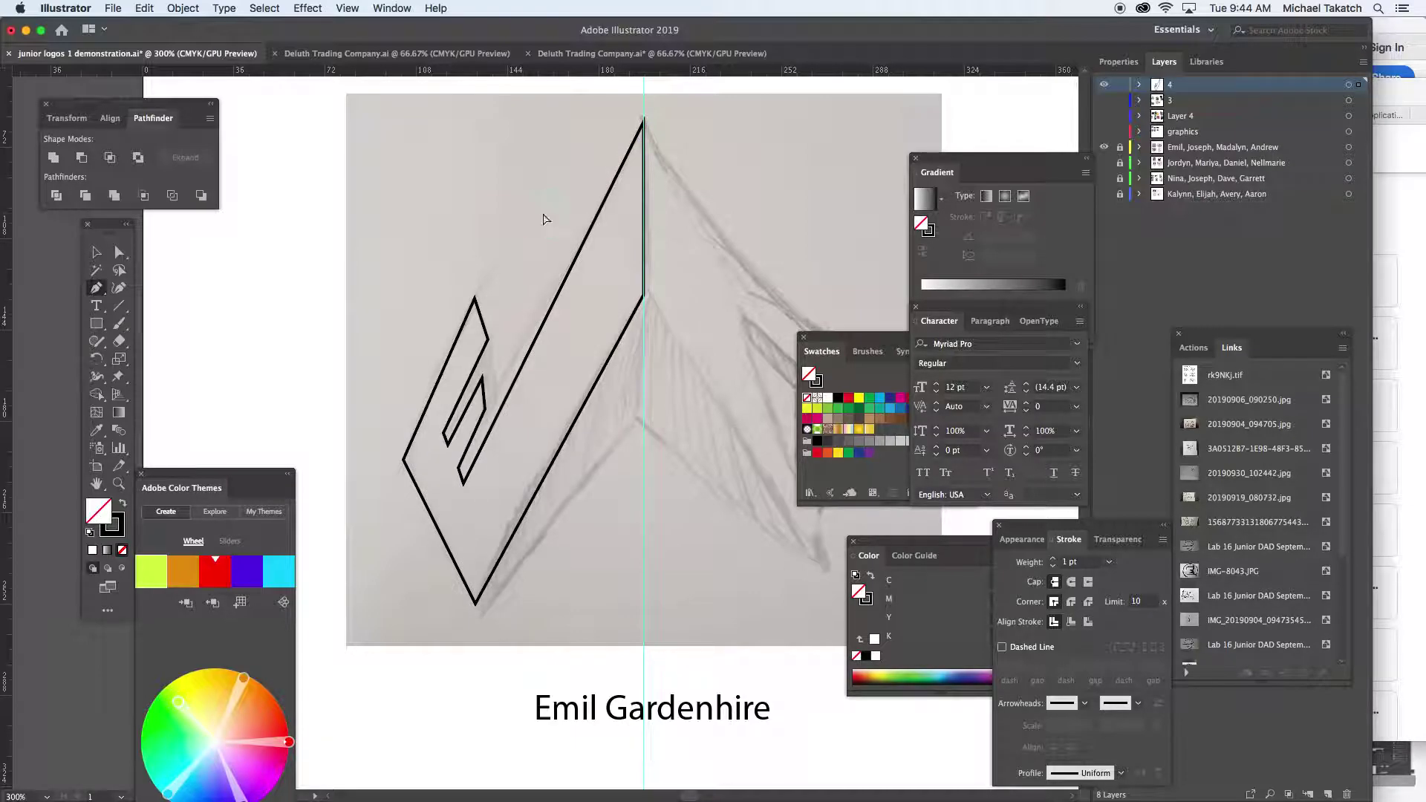
drag(745, 297, 589, 264)
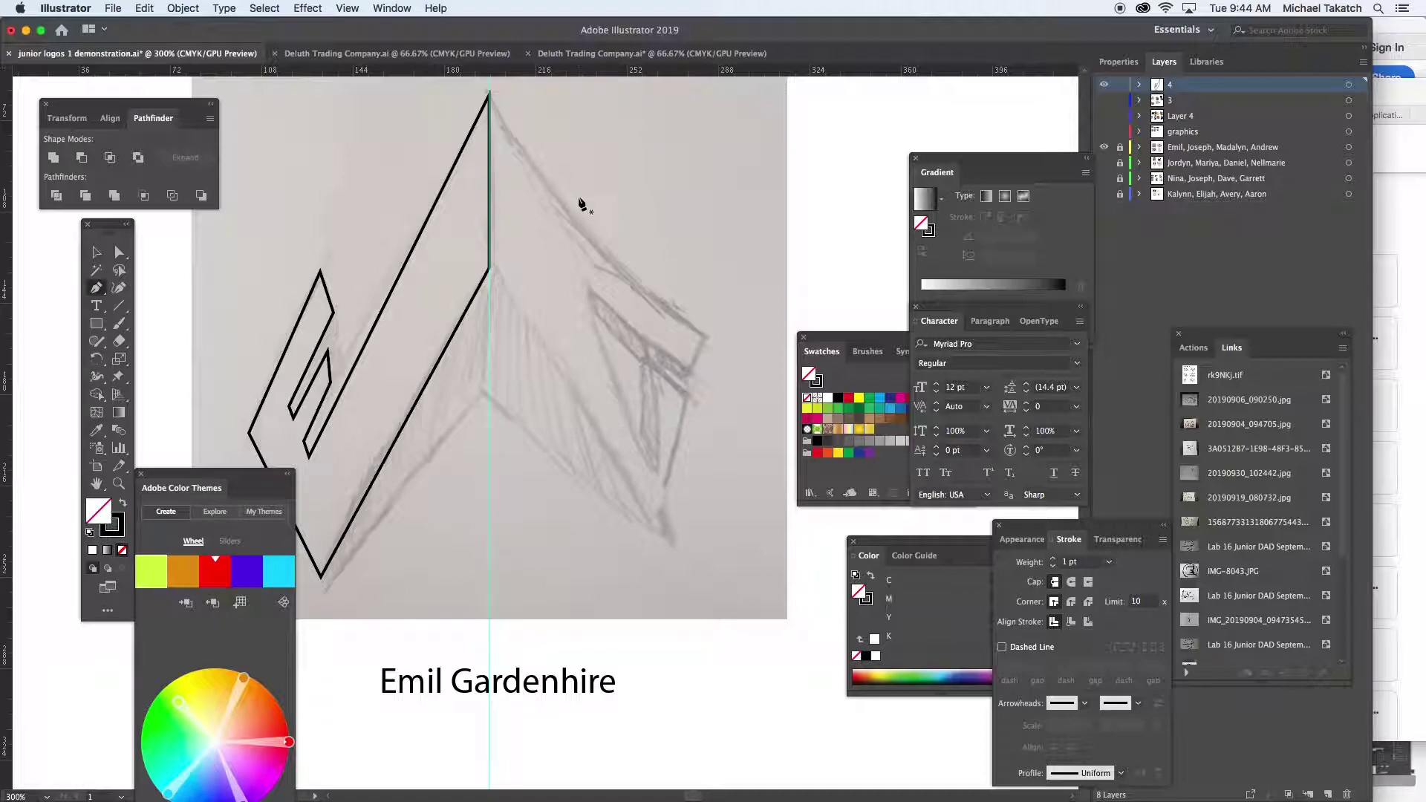
Fill the E-shaped left outline with yellow
key(v)
click(485, 254)
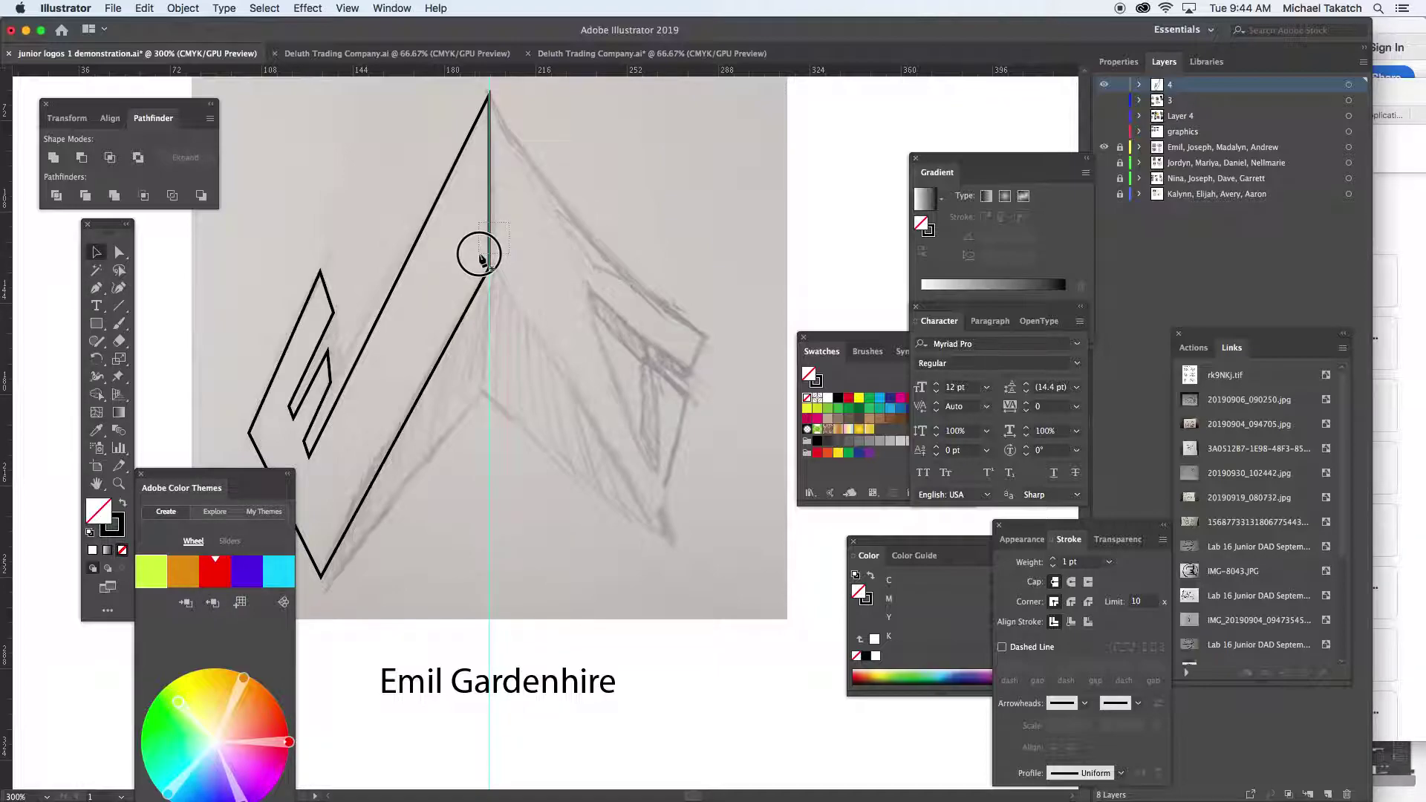
click(860, 398)
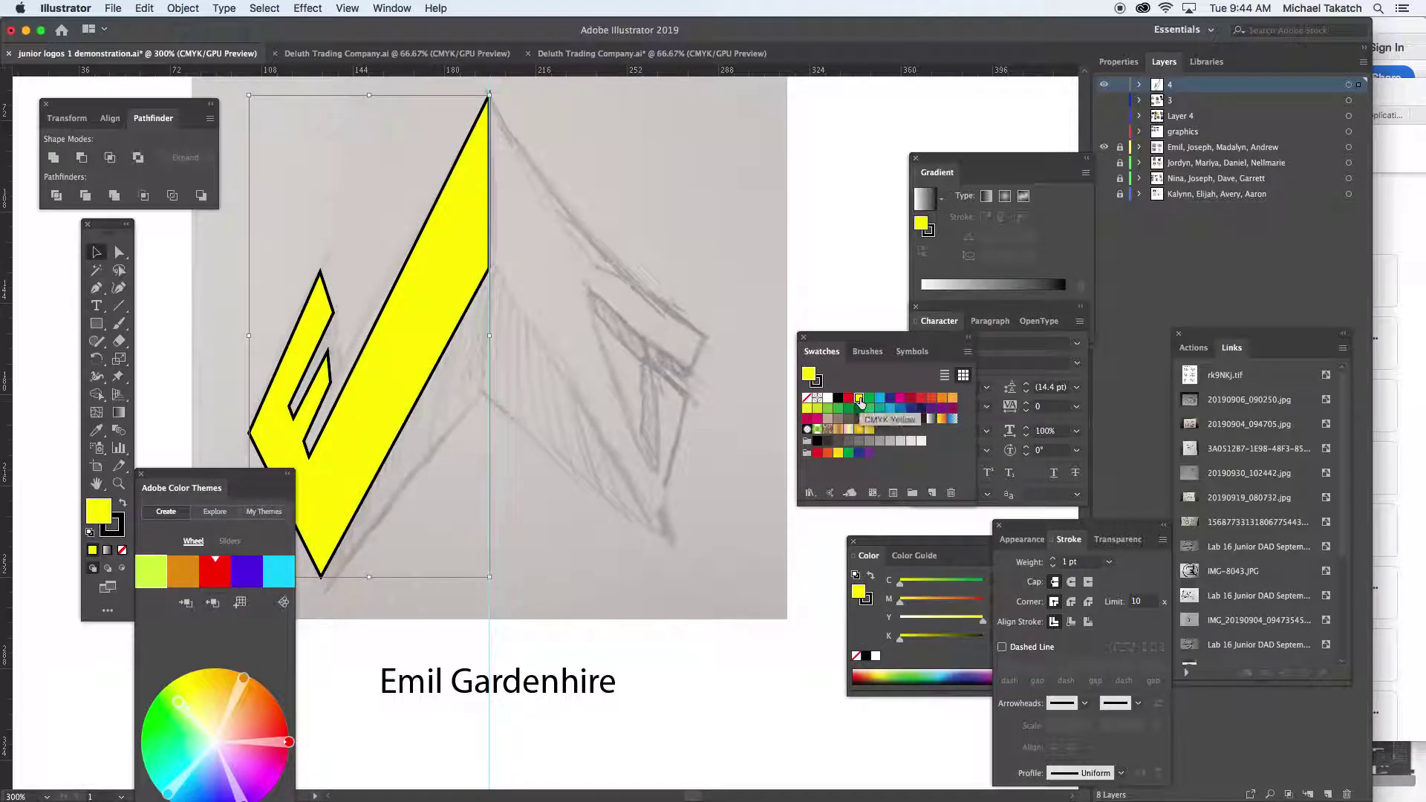
click(582, 211)
Pen-trace the right-hand slab from the peak, close it, and fill it cyan-blue
key(p)
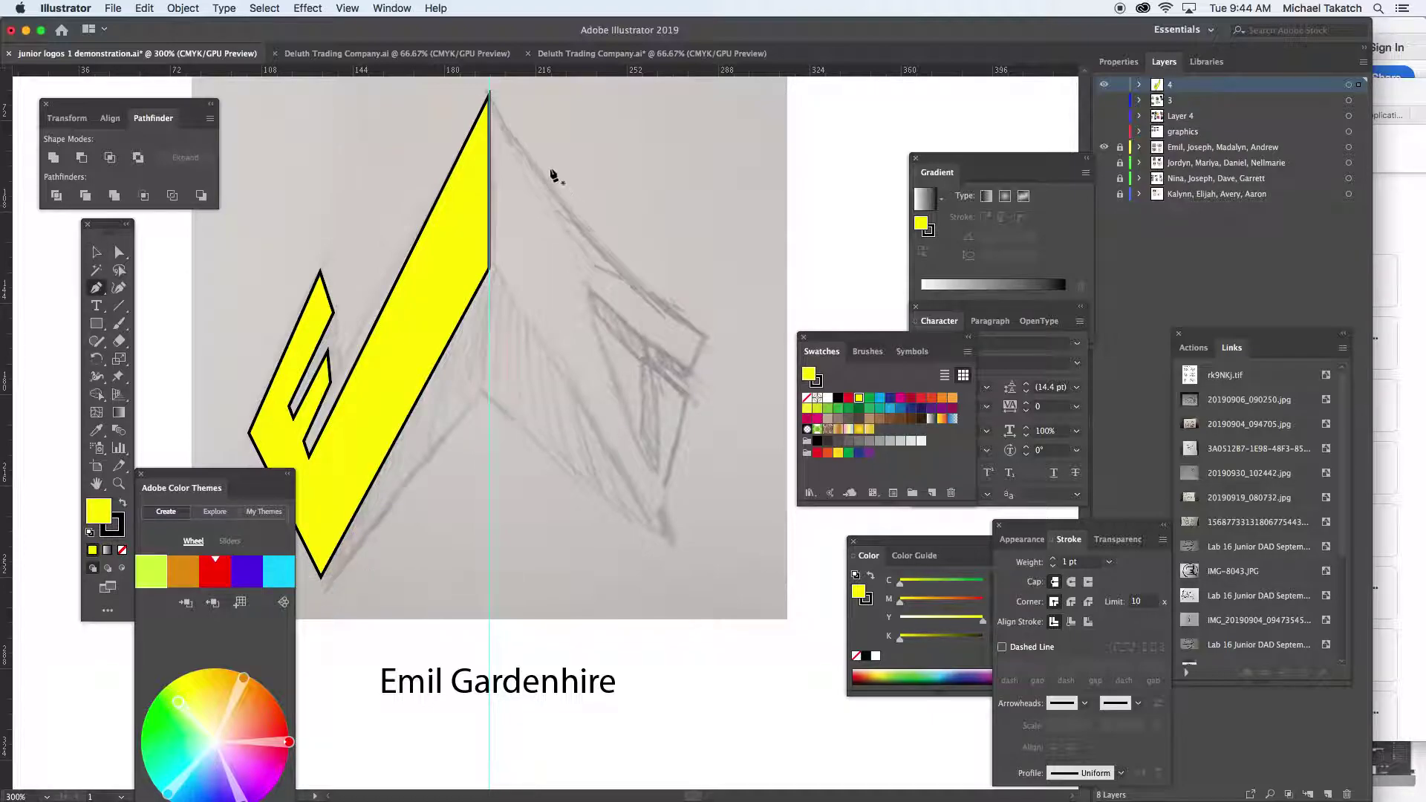
click(490, 97)
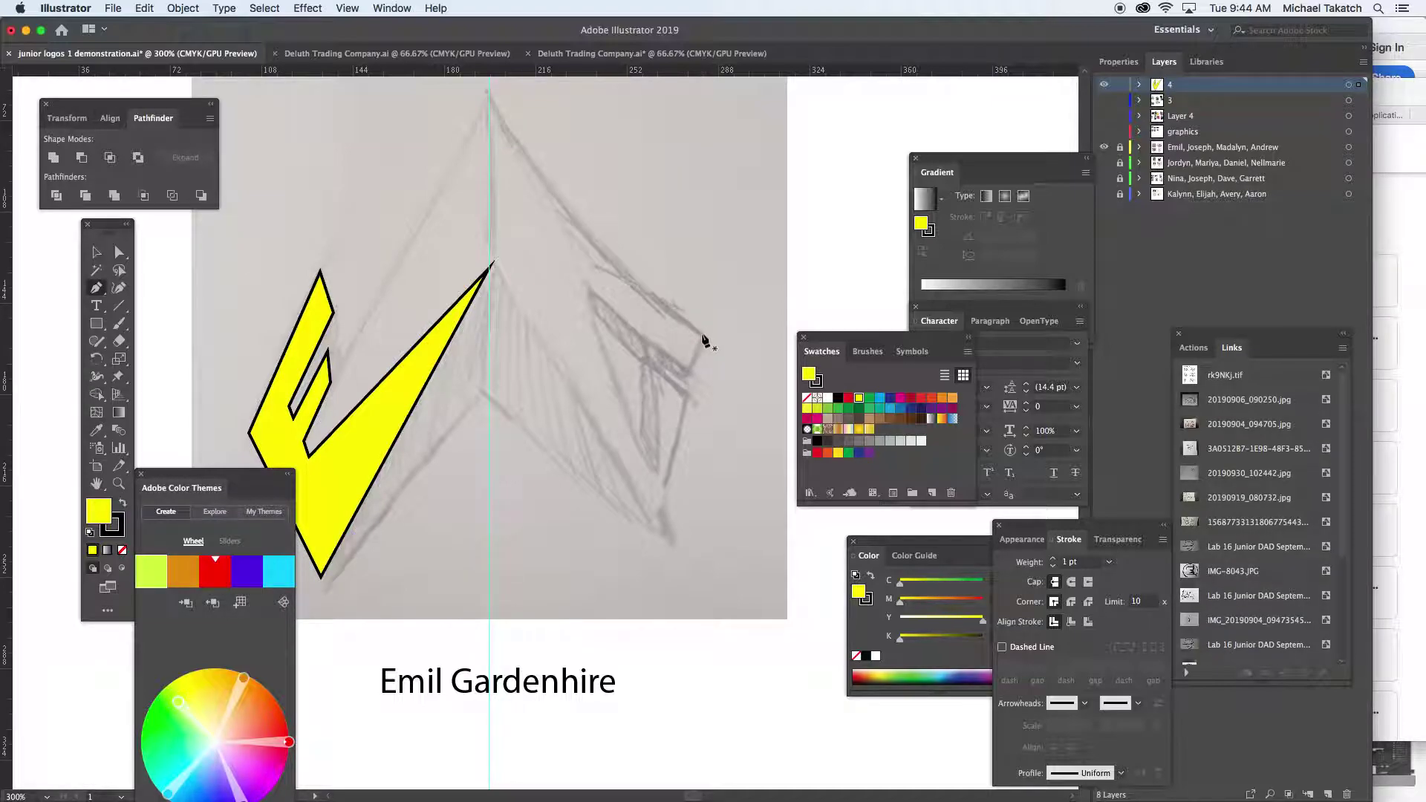
key(ctrl+z)
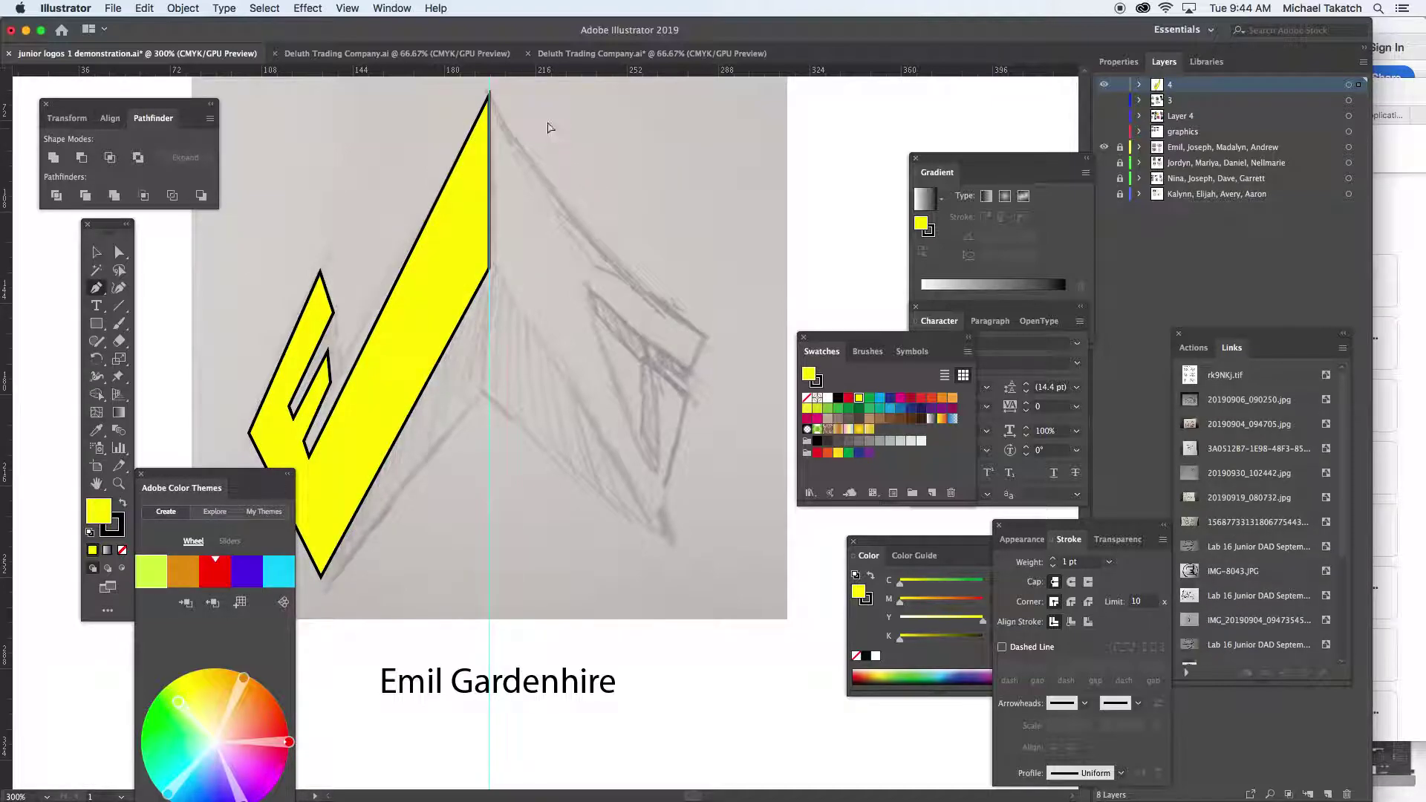
click(490, 97)
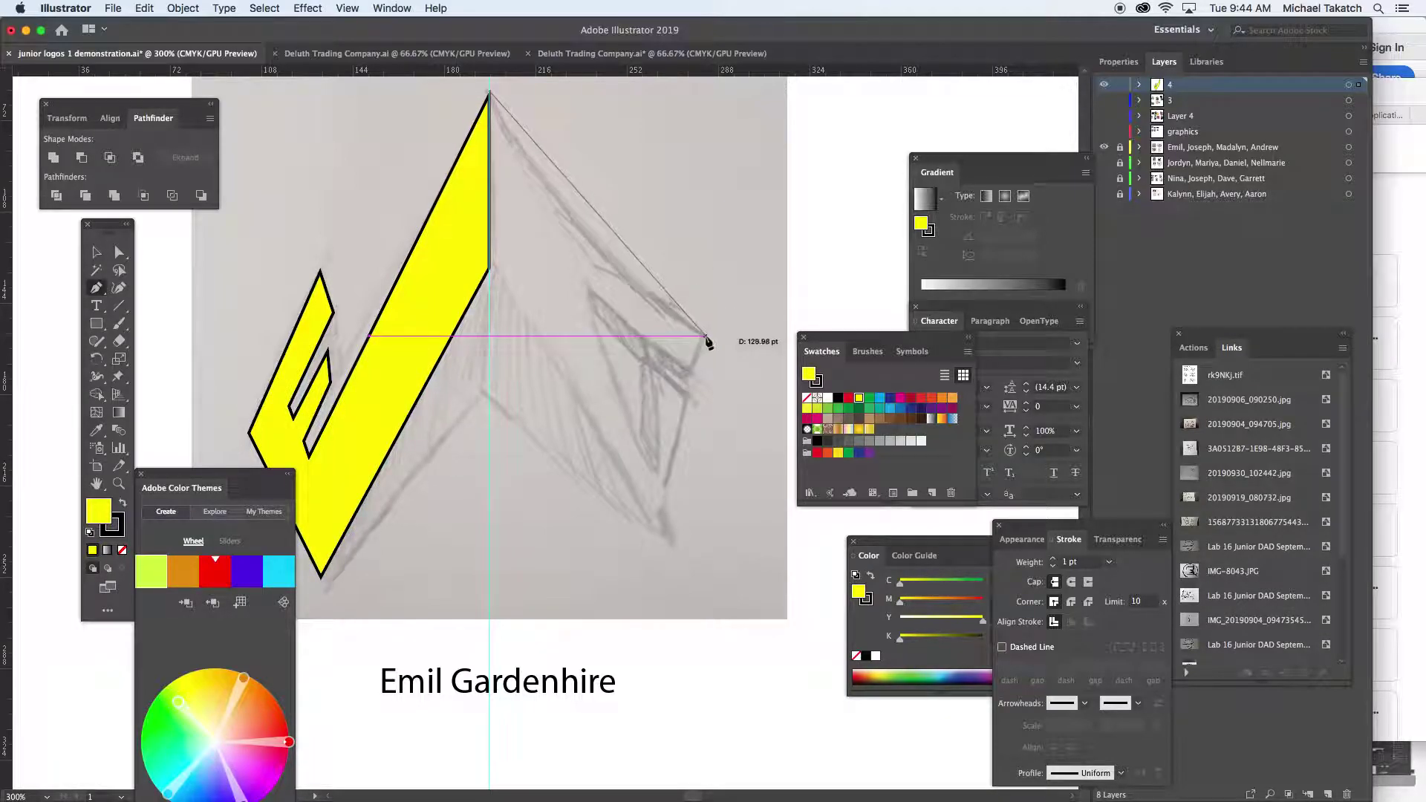
click(705, 337)
click(693, 375)
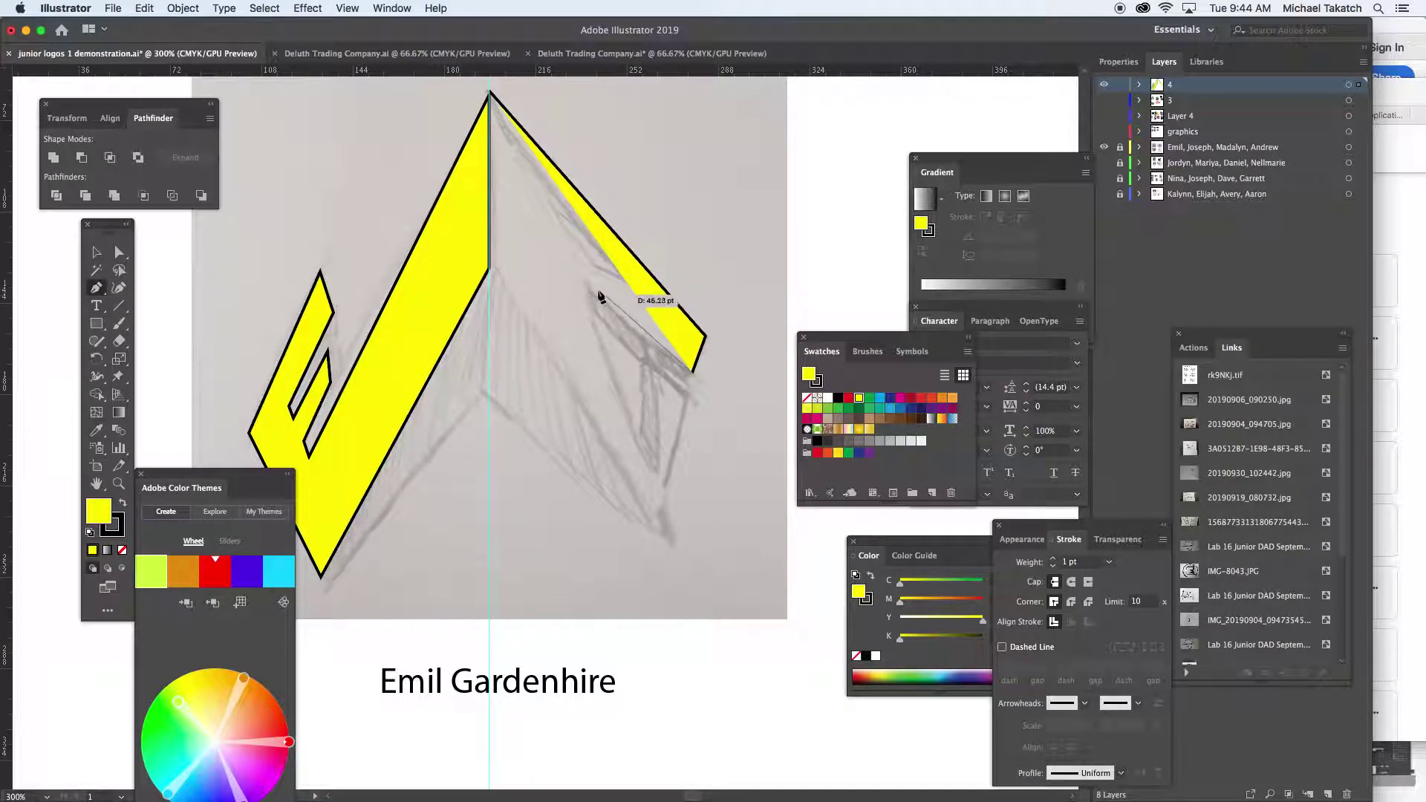
click(583, 281)
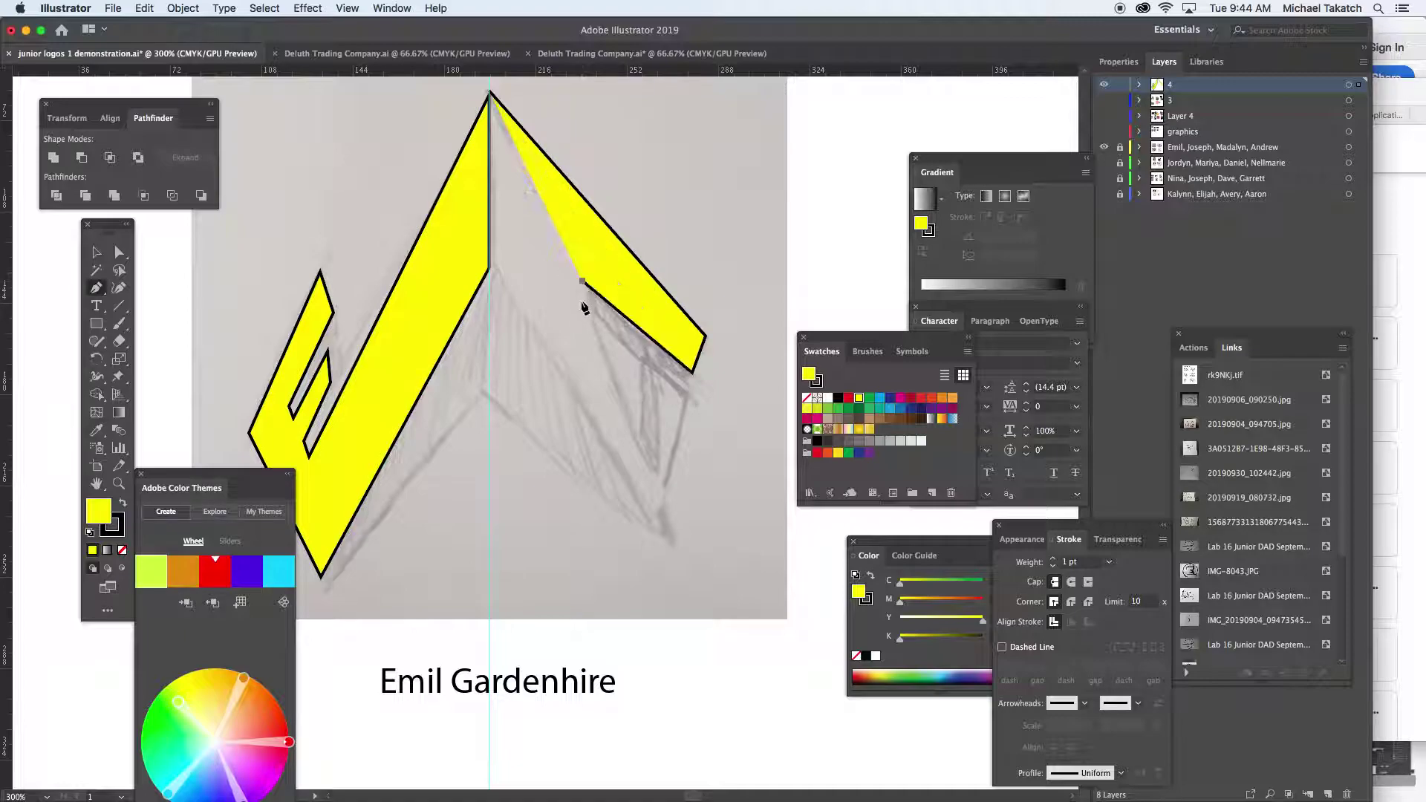
click(653, 473)
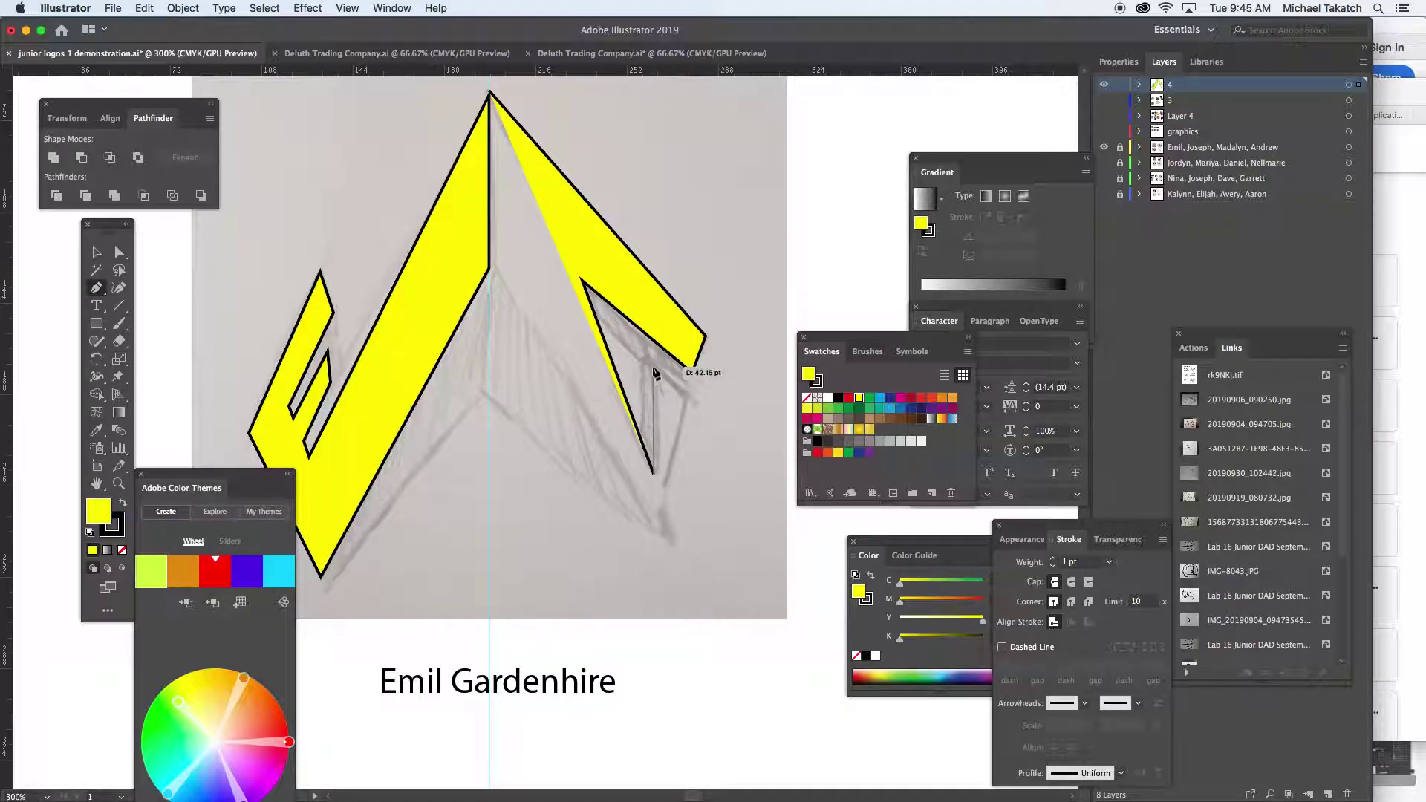
click(655, 373)
drag(654, 369, 663, 542)
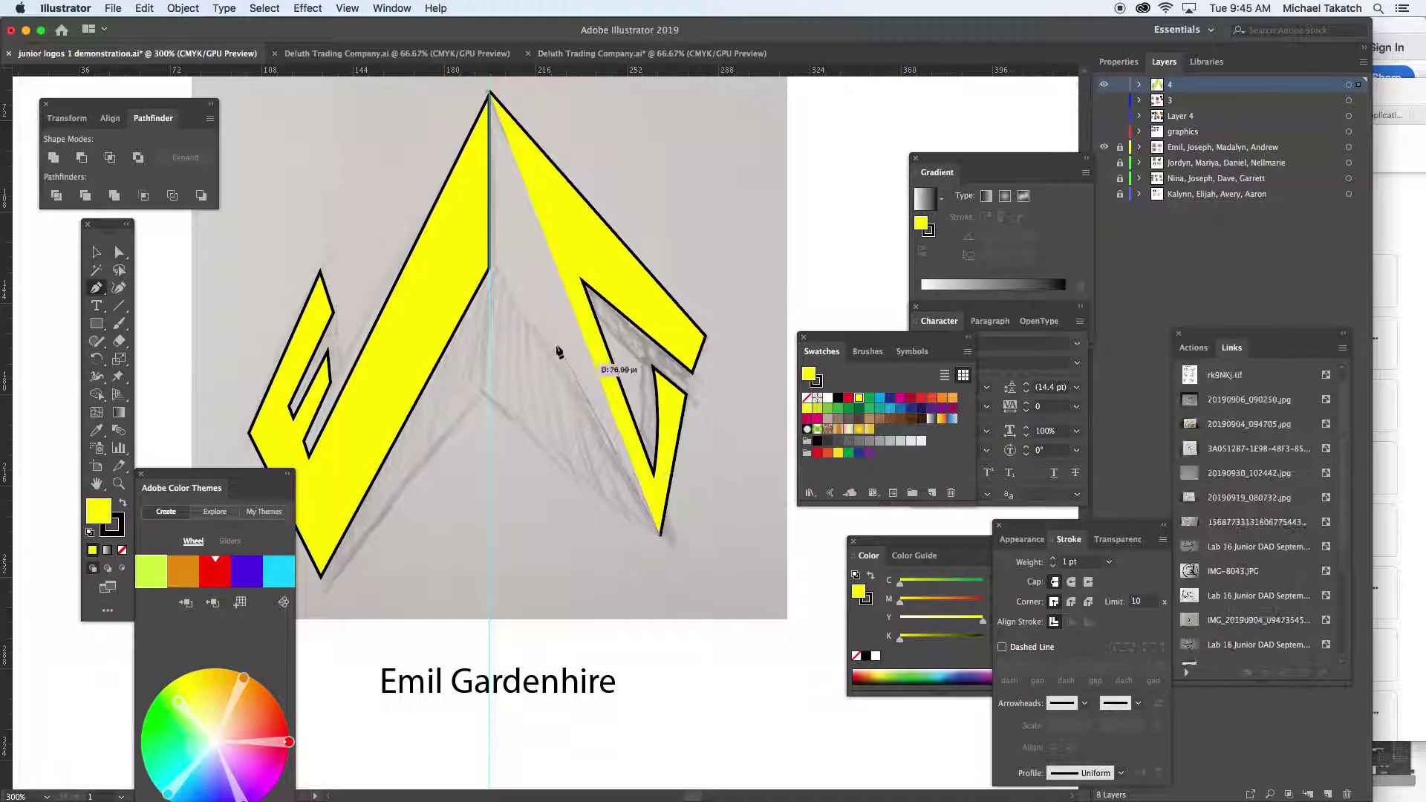
click(491, 271)
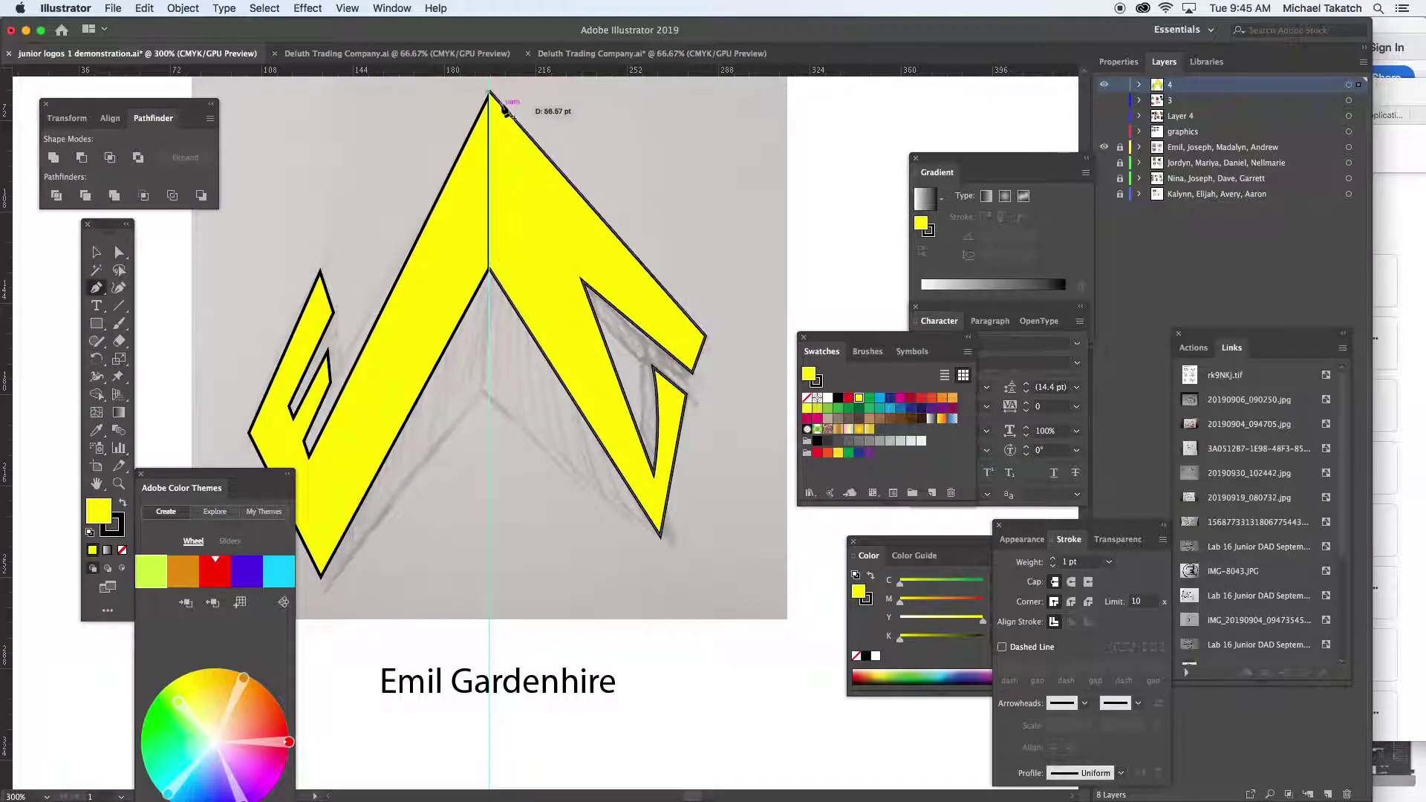
click(880, 400)
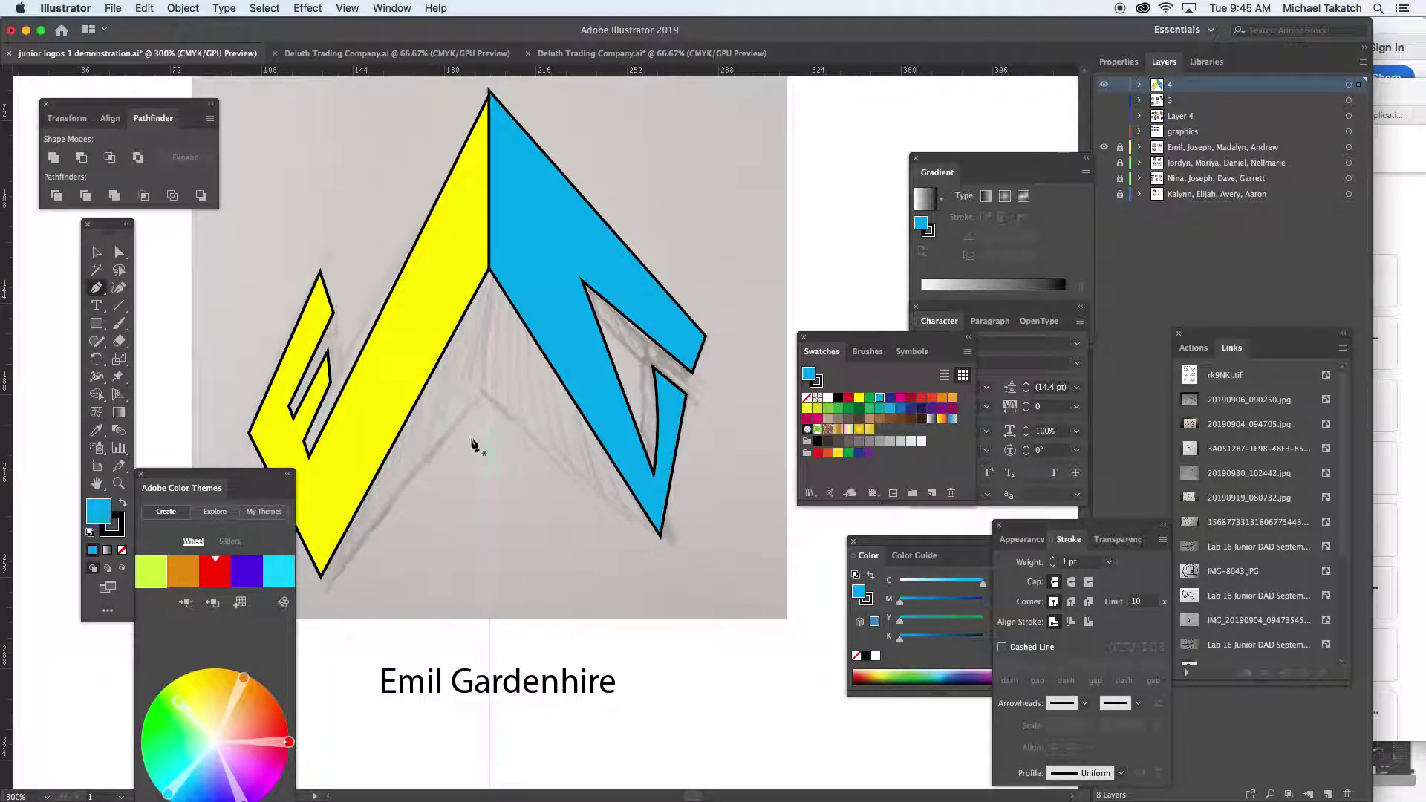
Pen-draw the centre chevron from the E's bottom tip through the valley and right tip, then deselect
drag(474, 413, 550, 392)
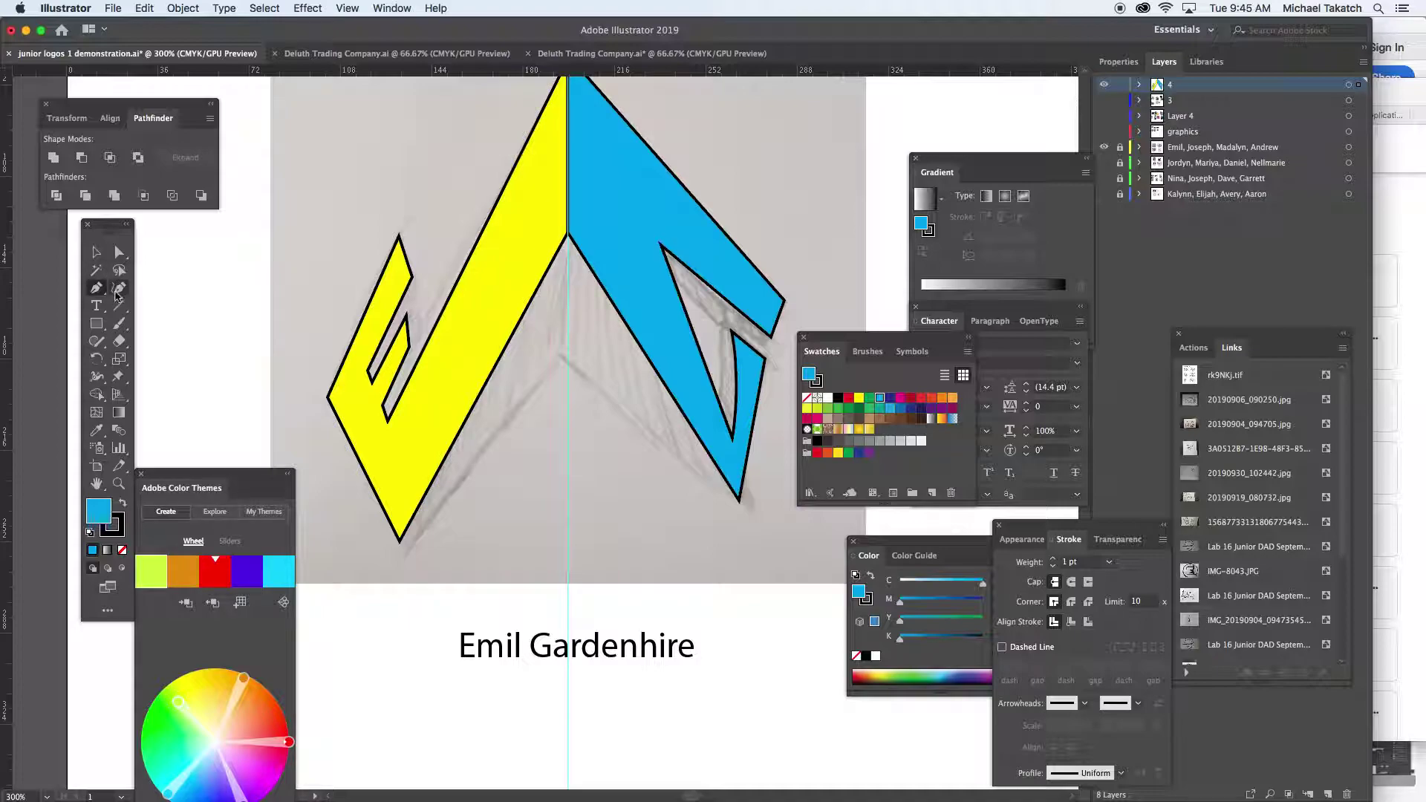
click(95, 288)
click(400, 542)
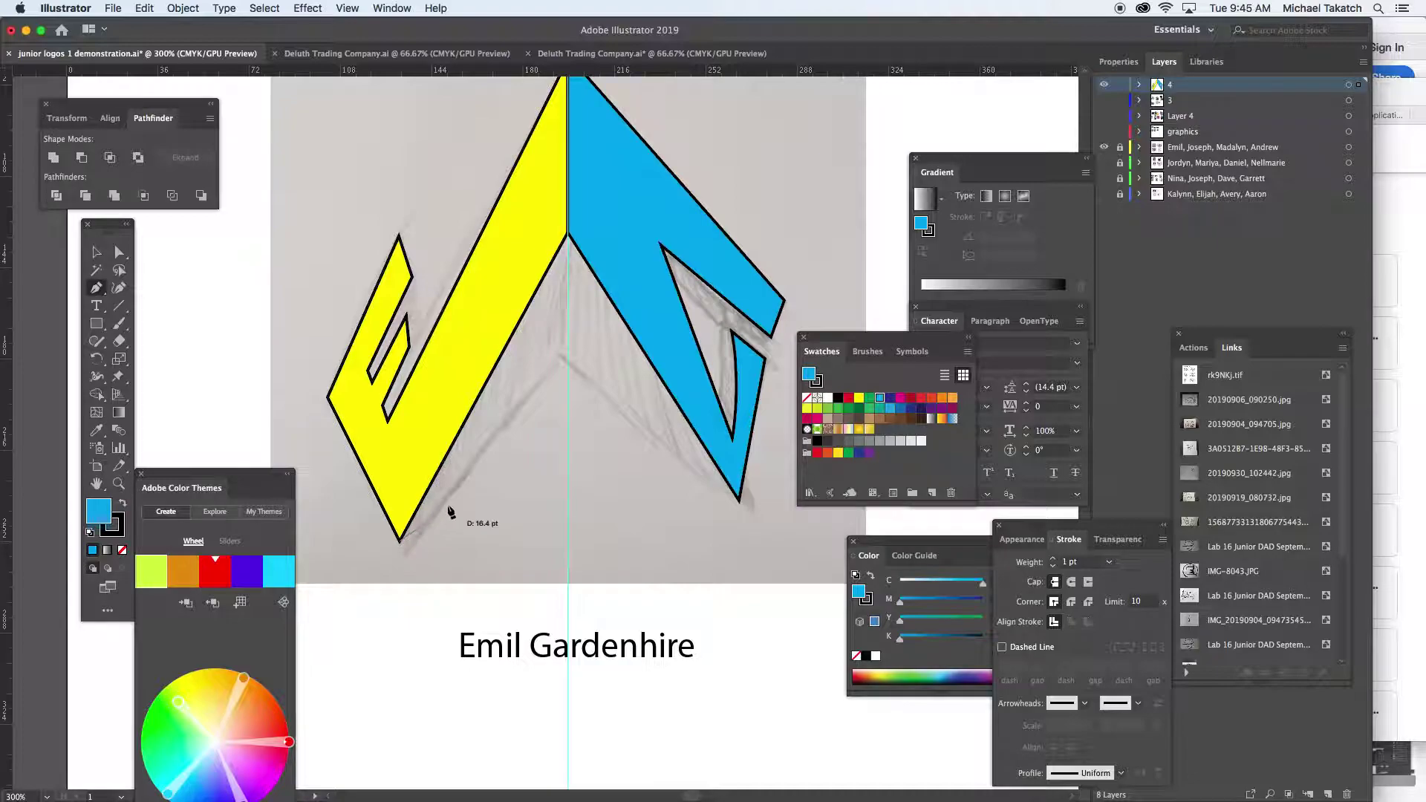
click(568, 359)
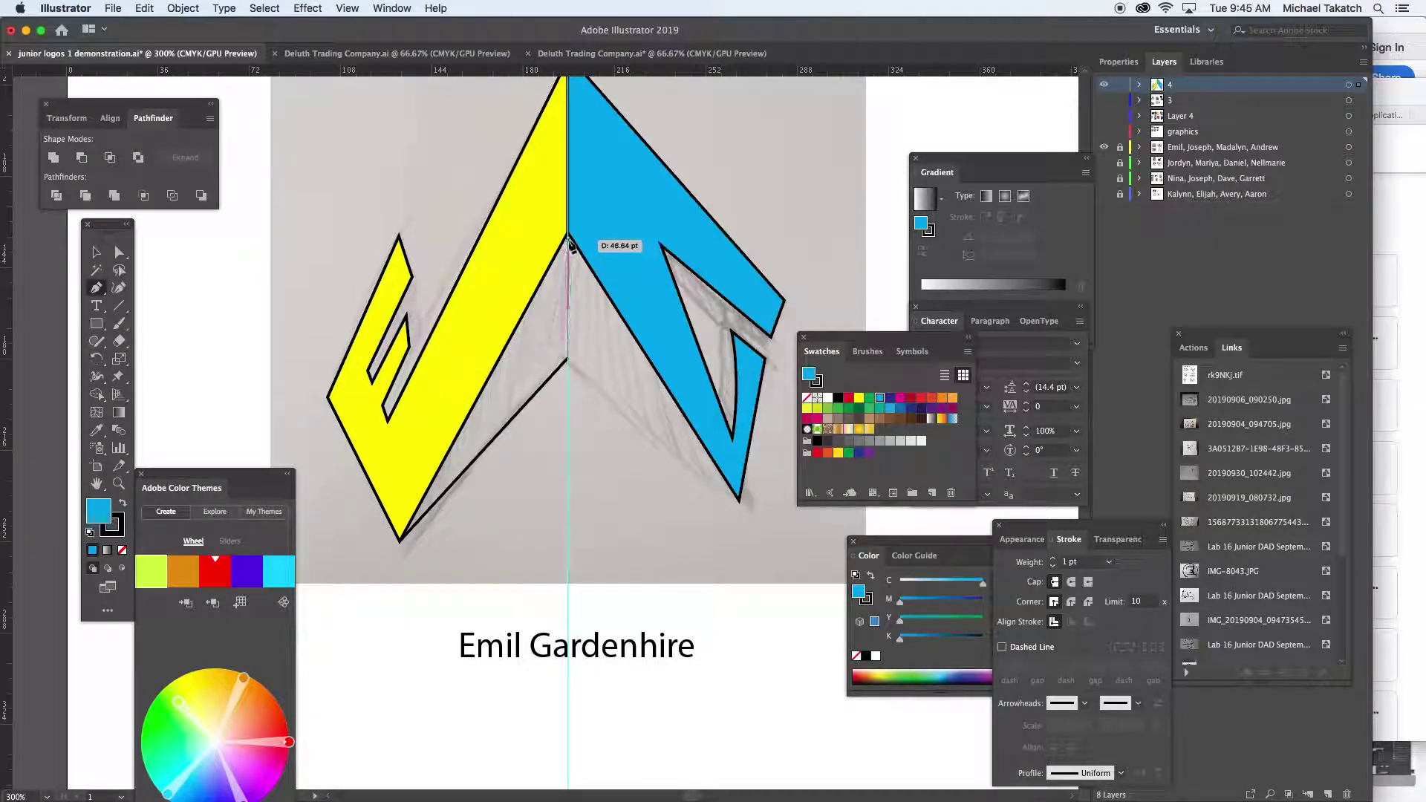
click(739, 502)
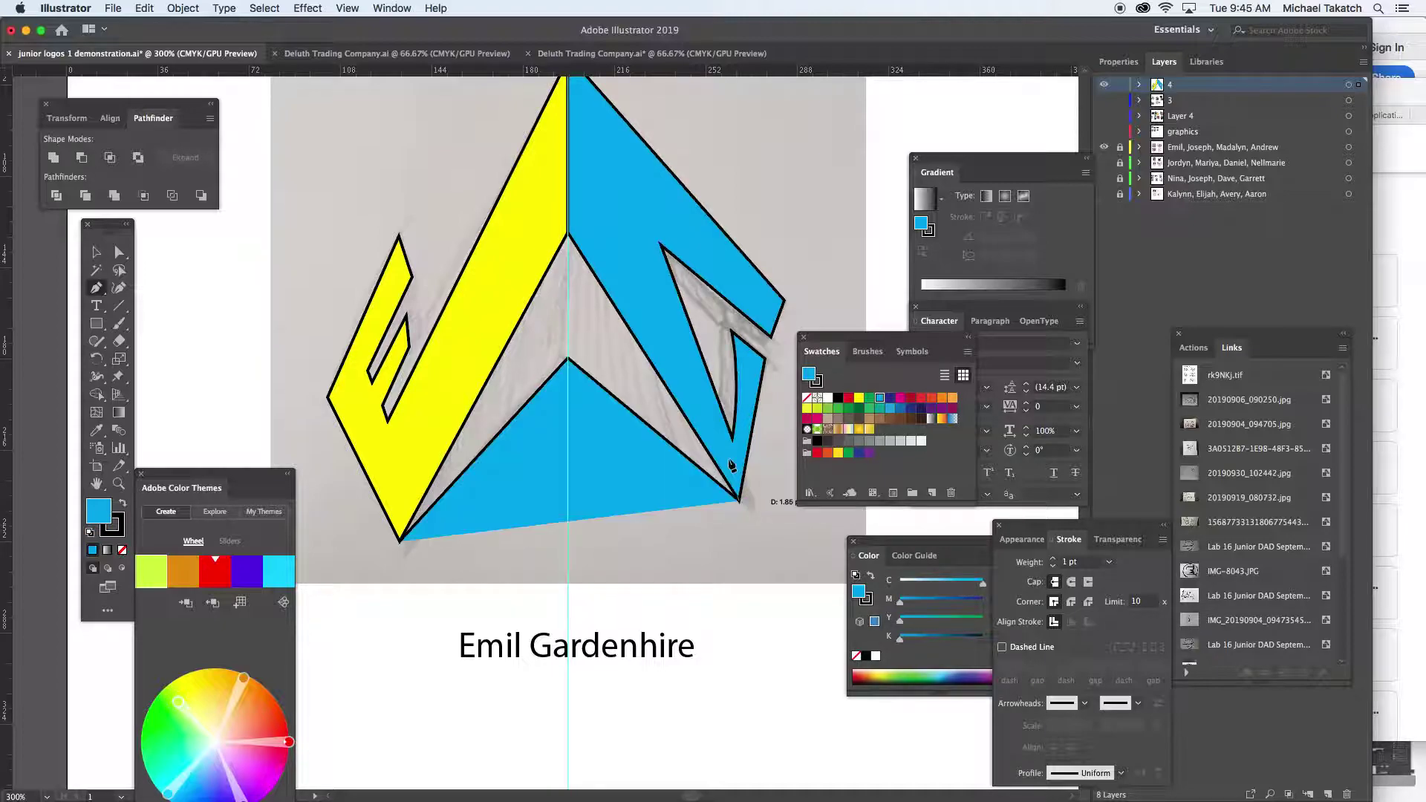
click(568, 212)
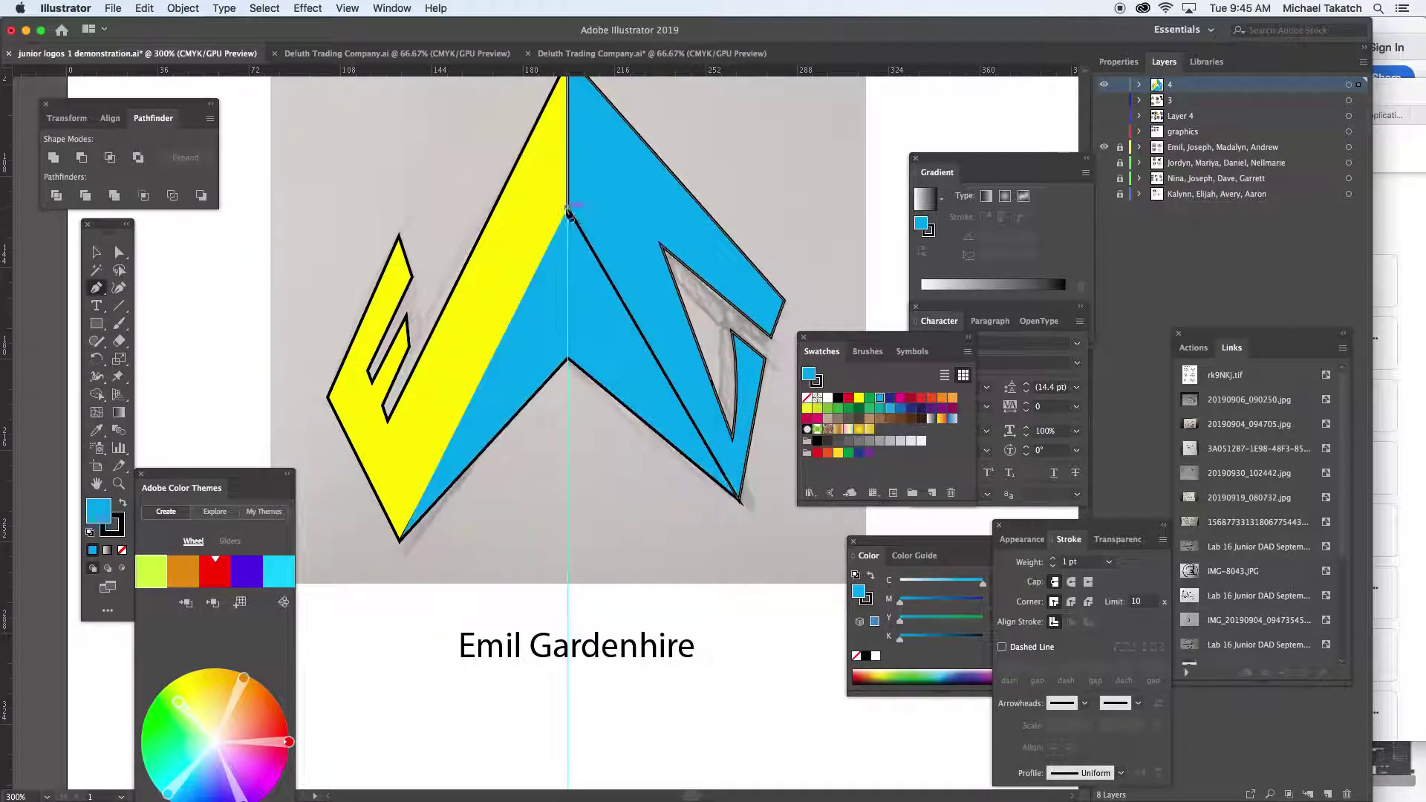
click(422, 424)
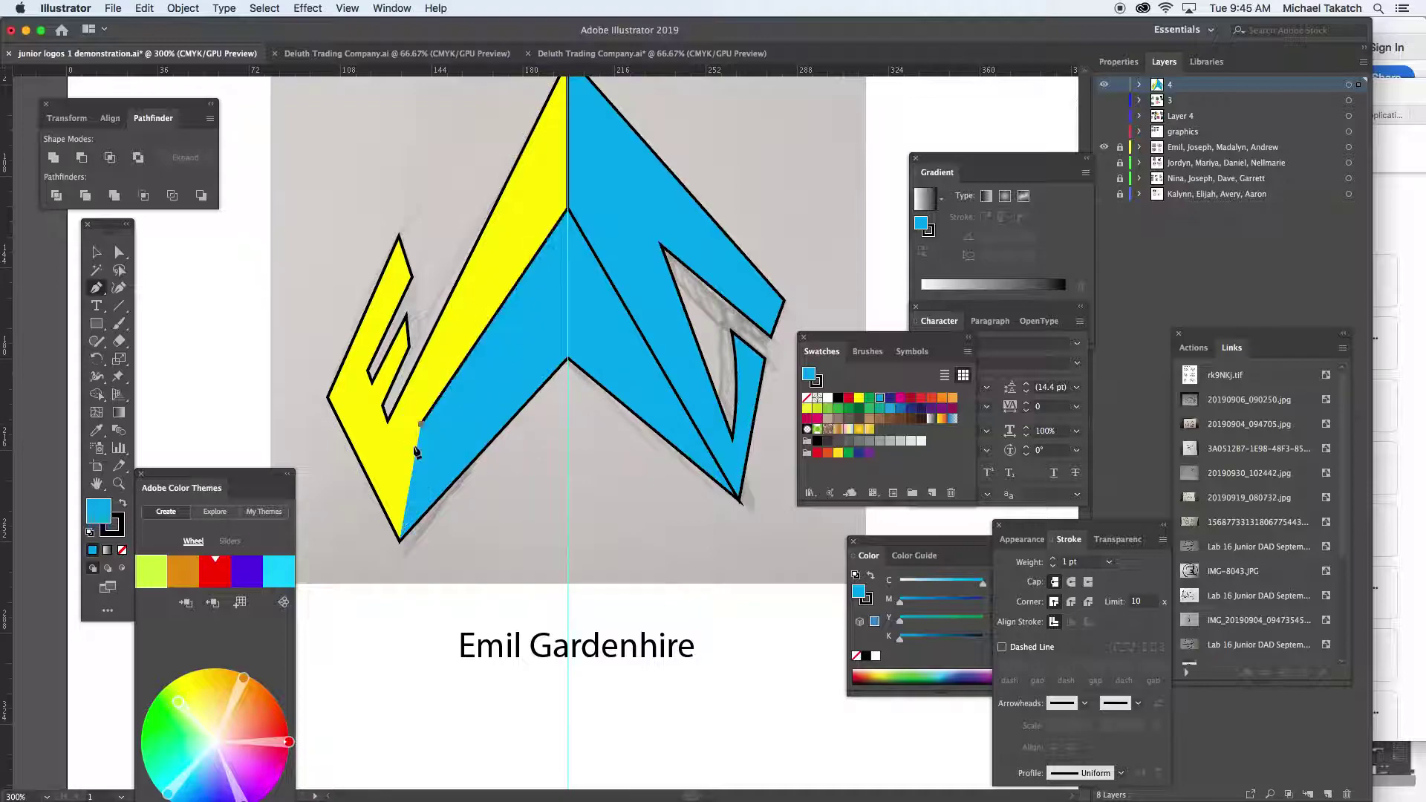
click(399, 537)
key(super+shift+a)
Fill the centre chevron green and trace a first green accent inside the E
click(869, 399)
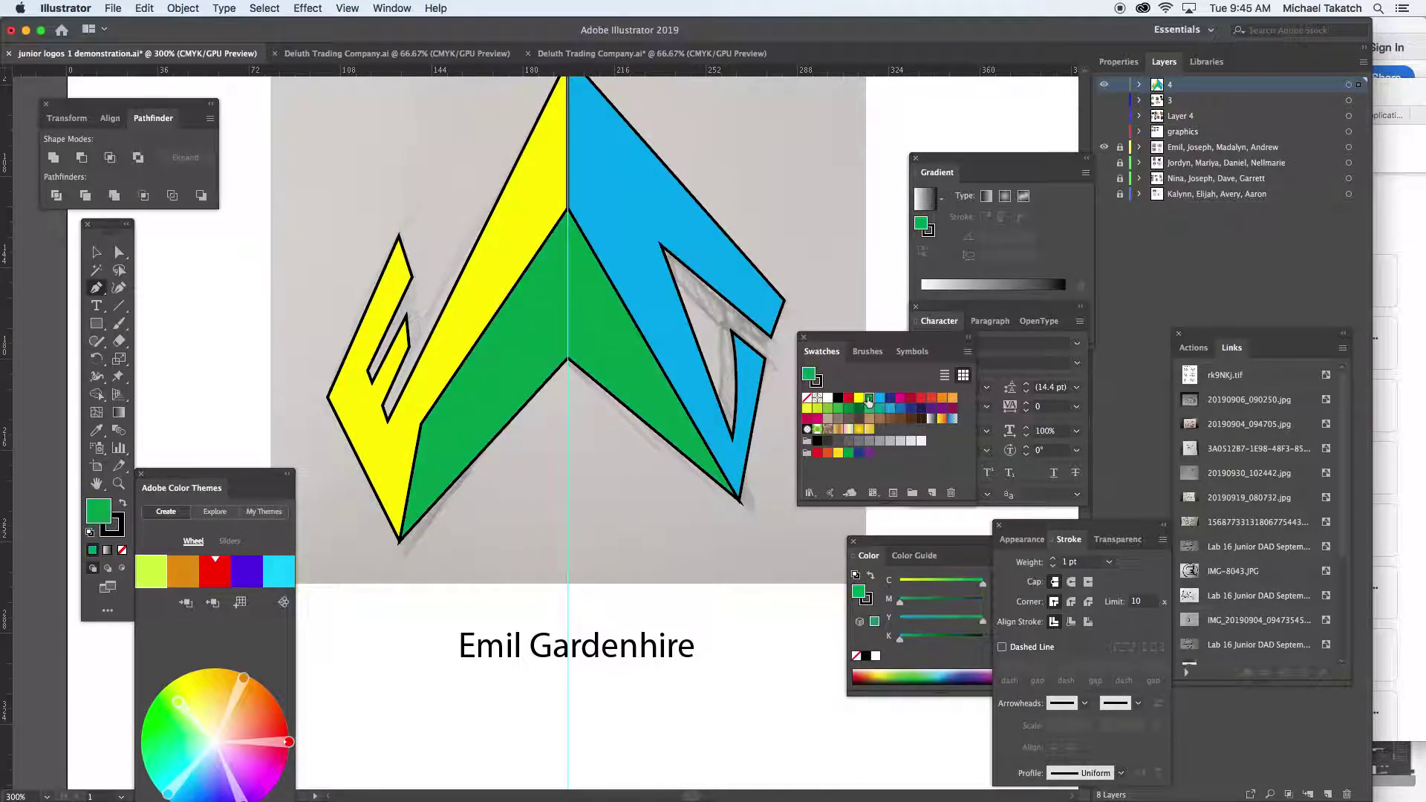
click(412, 277)
drag(411, 309, 401, 343)
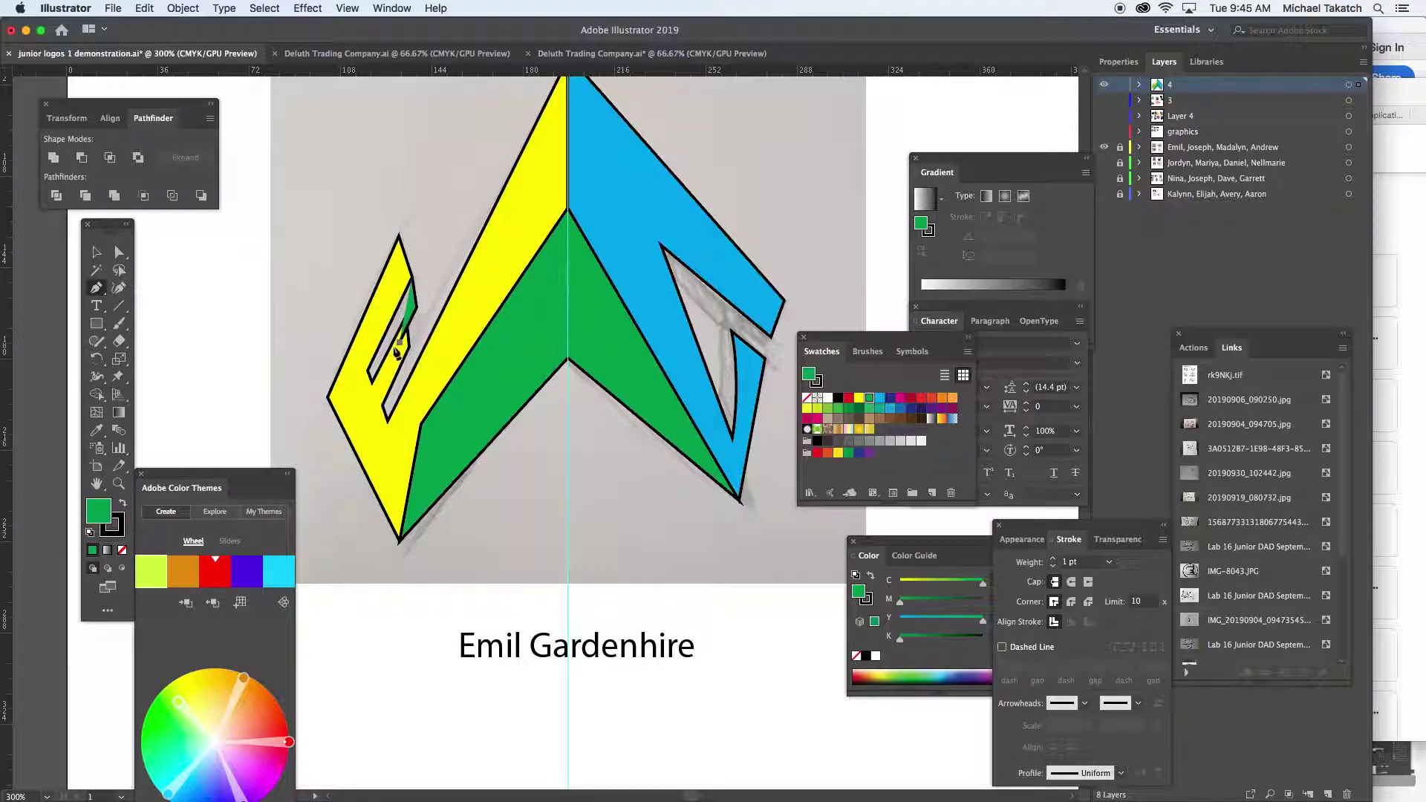
click(377, 400)
click(354, 365)
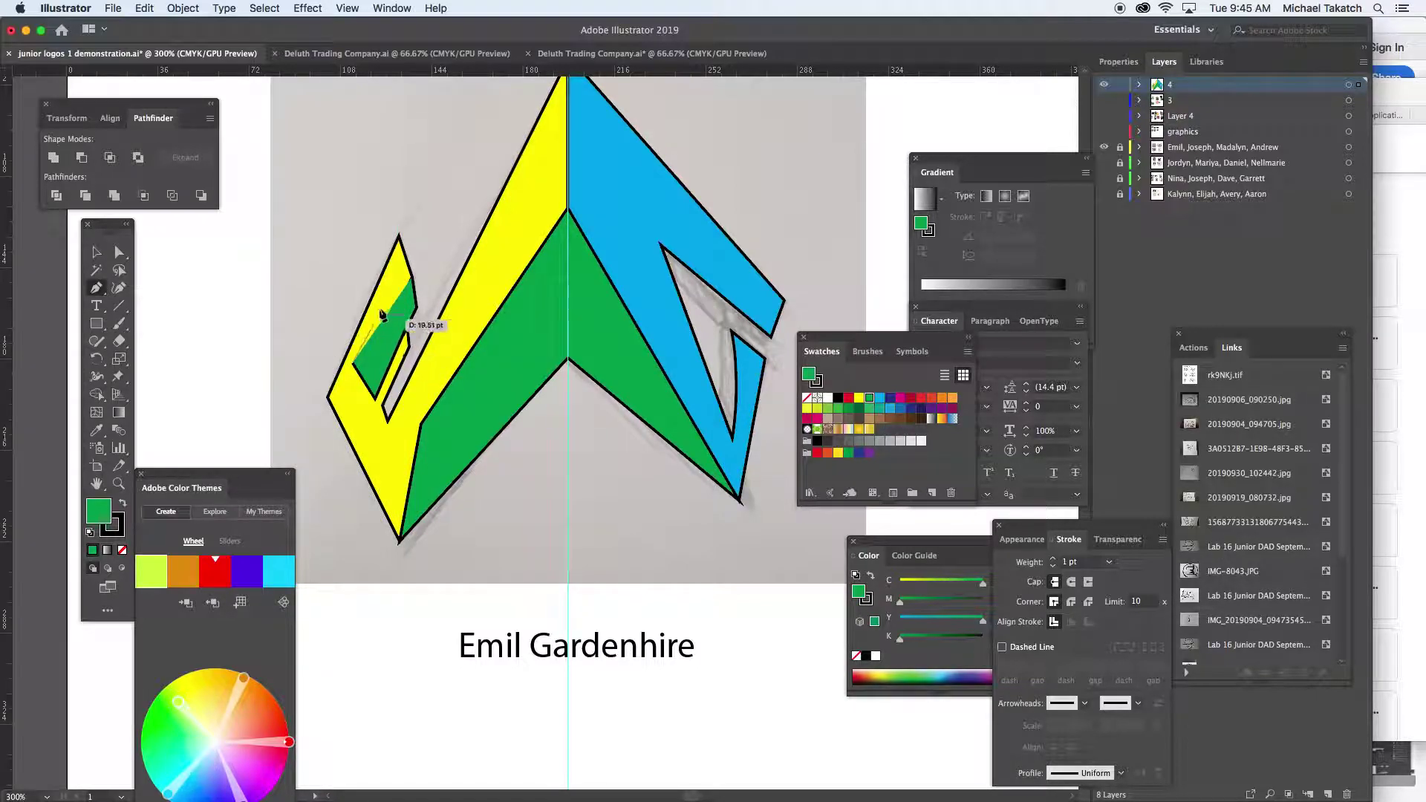
click(413, 281)
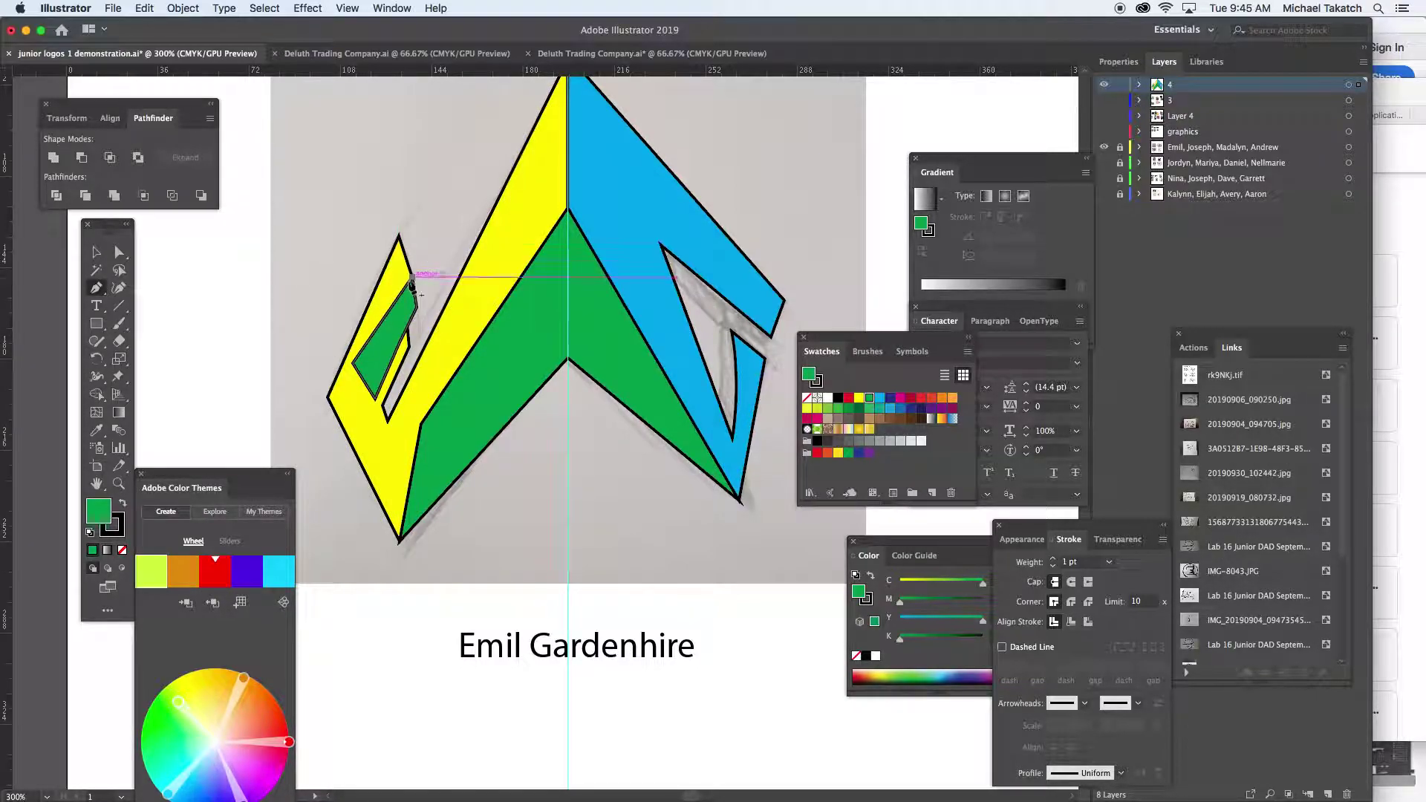
Trace a thin green sliver along the E's inner notch edge
click(408, 338)
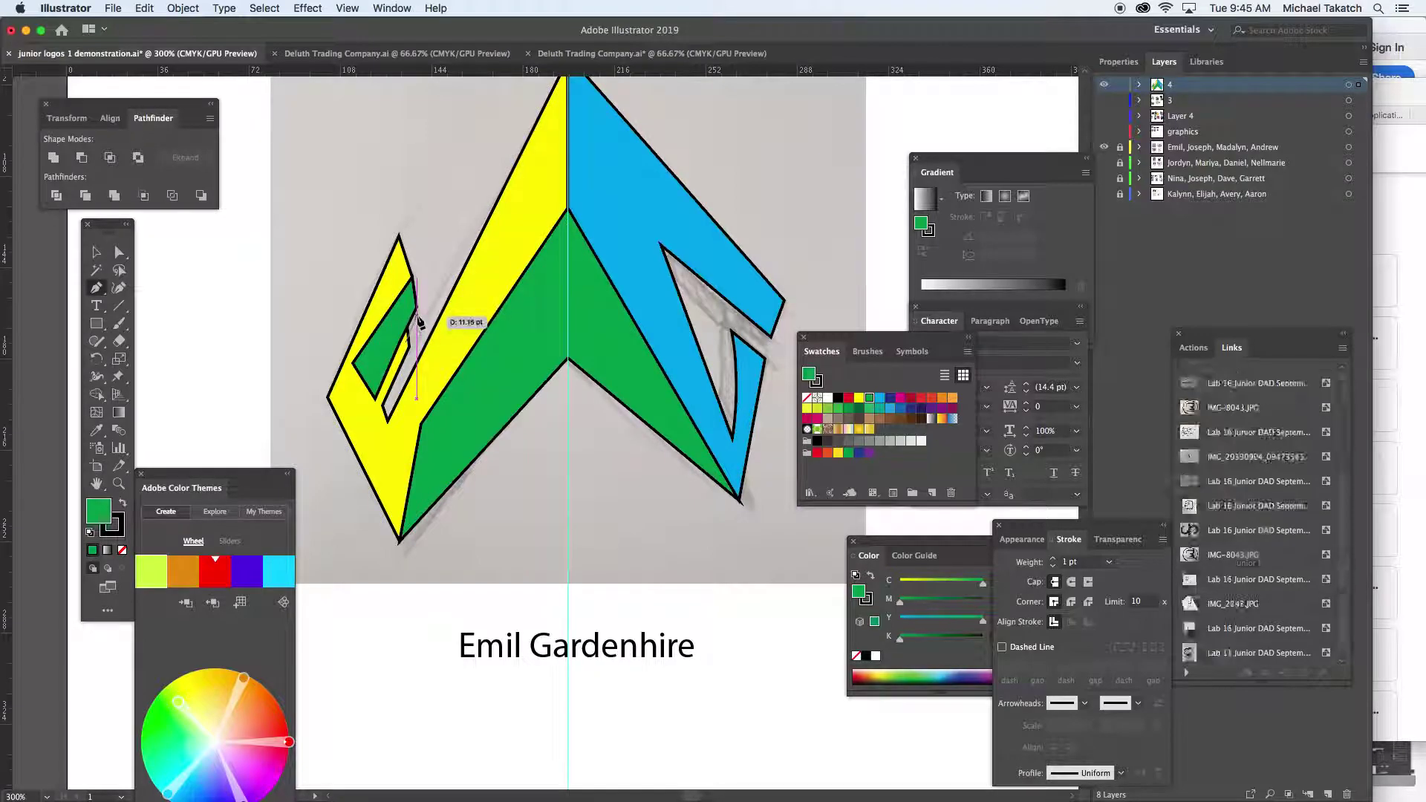
click(418, 320)
click(422, 337)
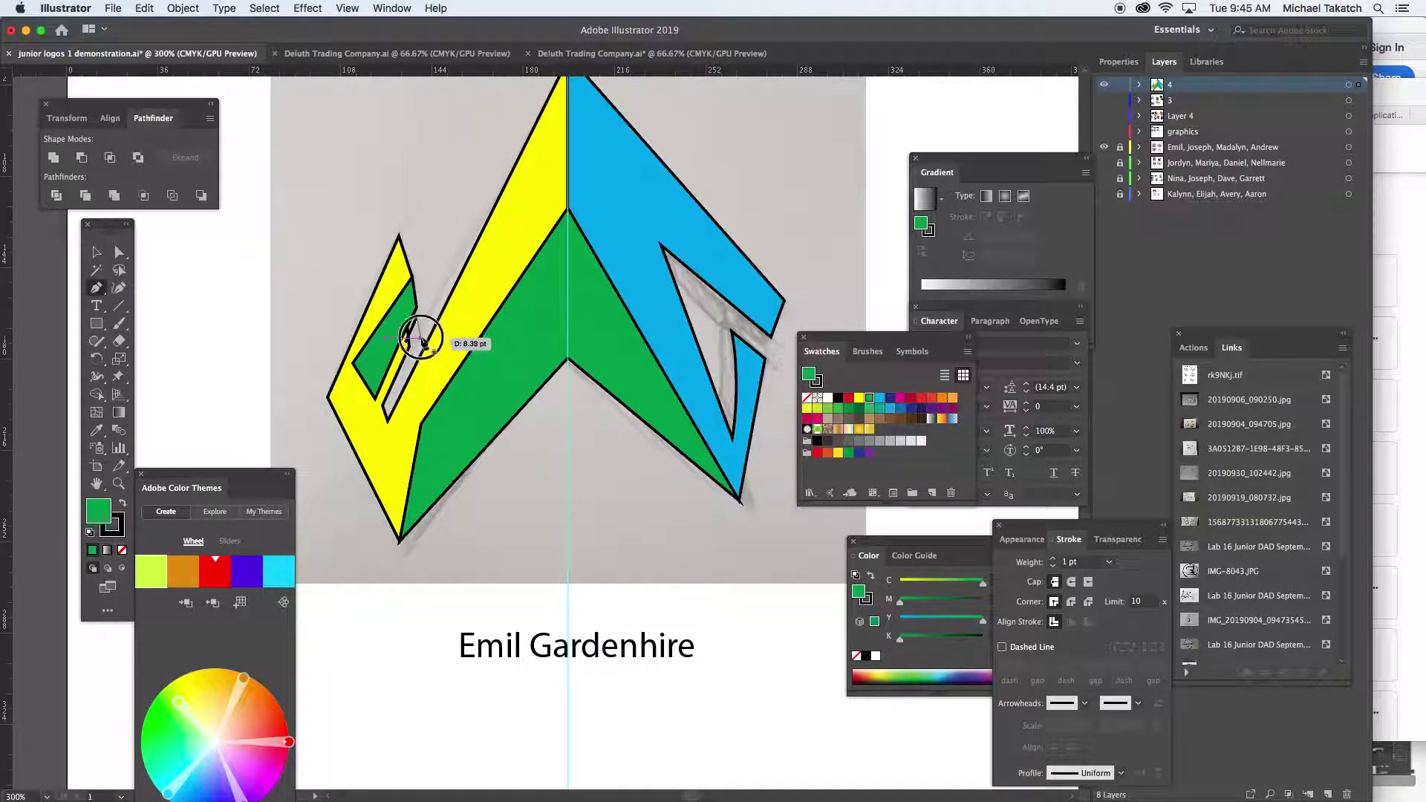
click(391, 413)
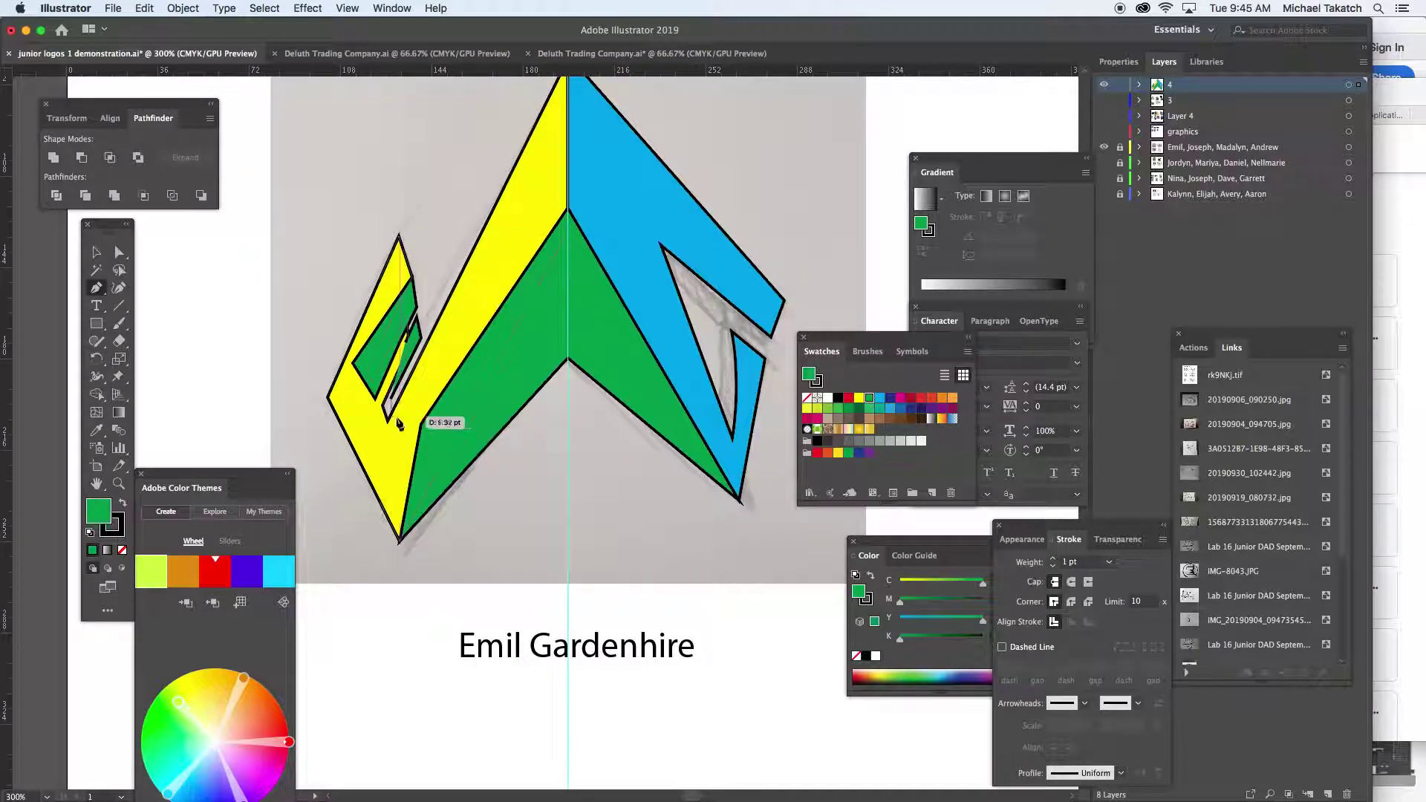
click(379, 445)
click(400, 427)
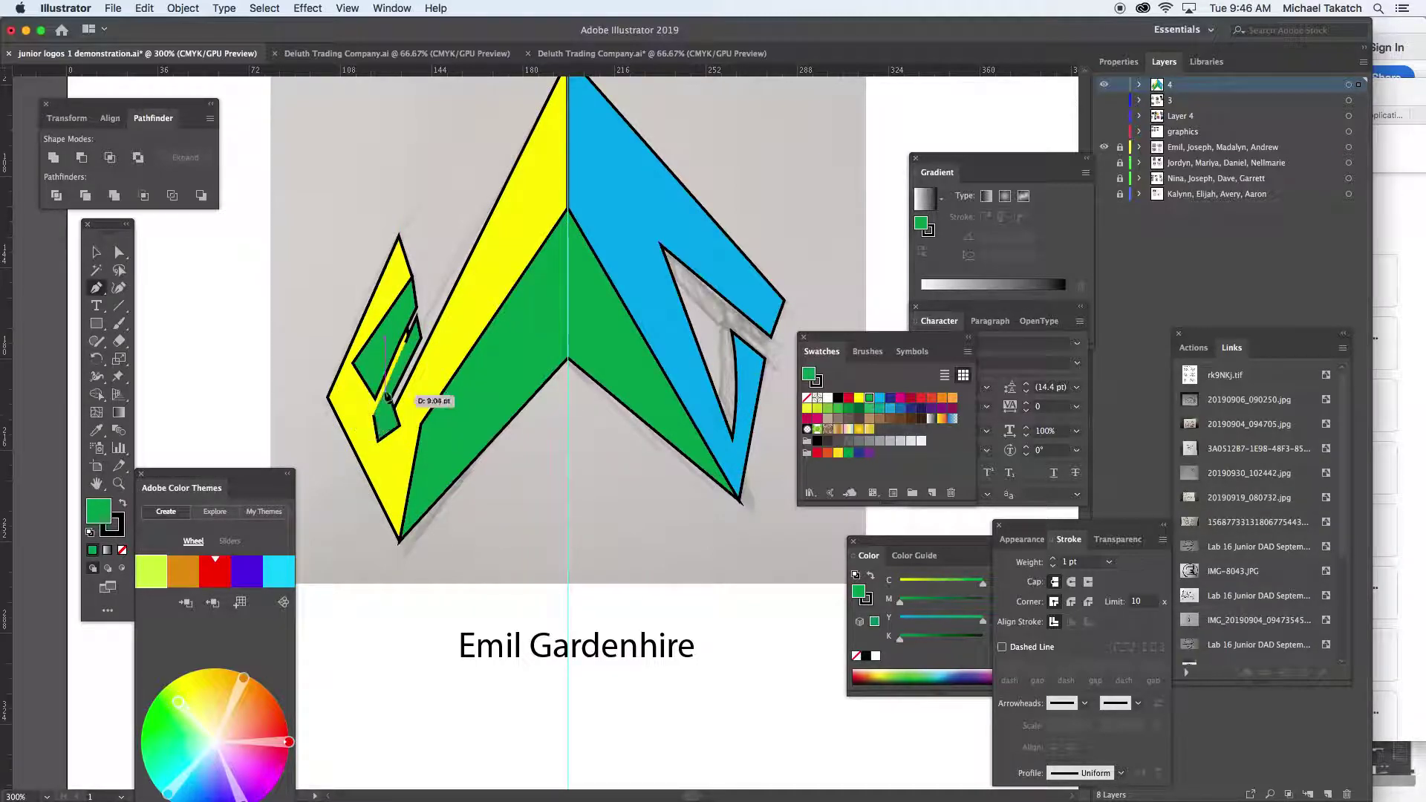
click(407, 343)
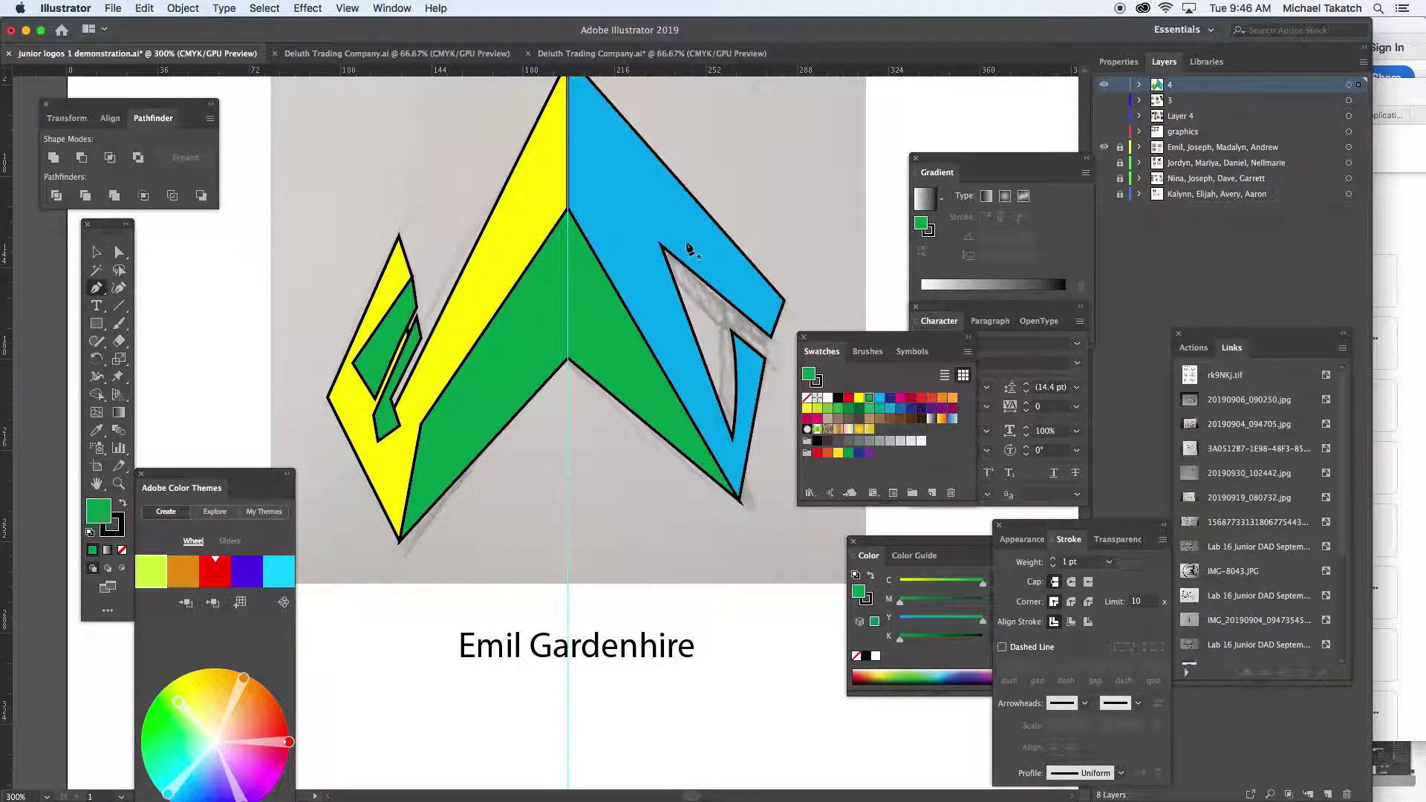
Trace green slivers inside the blue right shape's upper and lower notches
click(660, 243)
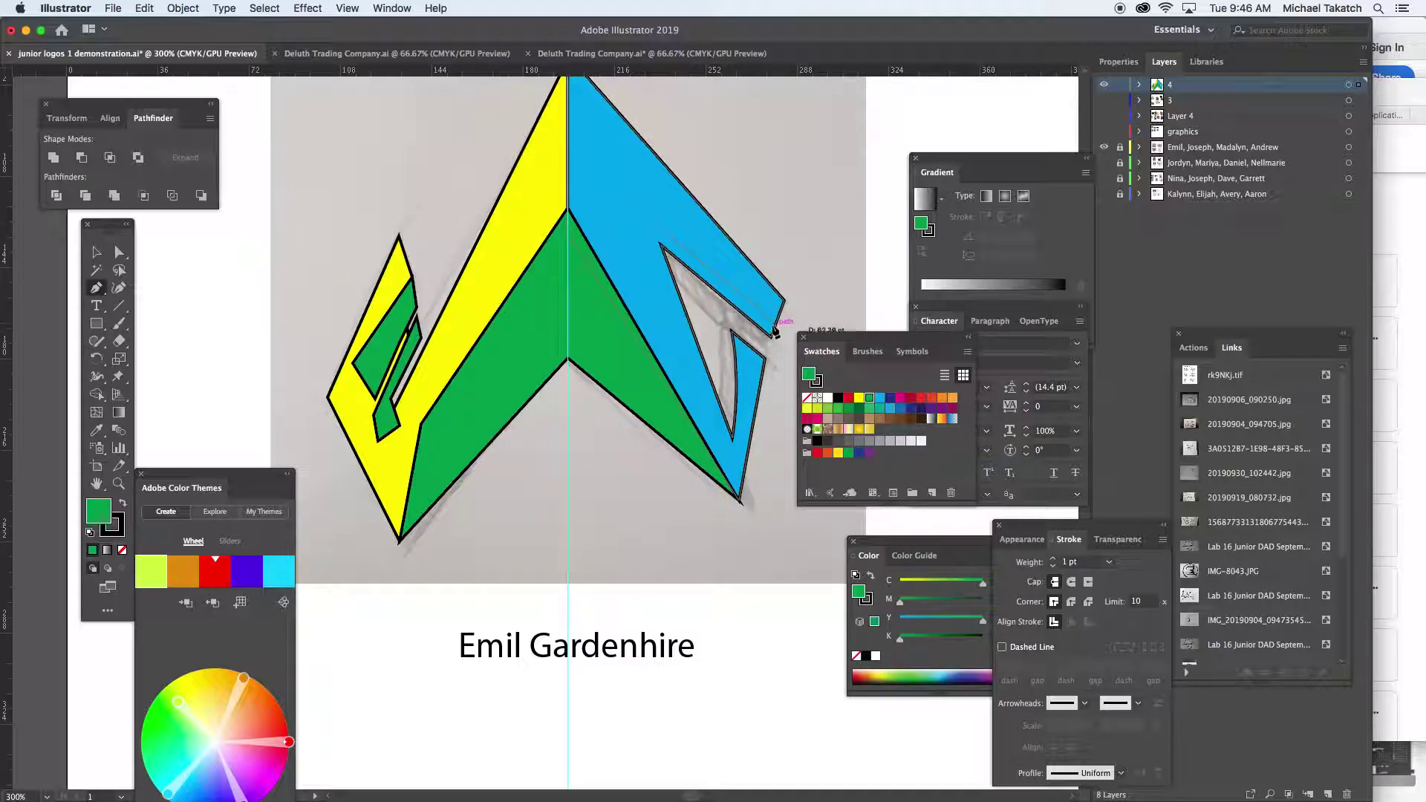
click(772, 337)
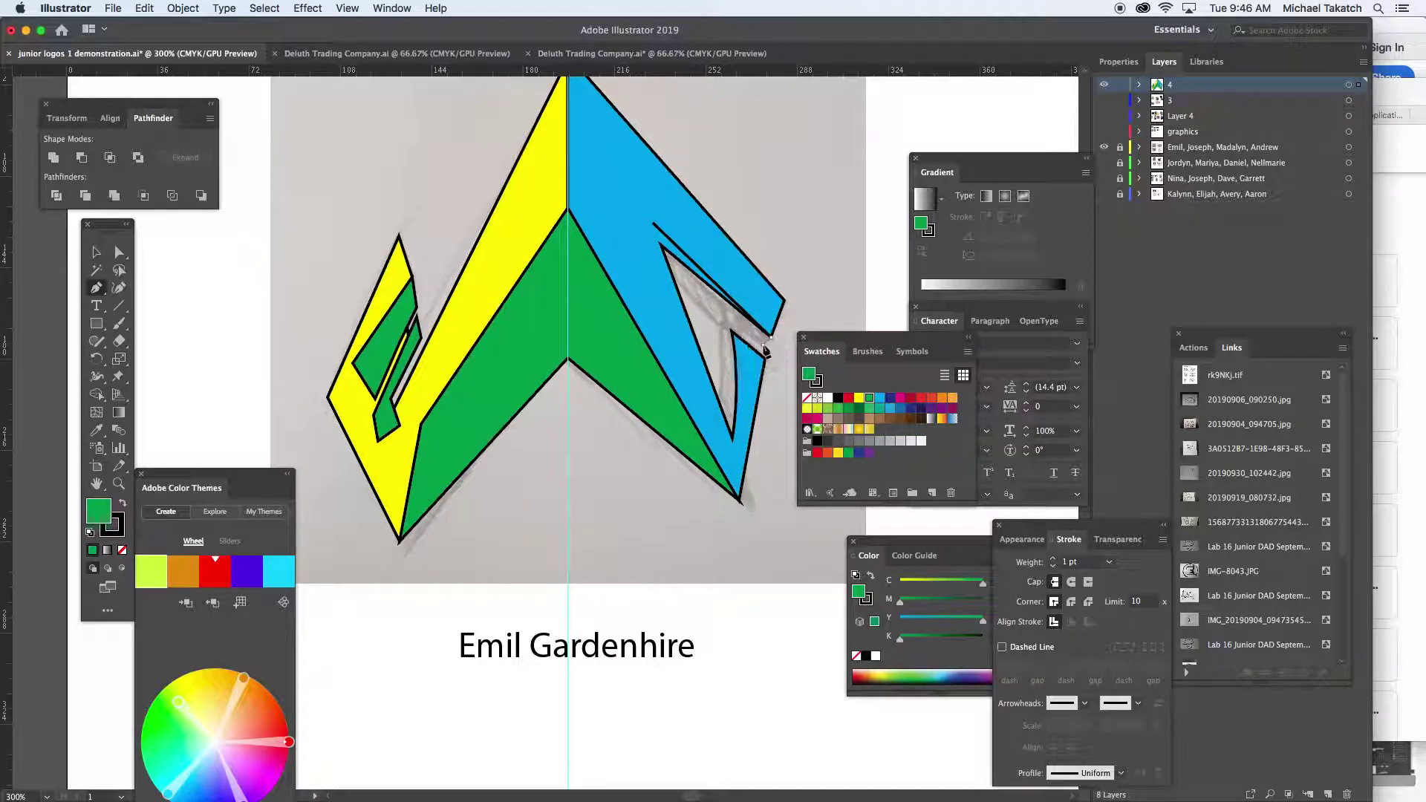
click(768, 343)
click(647, 260)
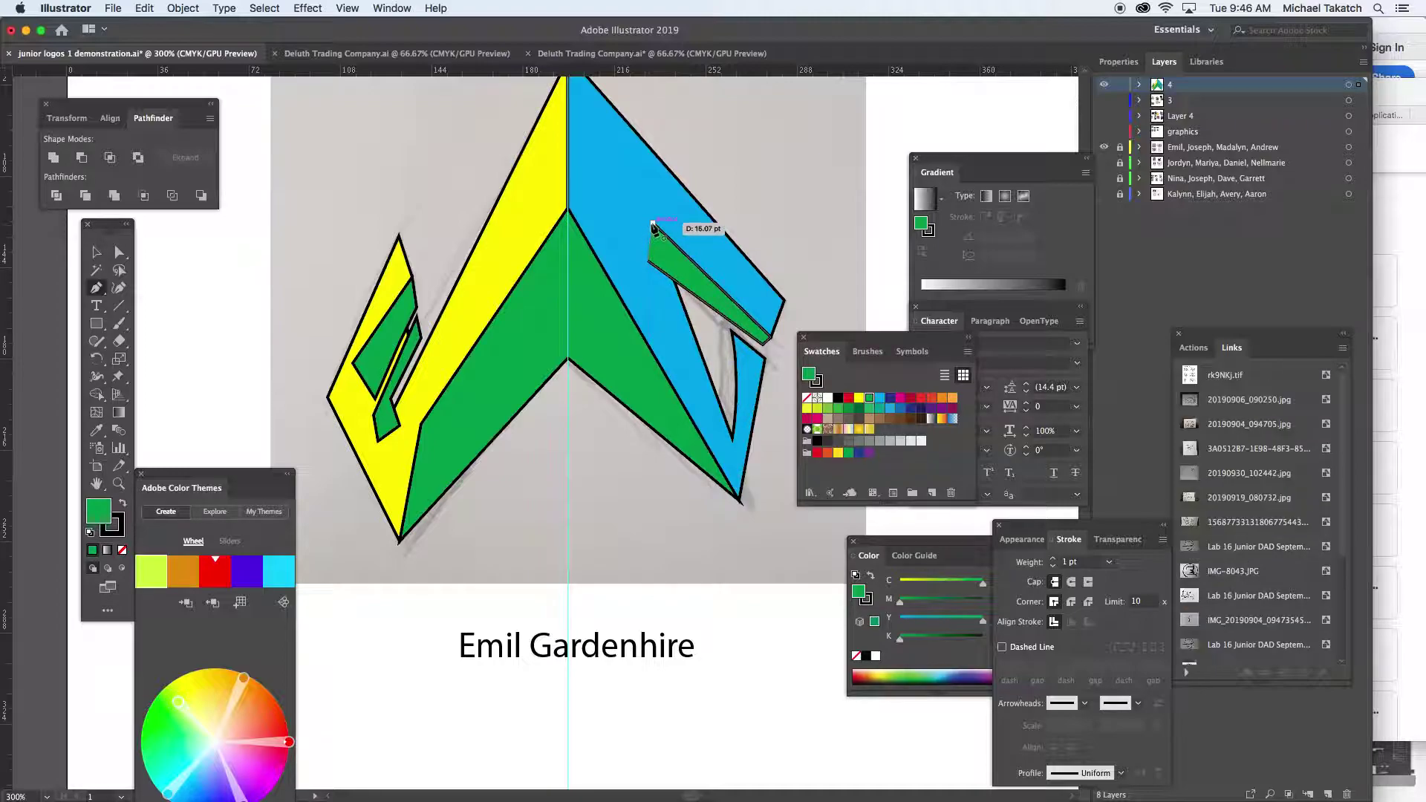
click(653, 227)
click(735, 332)
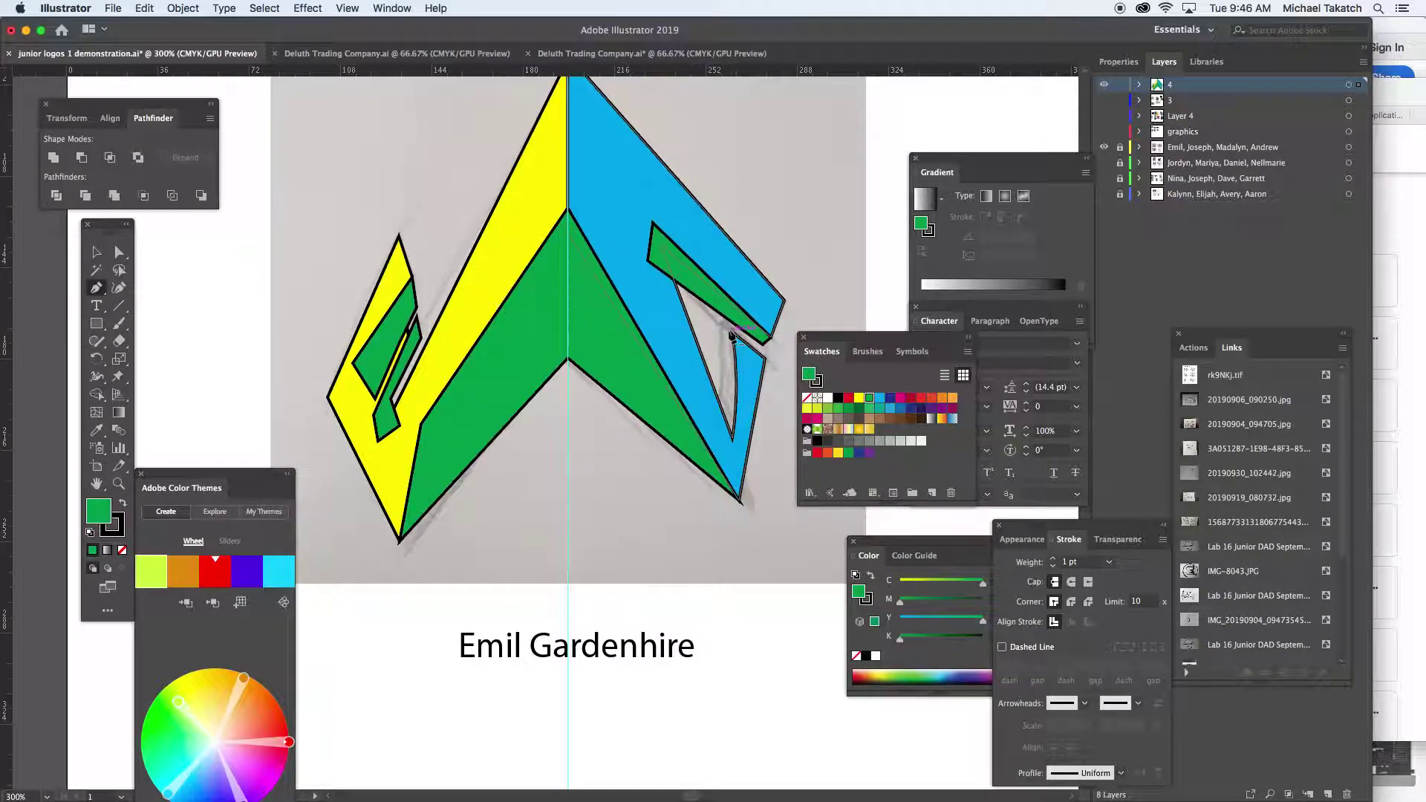
click(712, 446)
click(734, 455)
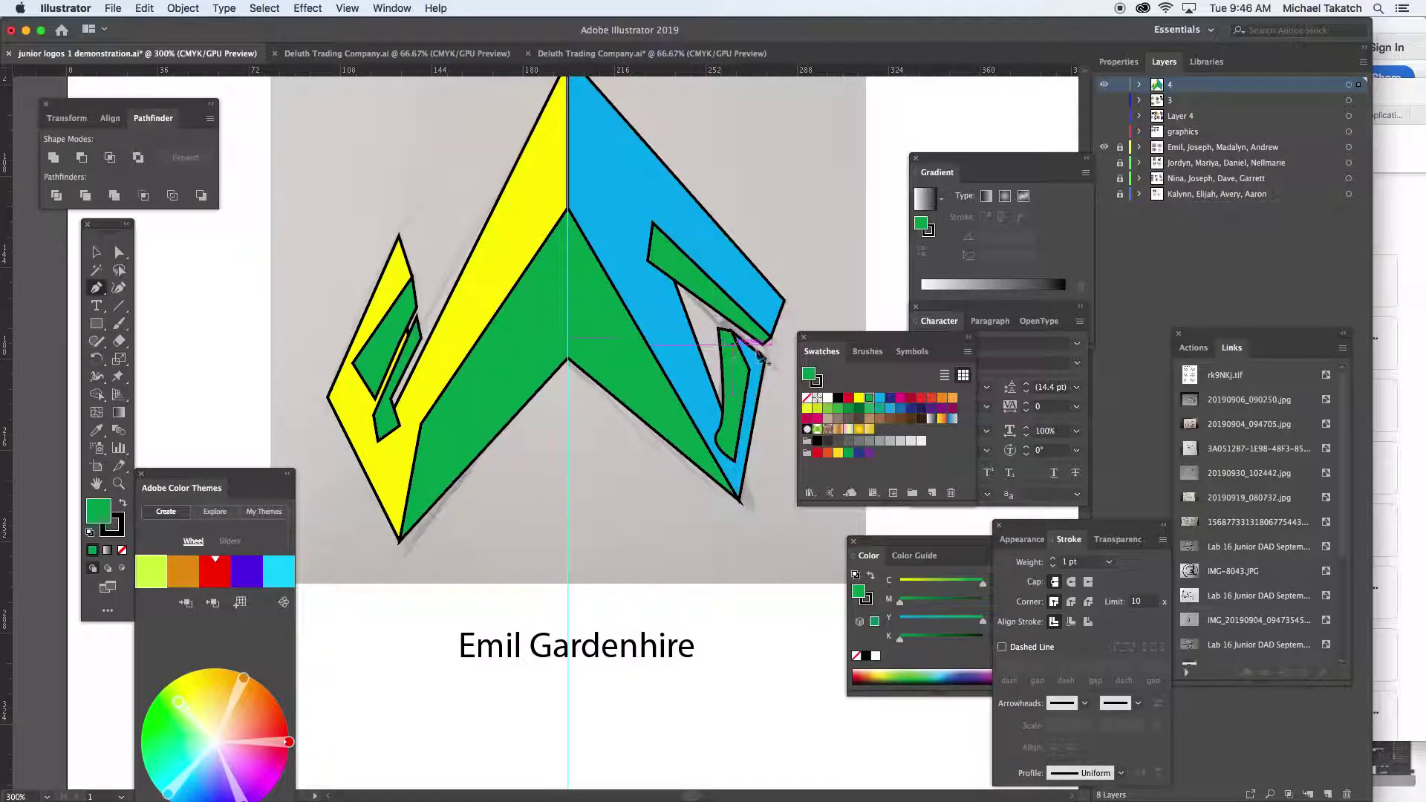
click(97, 253)
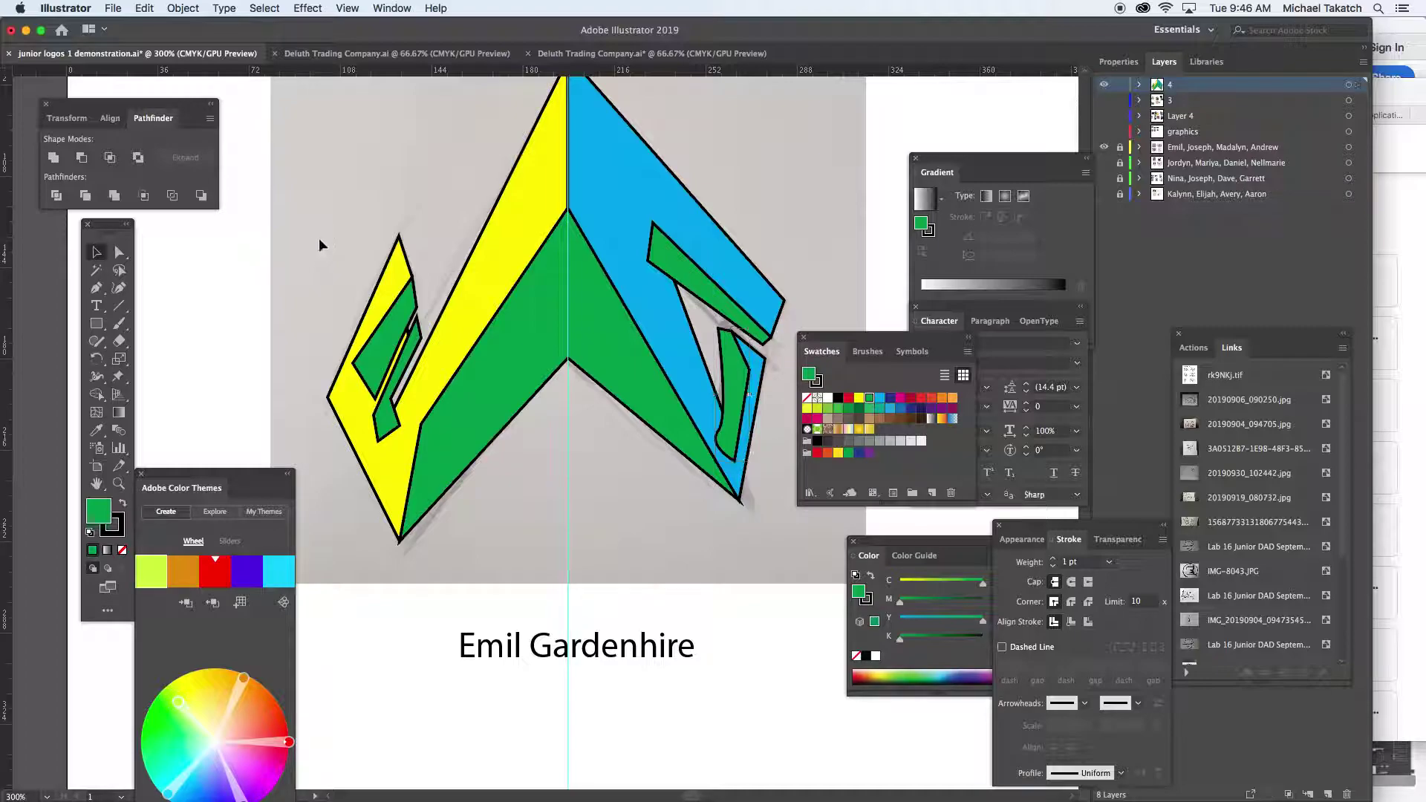
Select all, zoom to 600%, and Shape Builder-merge the green pieces into the left prong
drag(335, 110, 780, 509)
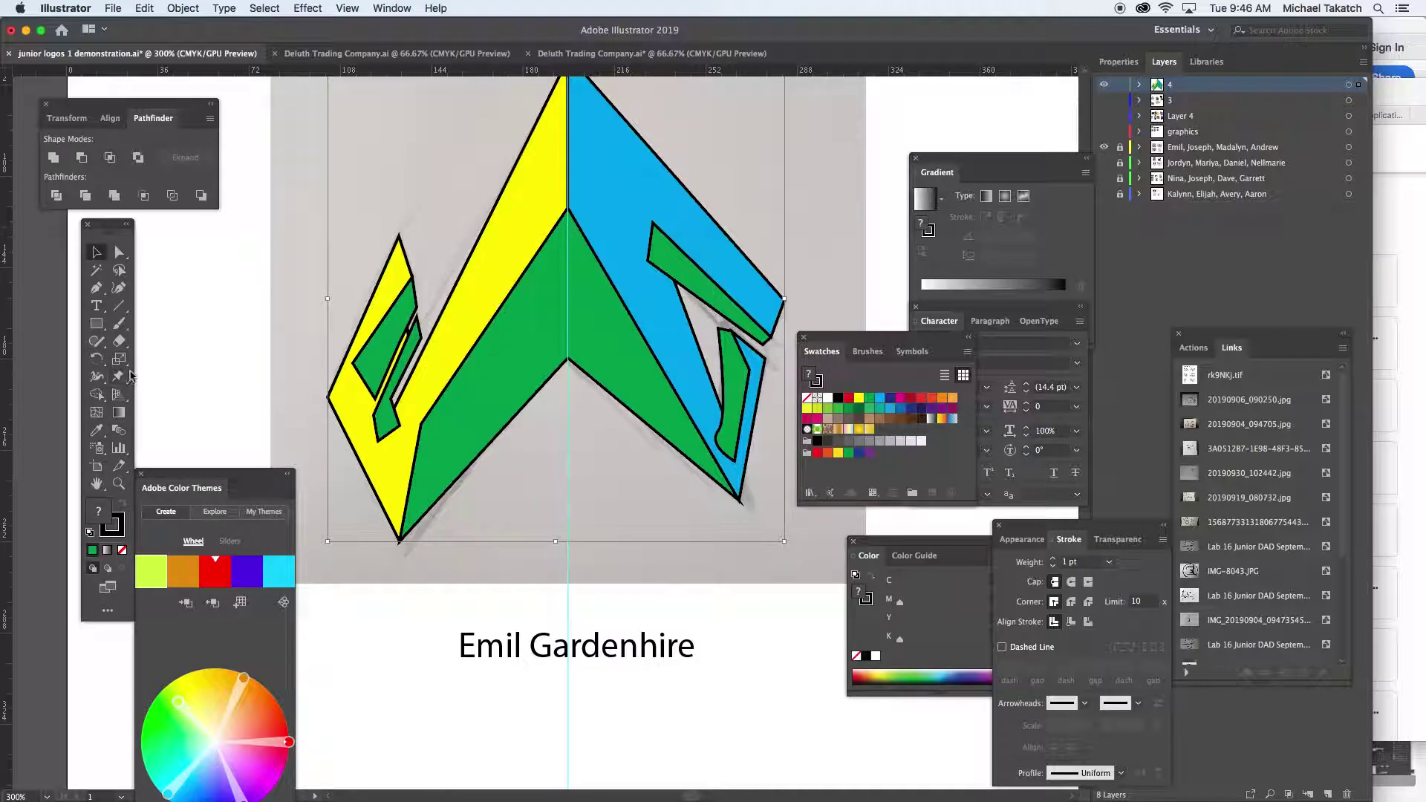
click(96, 395)
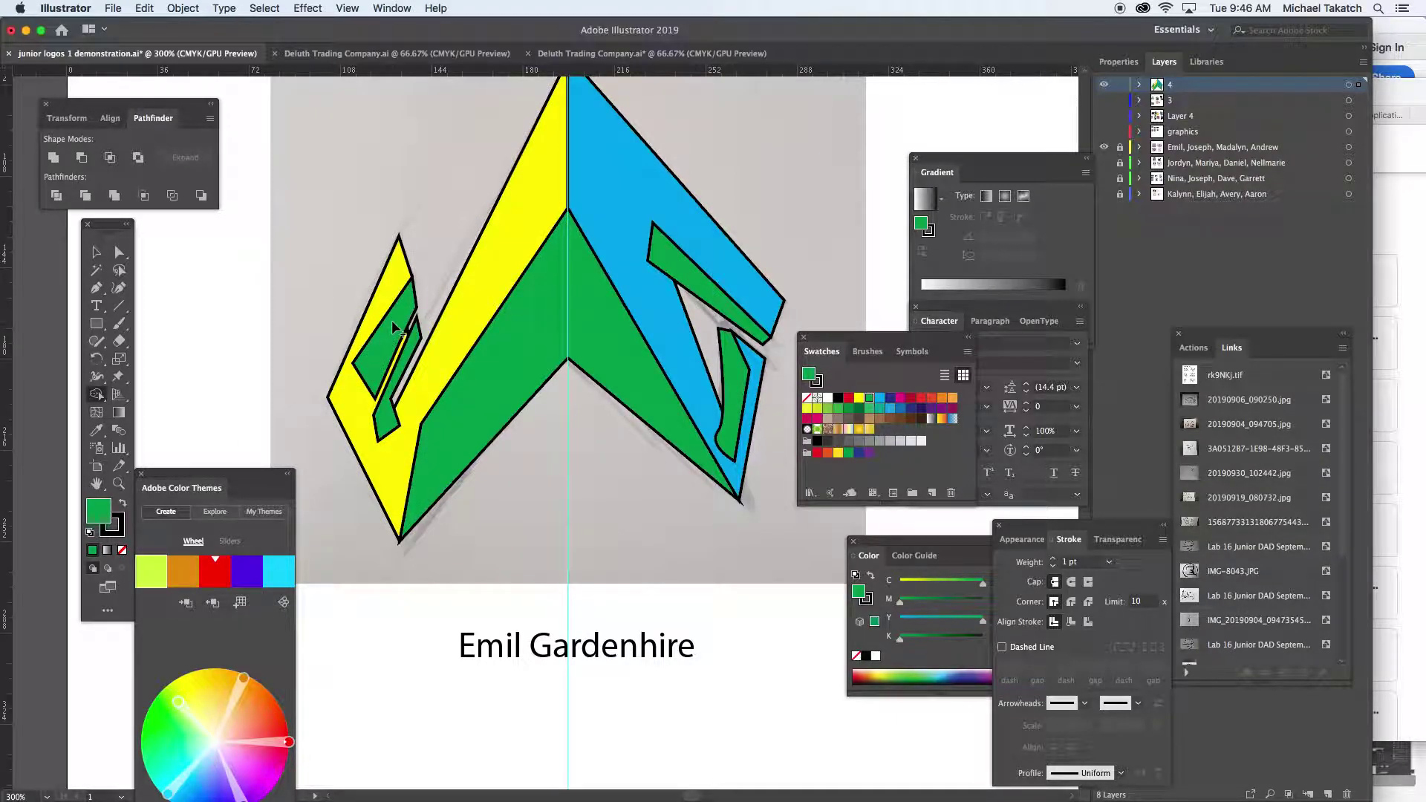
key(super+equal)
key(super+equal)
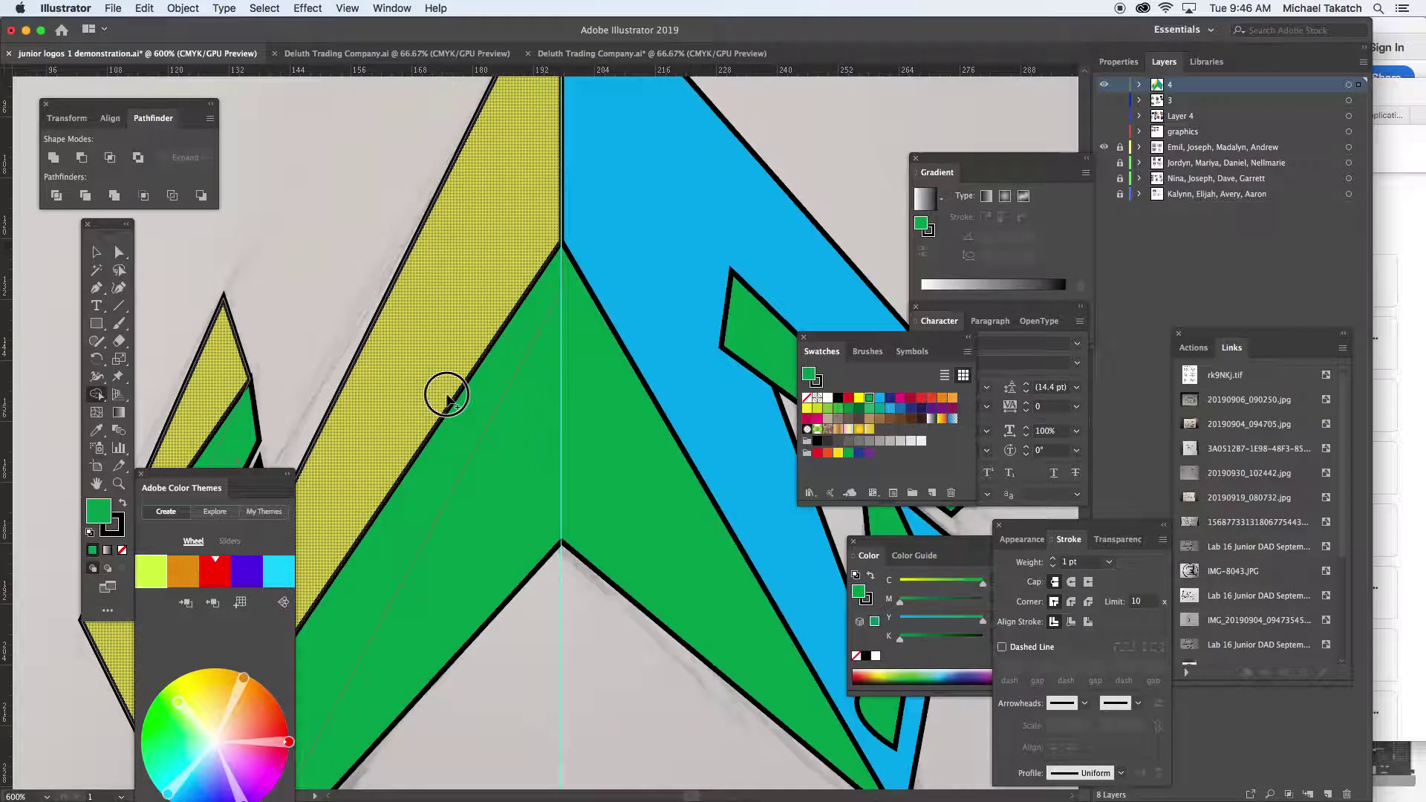
drag(446, 397, 732, 228)
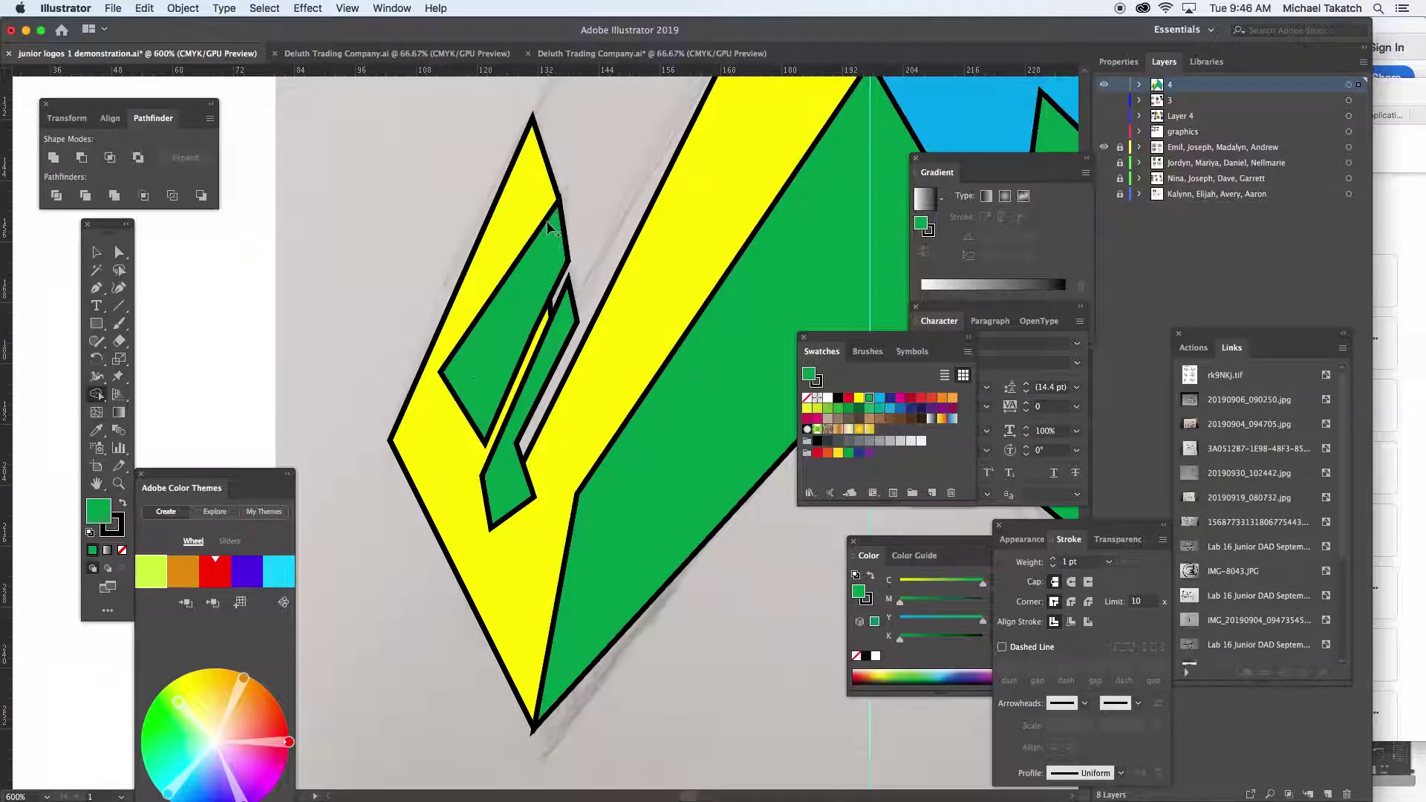
mouse_move(523, 266)
mouse_down()
mouse_move(486, 321)
mouse_move(486, 282)
mouse_up()
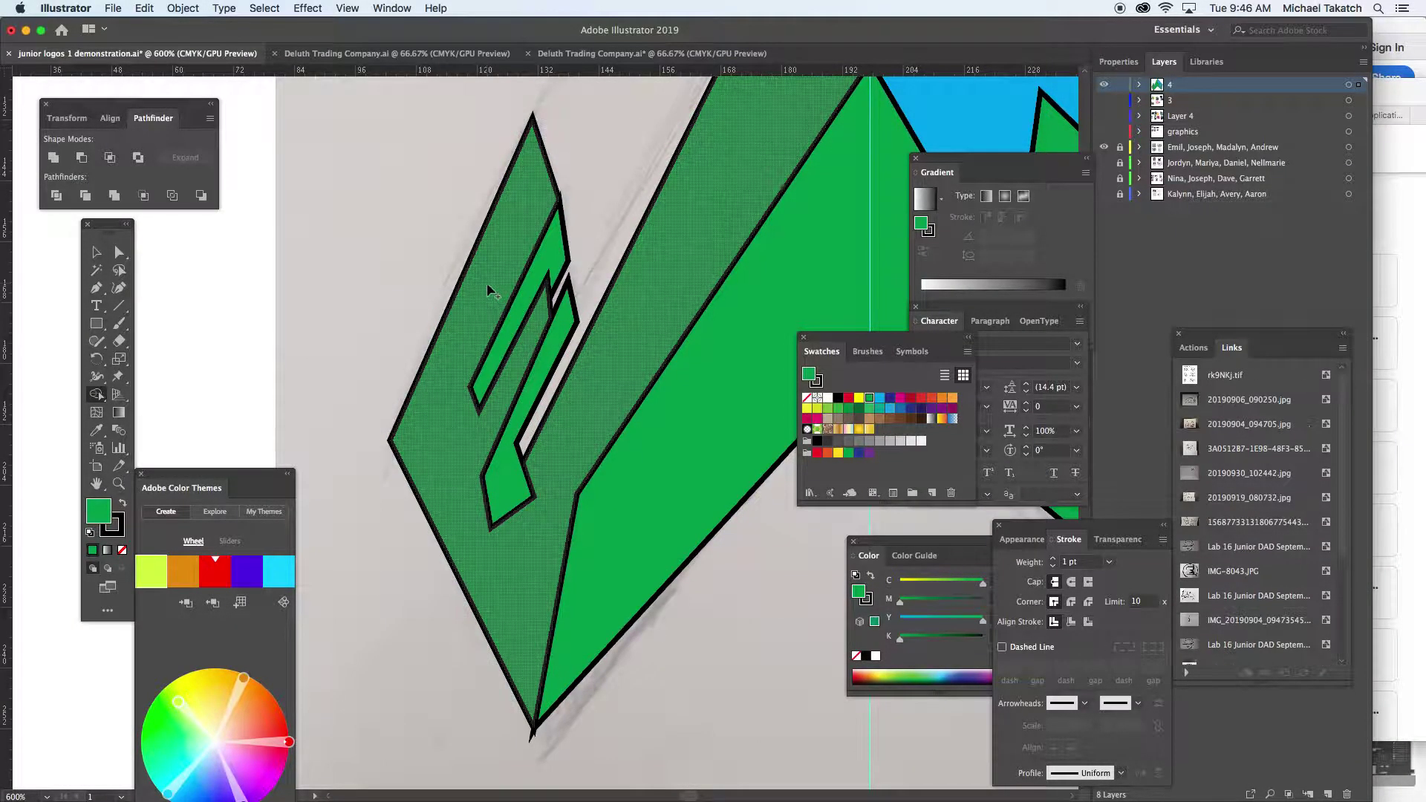
drag(479, 455, 497, 487)
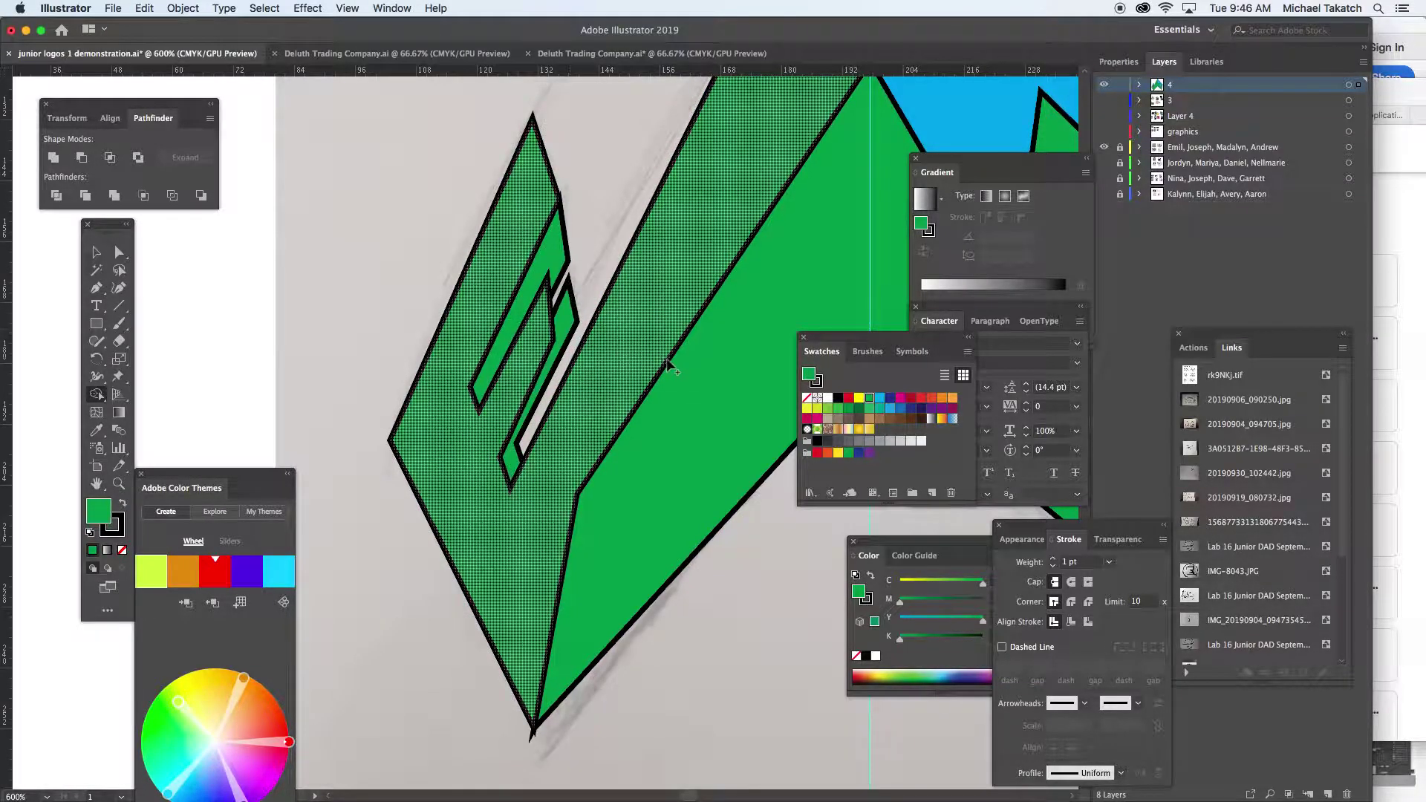
Merge the thin strip into the blue region and pick CMYK Magenta as fill
scroll(699, 371, right, 1)
click(688, 367)
mouse_move(688, 367)
mouse_down()
mouse_move(468, 414)
mouse_move(478, 439)
mouse_move(490, 430)
mouse_up()
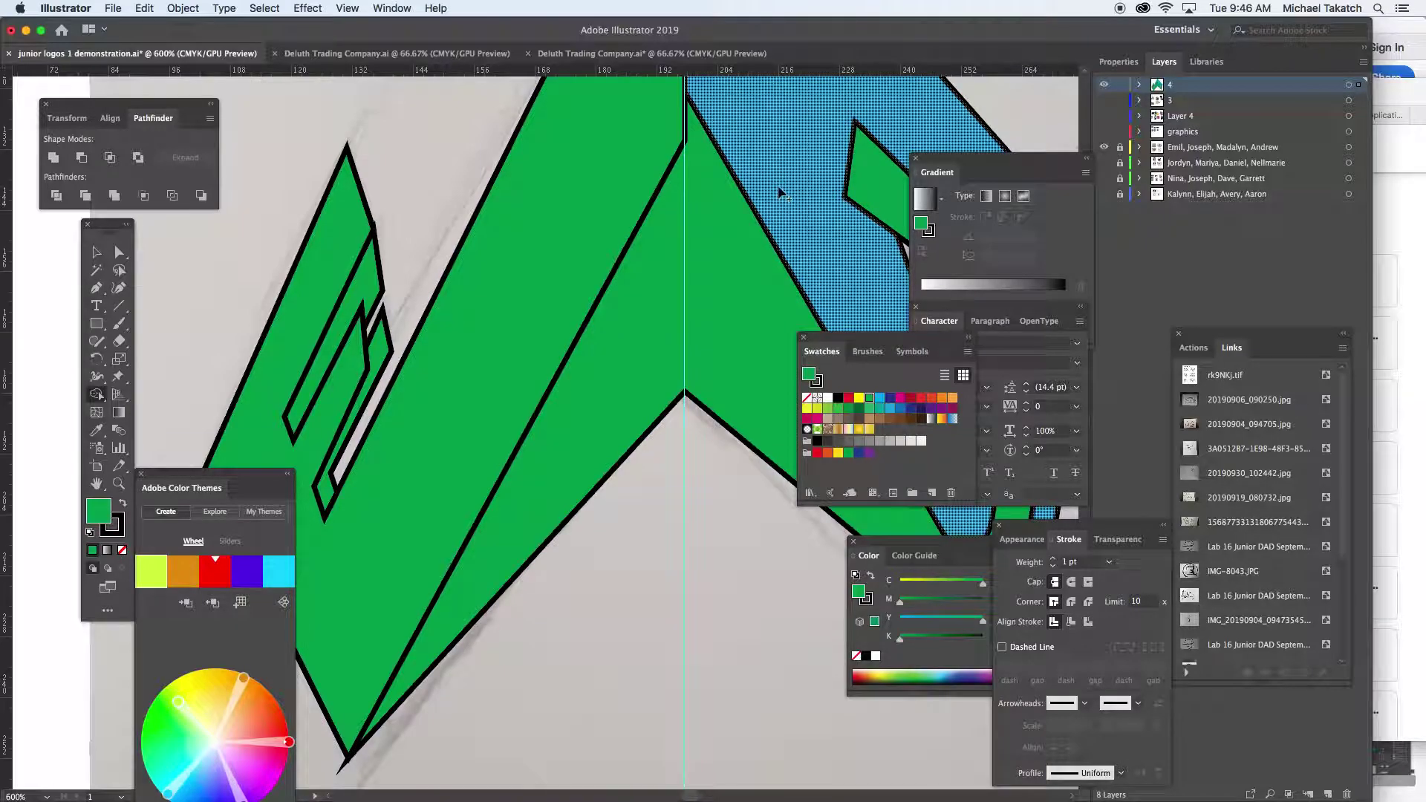
drag(768, 209, 754, 241)
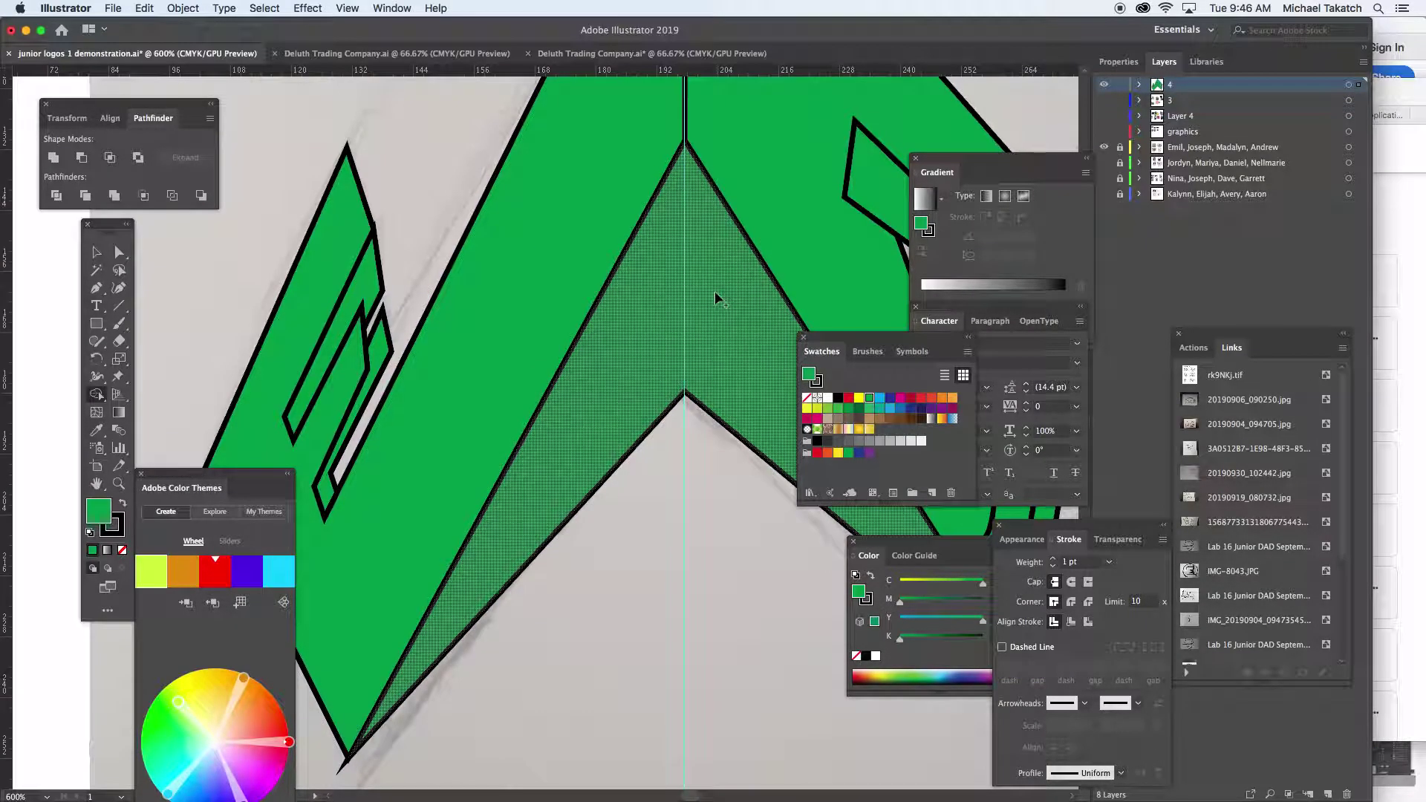
click(899, 398)
scroll(652, 280, right, 8)
scroll(652, 280, up, 5)
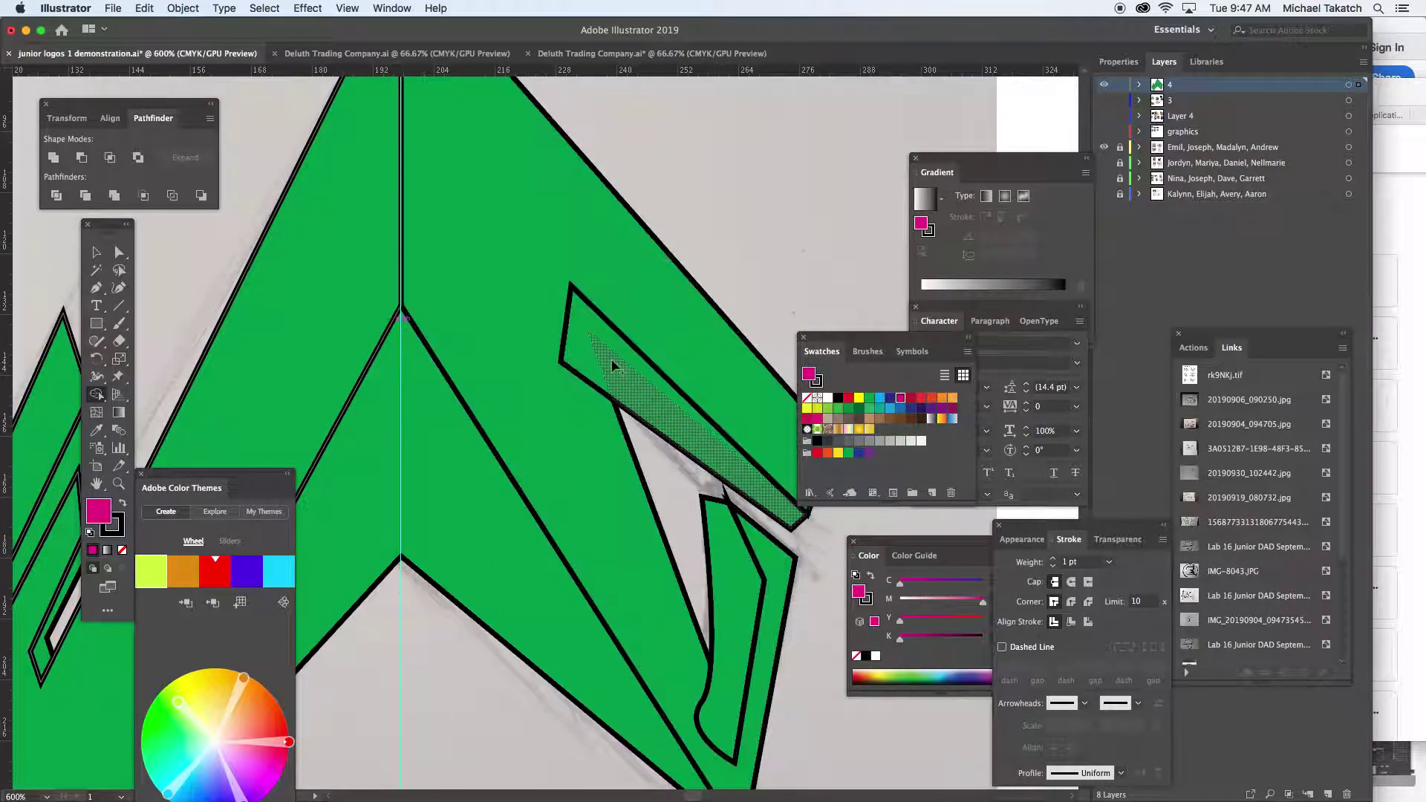
Merge one more thin strip, then open and cancel the Shape Builder options
drag(611, 369, 579, 382)
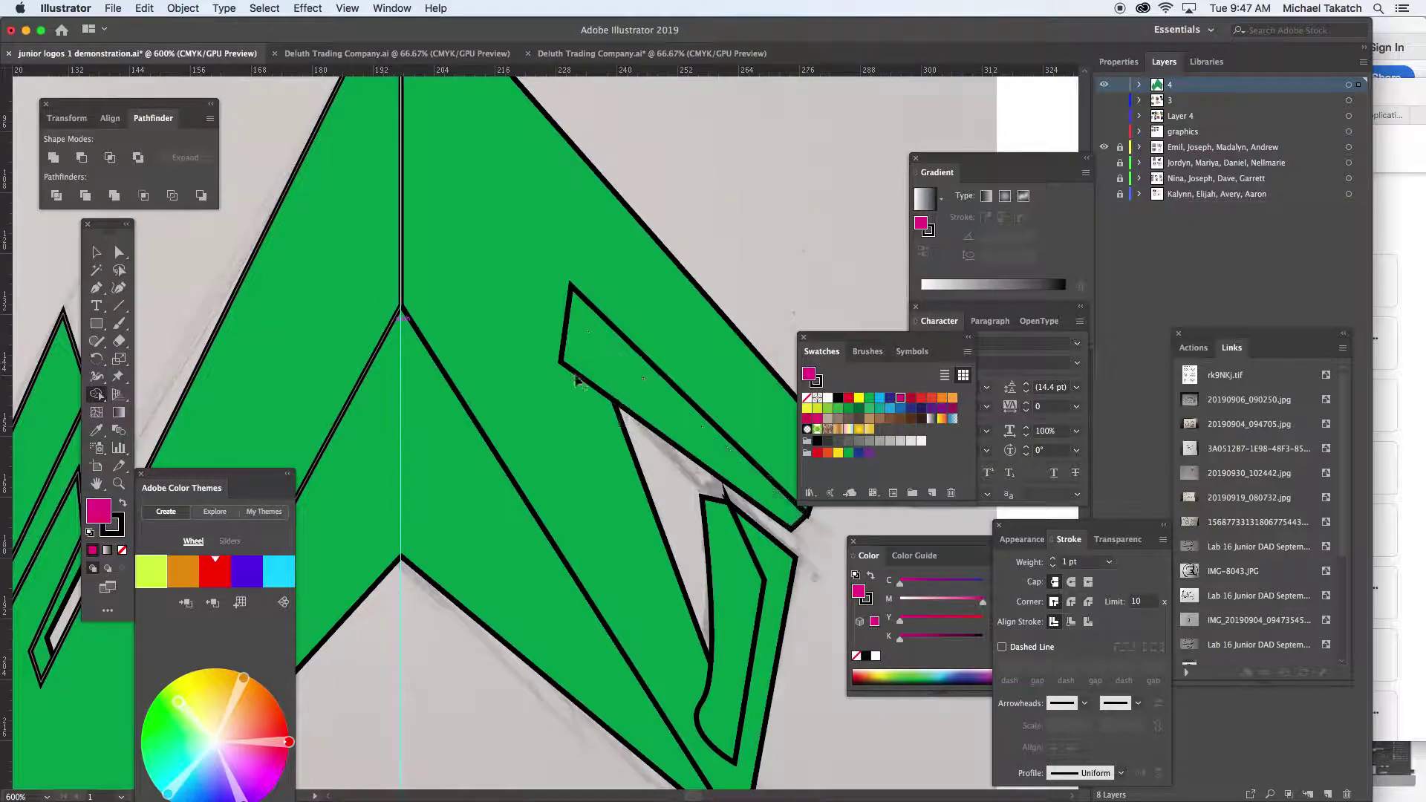
double_click(97, 395)
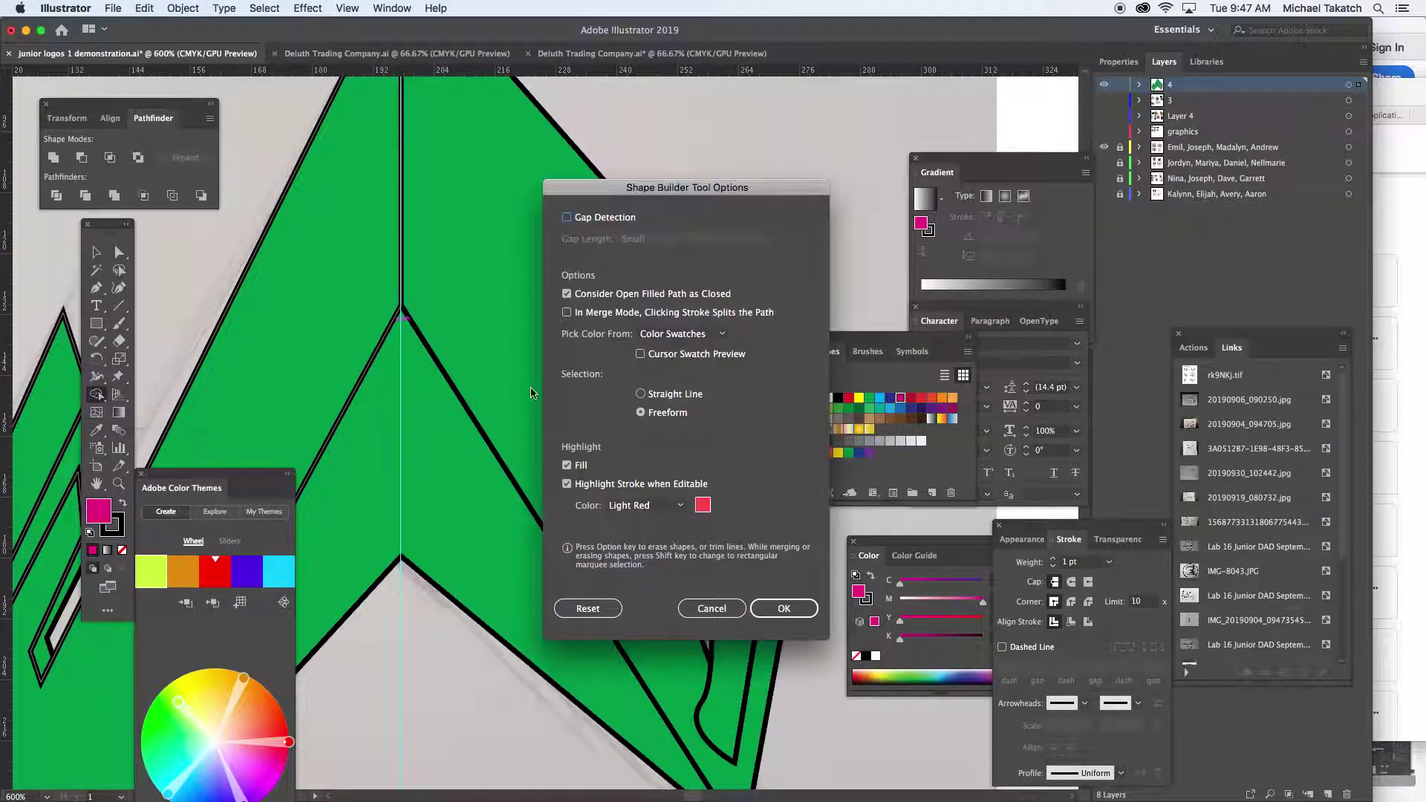
drag(616, 189, 424, 114)
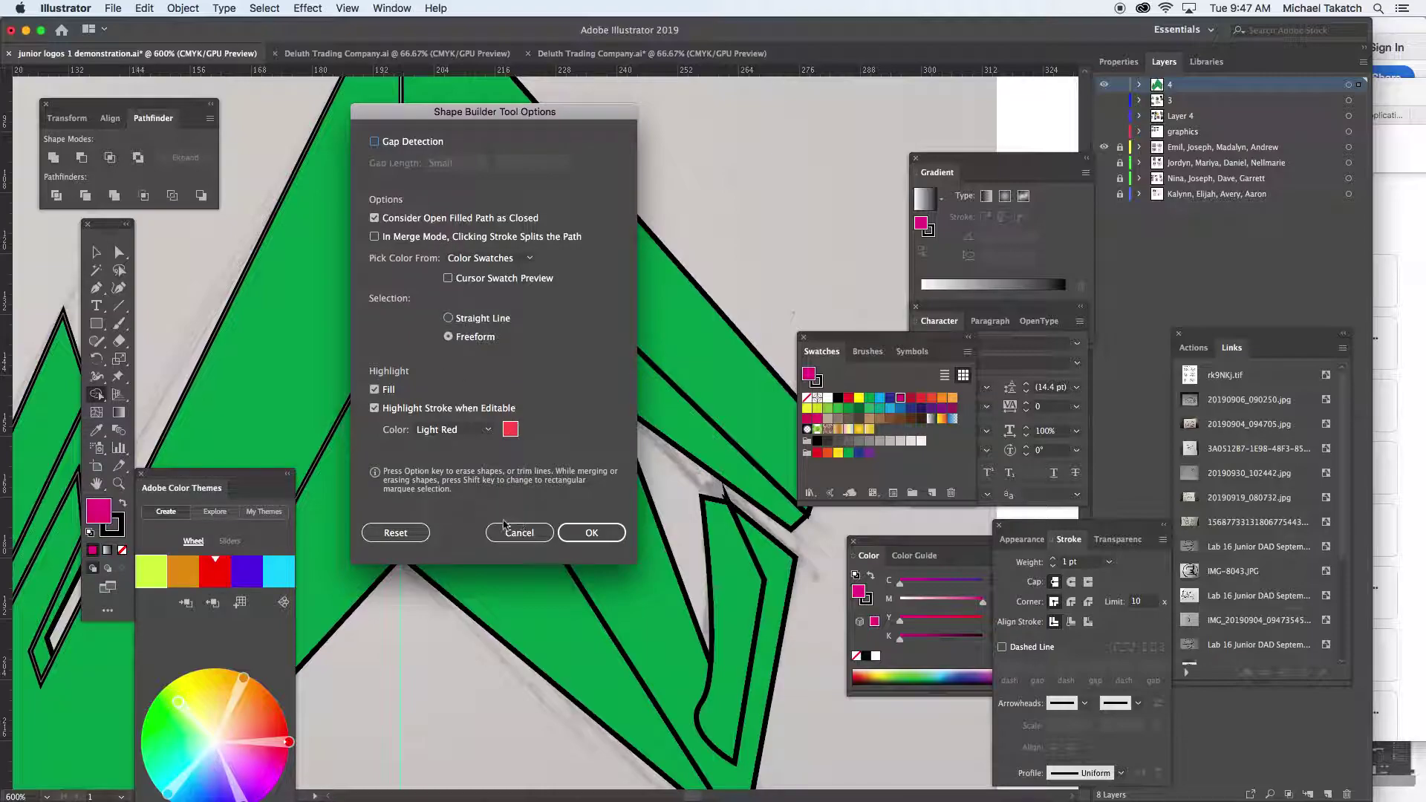
click(528, 530)
click(539, 534)
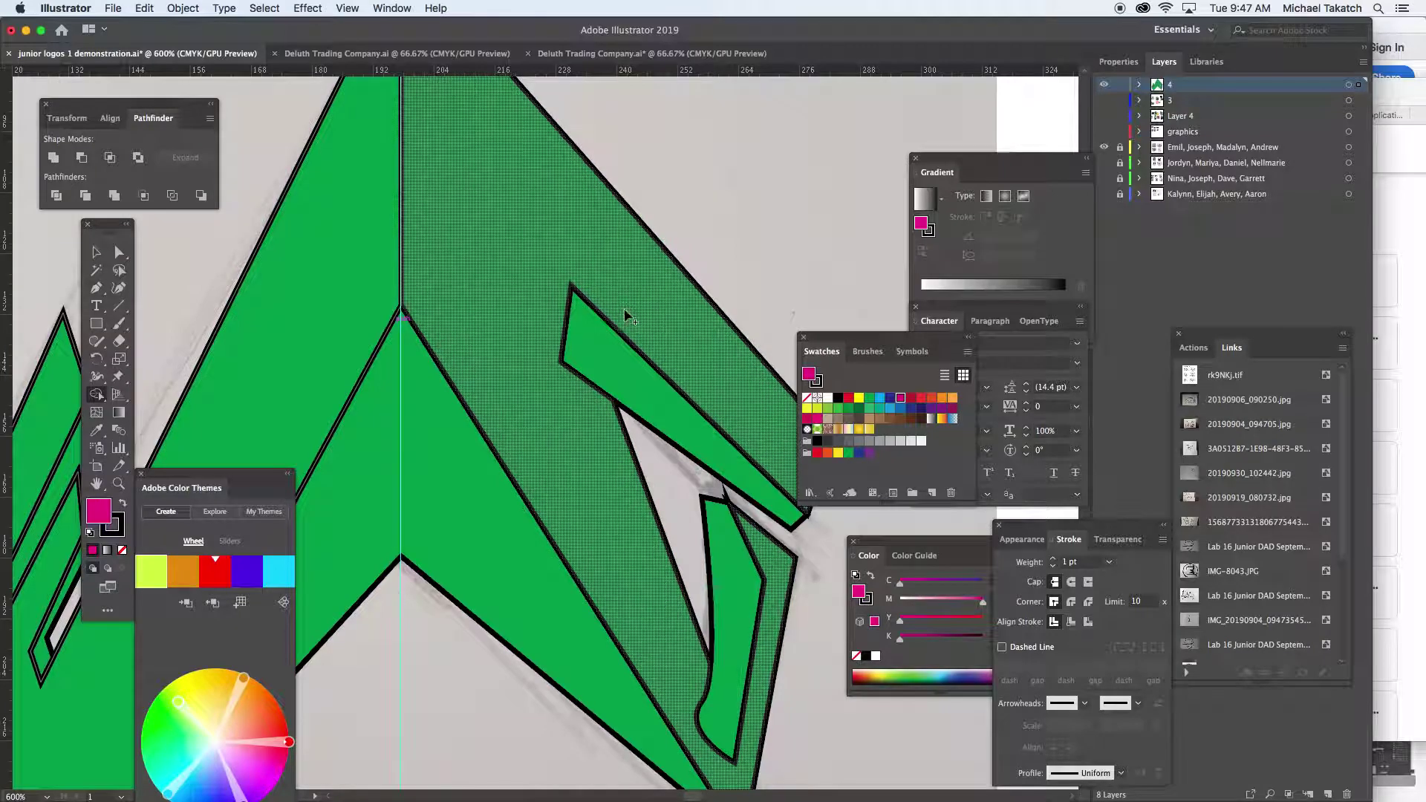
Fill the large right band and its lower and upper strips magenta with Shape Builder
click(591, 319)
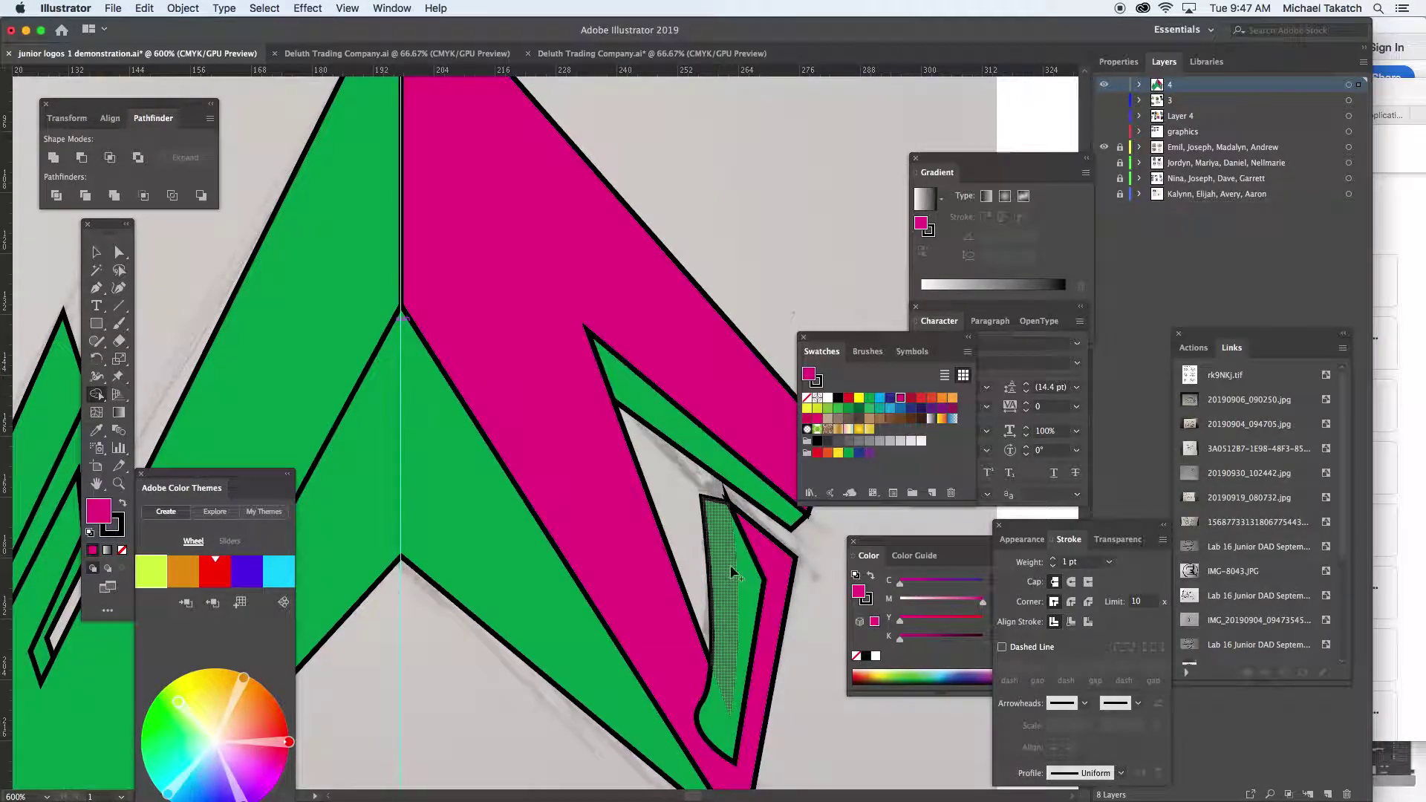
click(775, 585)
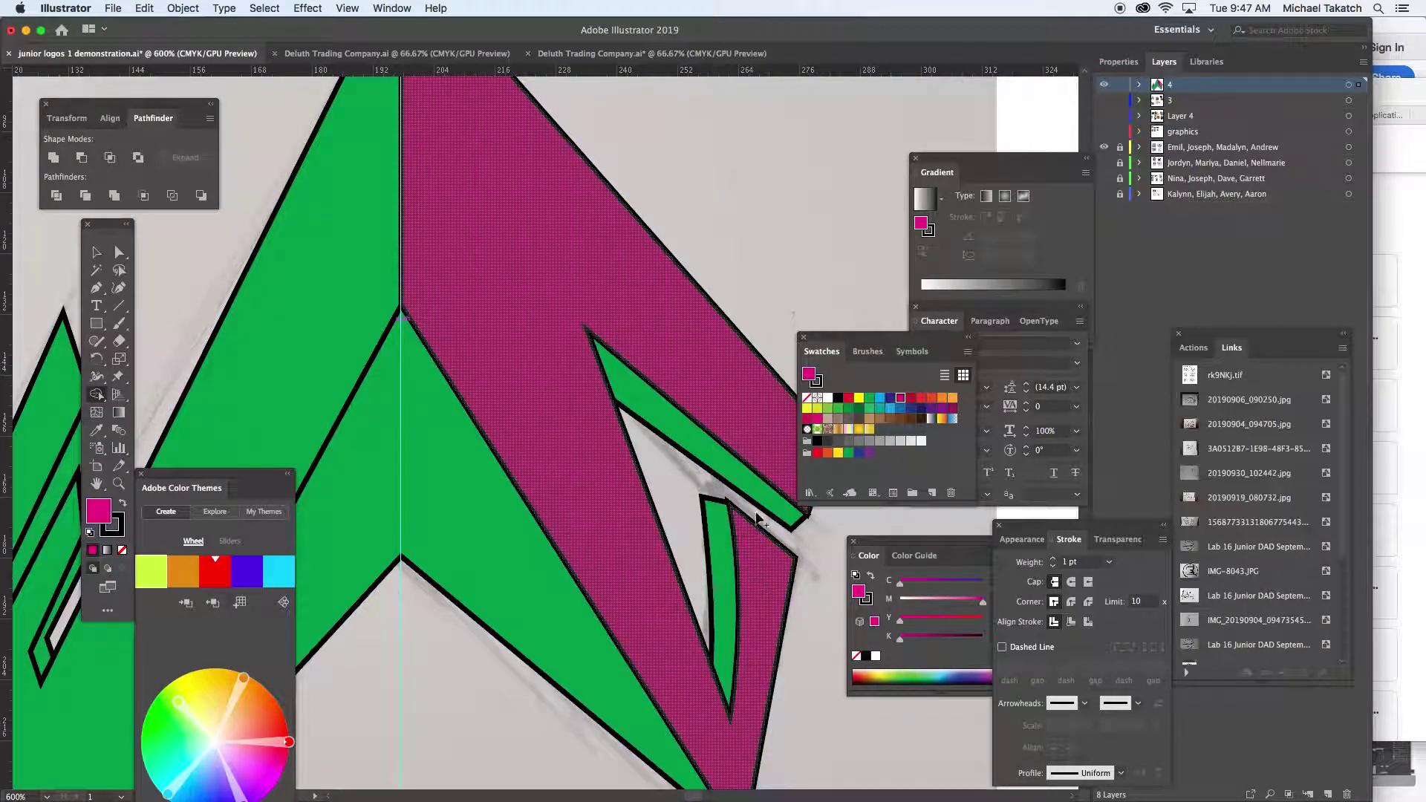
click(734, 482)
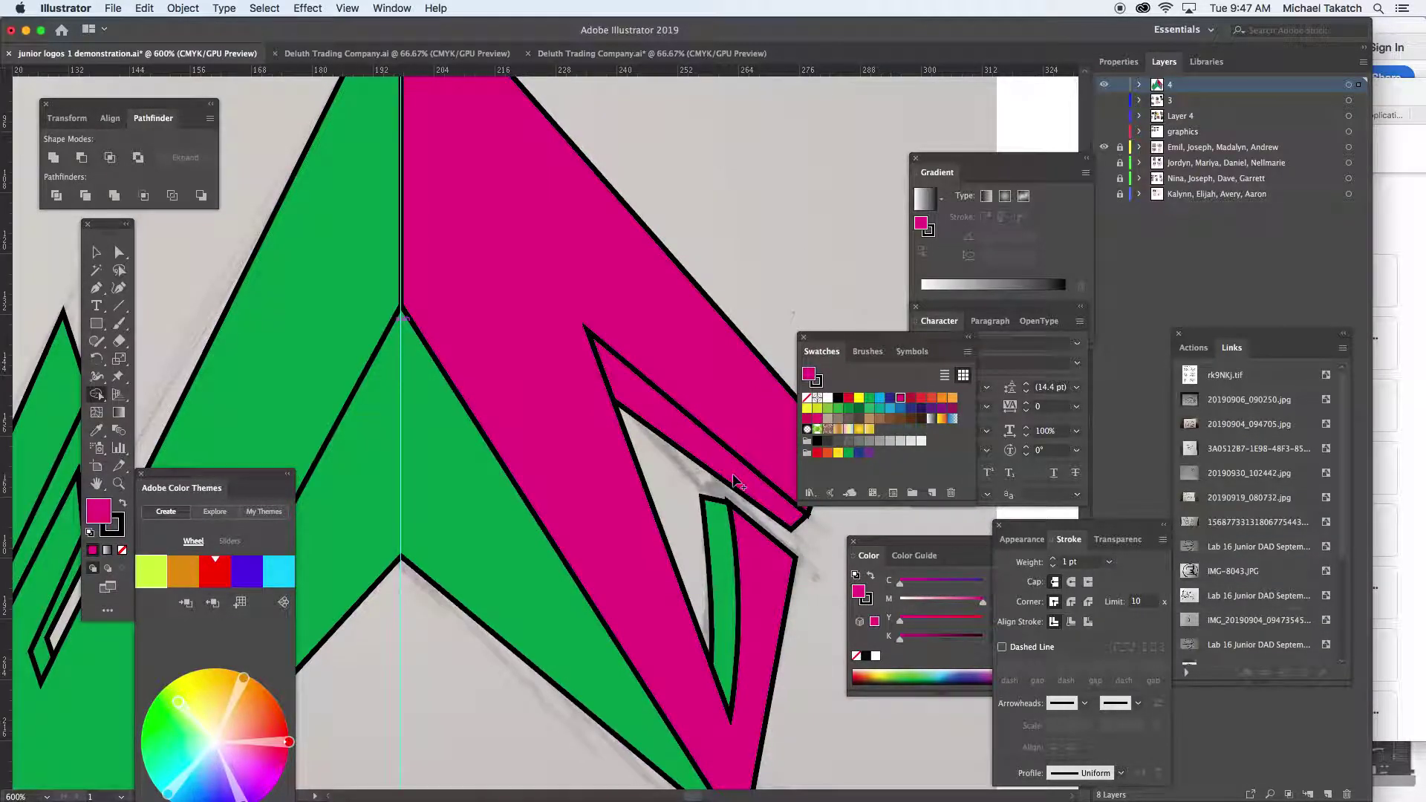
click(720, 531)
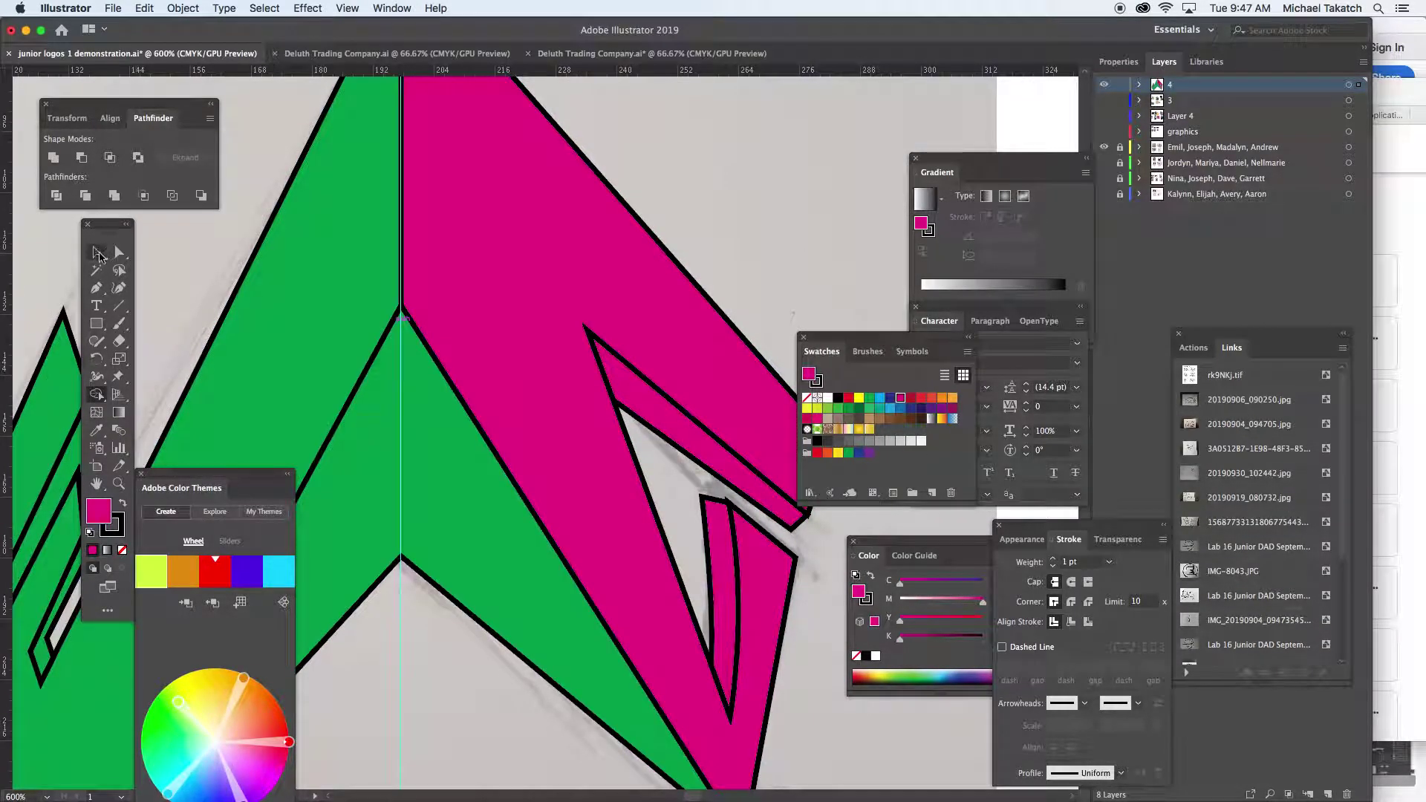
click(97, 252)
Zoom out to 200% and undo the accidental moves of the green logo pieces
key(super+minus)
key(super+minus)
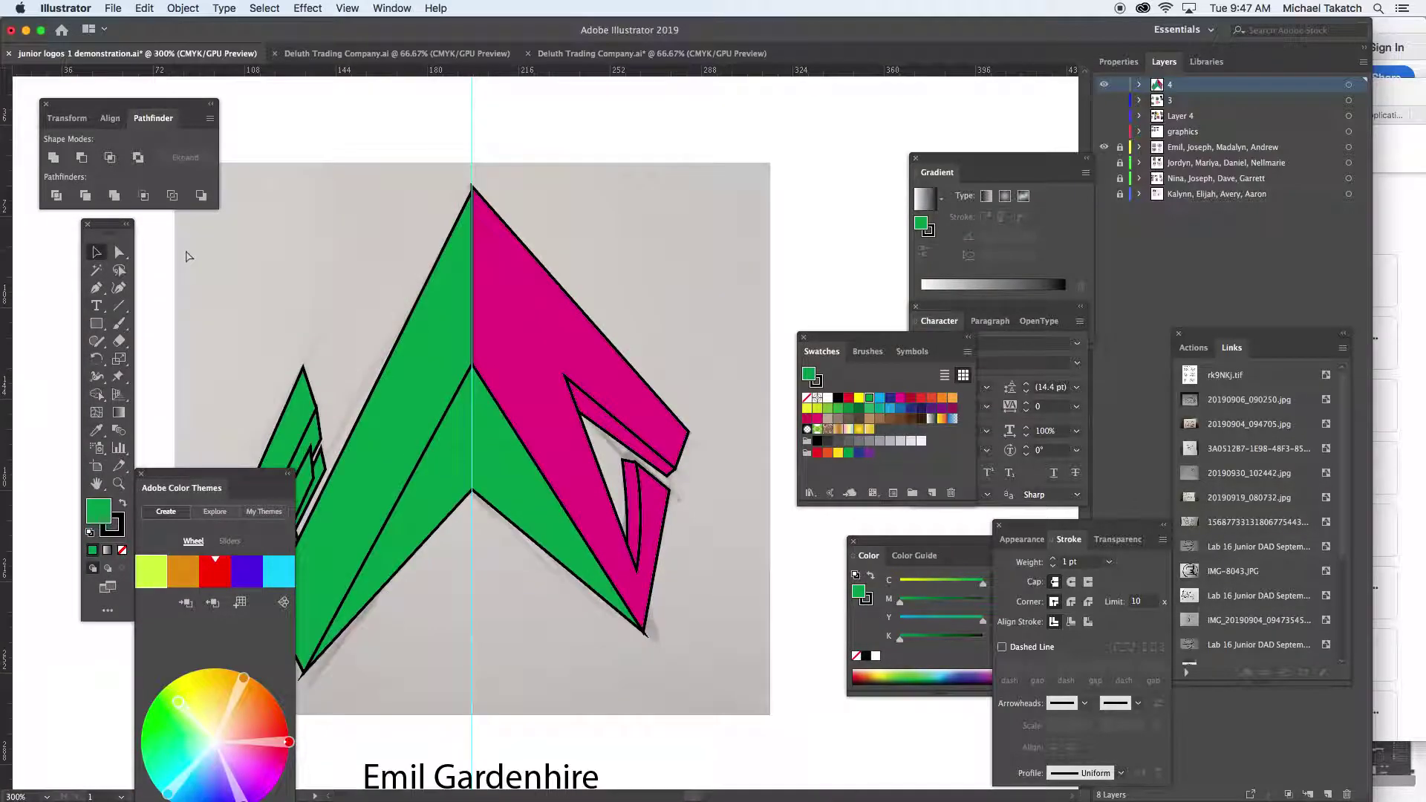
key(super+minus)
drag(464, 402, 562, 336)
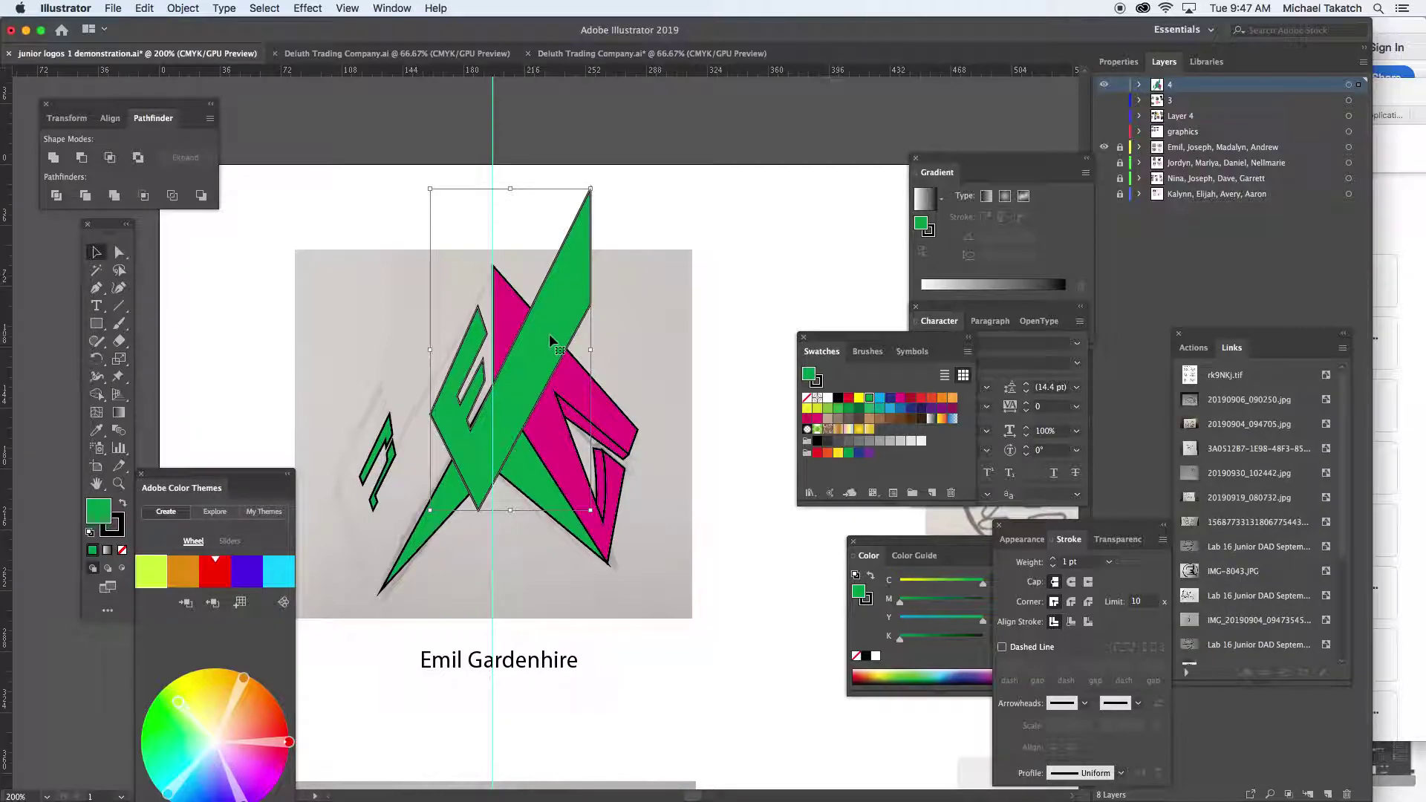
key(super+z)
click(527, 469)
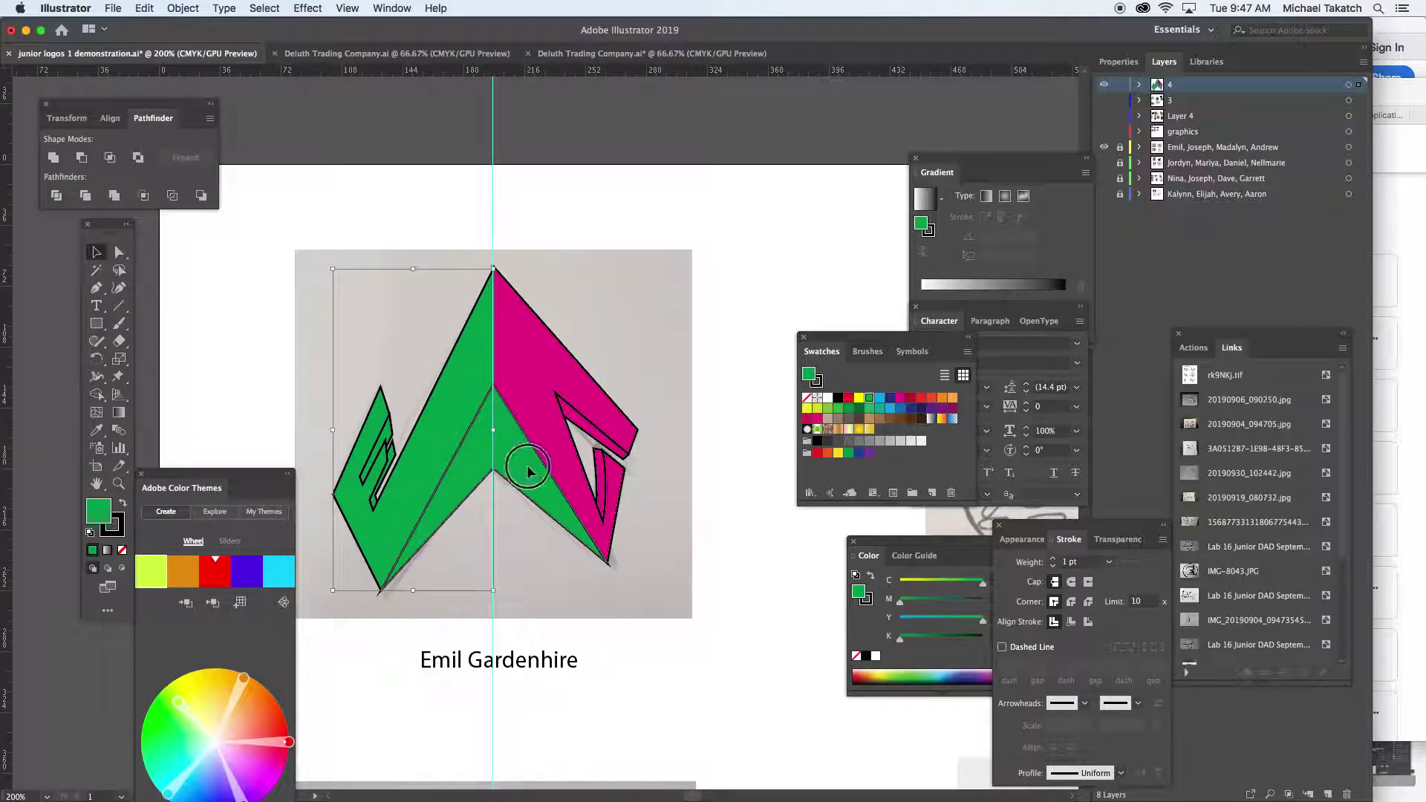
drag(528, 470, 535, 550)
drag(616, 483, 690, 524)
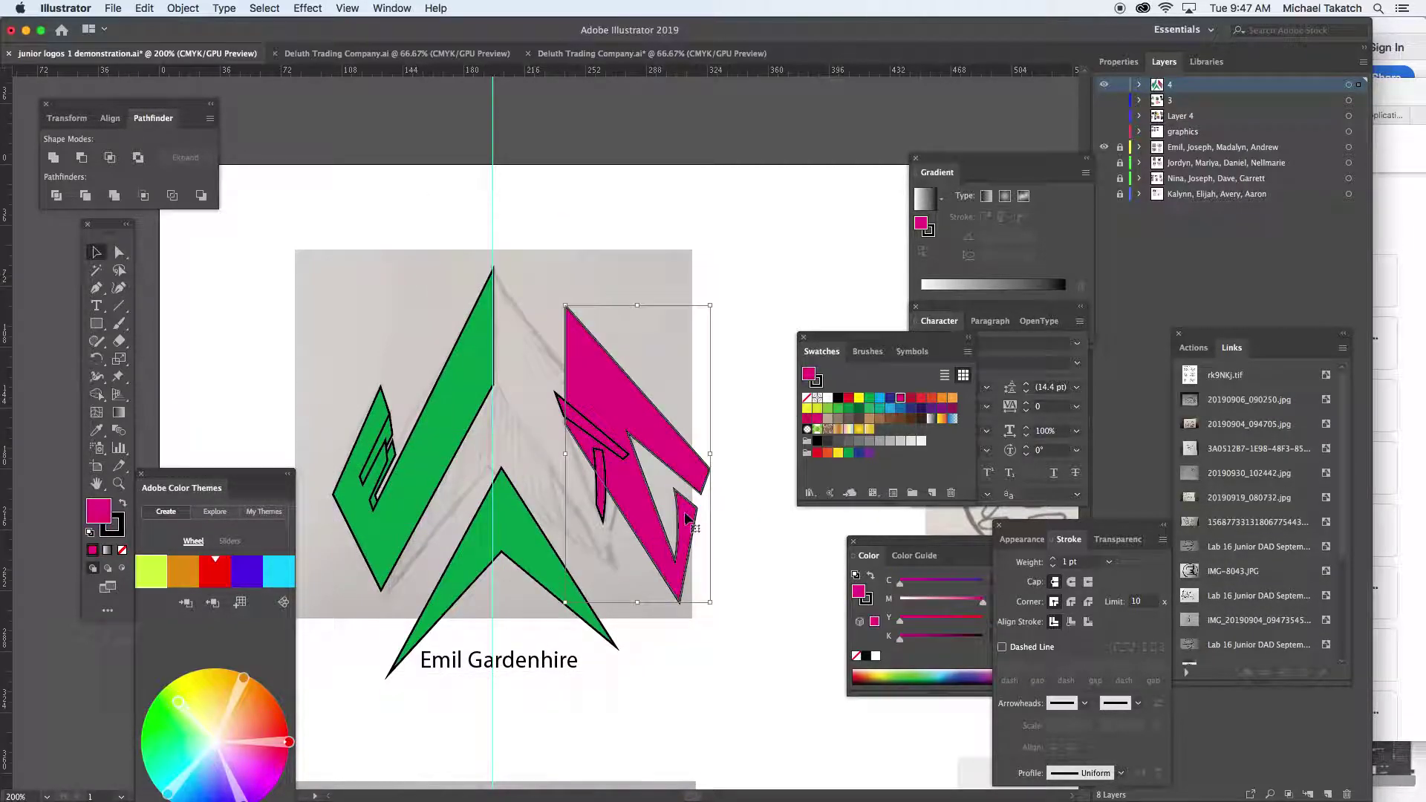
drag(462, 390, 460, 265)
key(super+z)
key(super+z)
key(super+z)
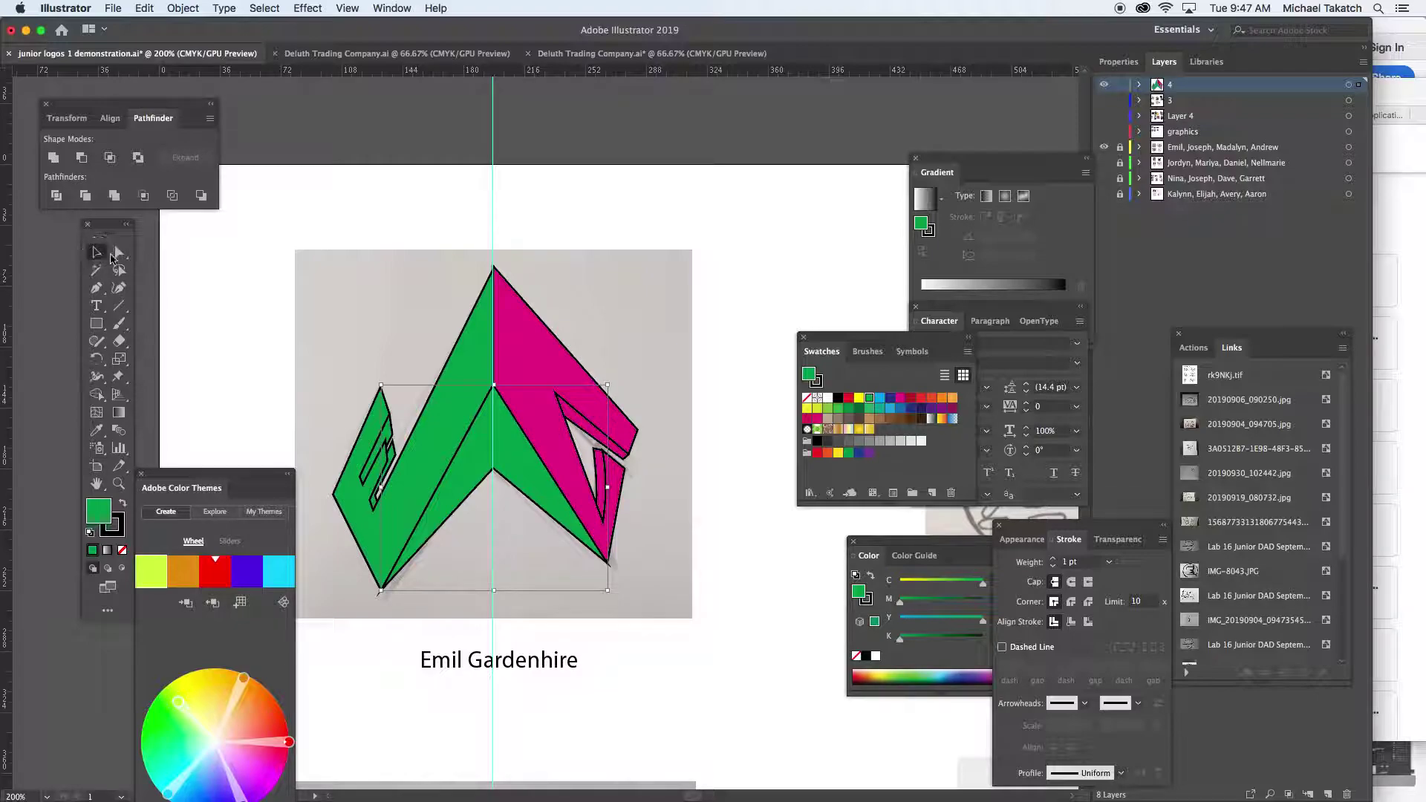
click(198, 266)
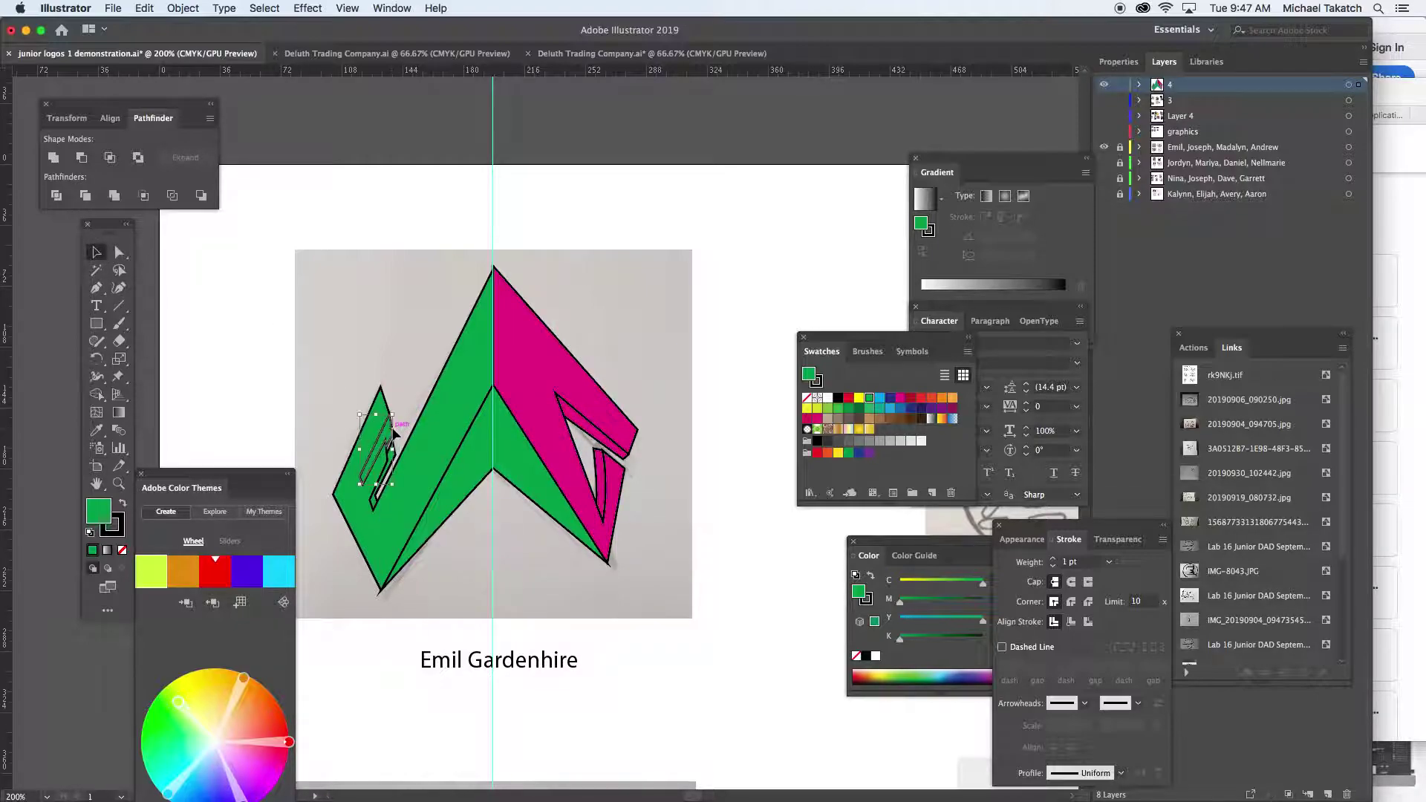
Colour two inner slivers red, the right half light blue and its sliver dark blue
click(847, 399)
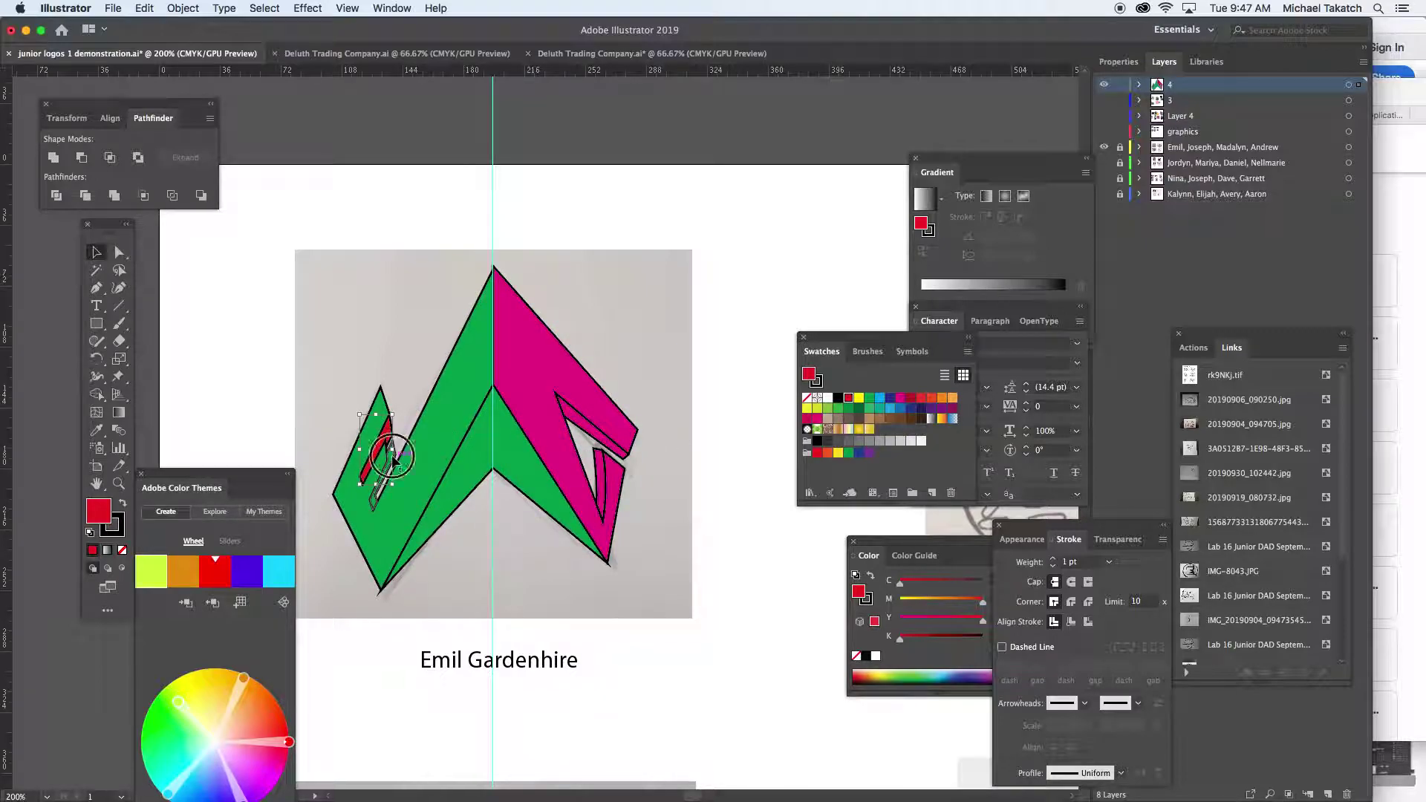
click(381, 490)
click(847, 401)
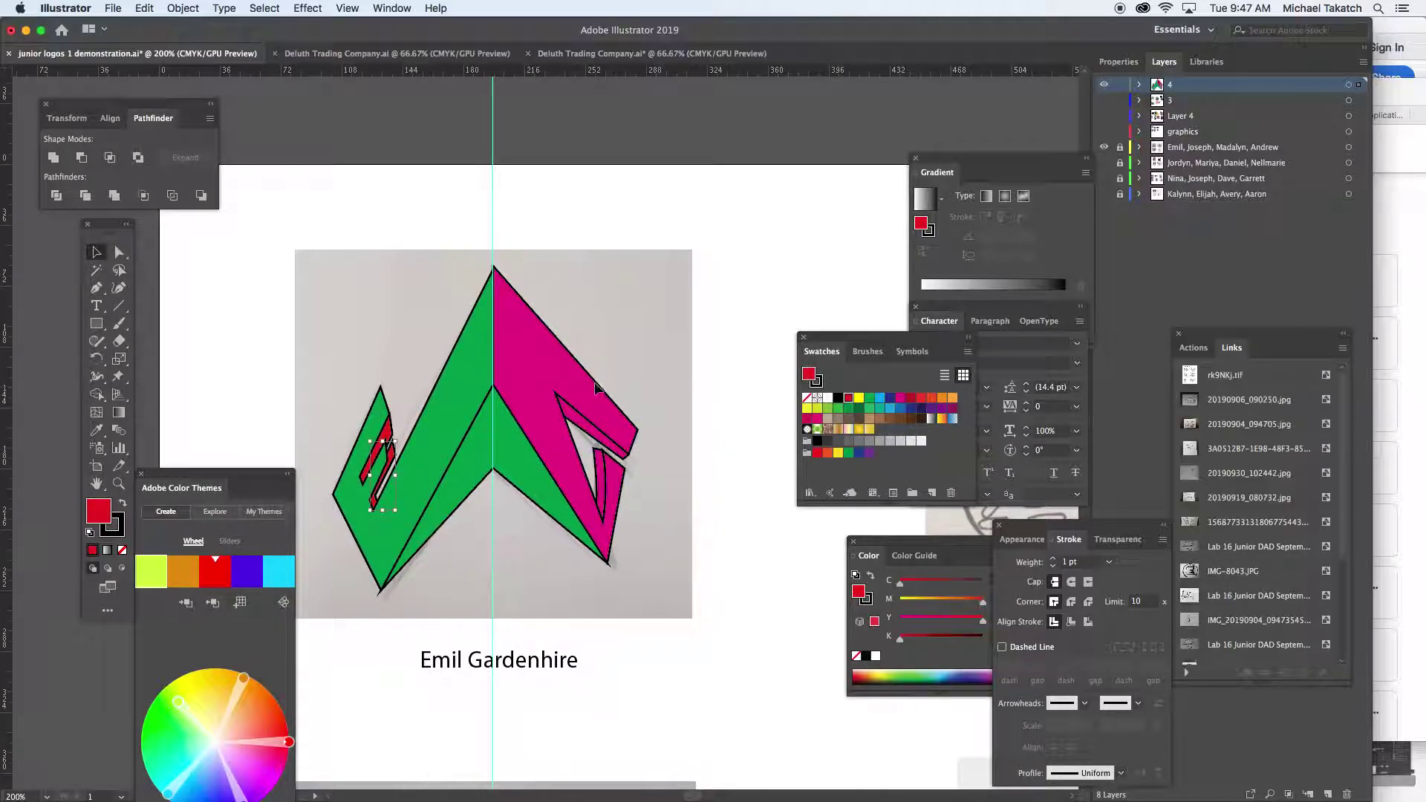
click(572, 382)
click(884, 402)
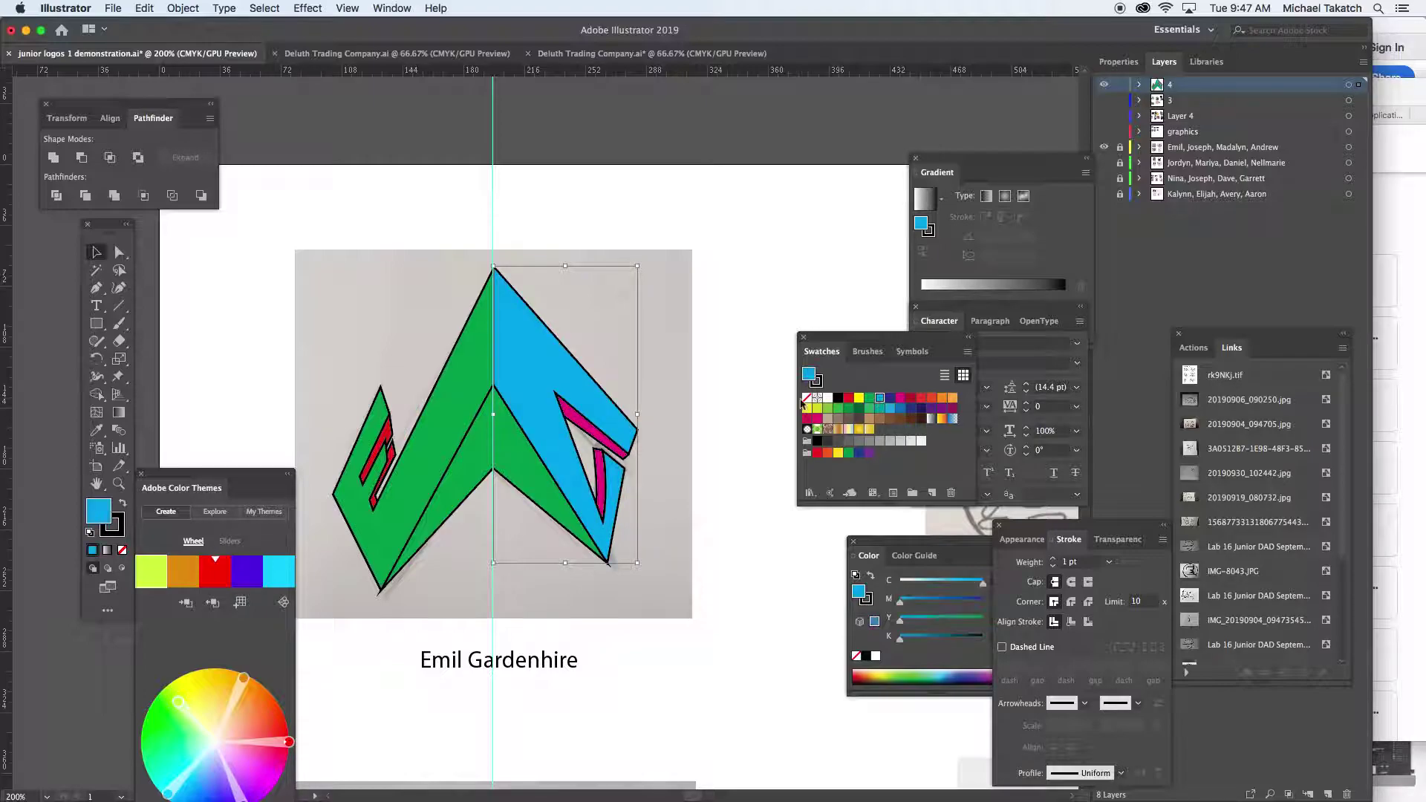
click(591, 426)
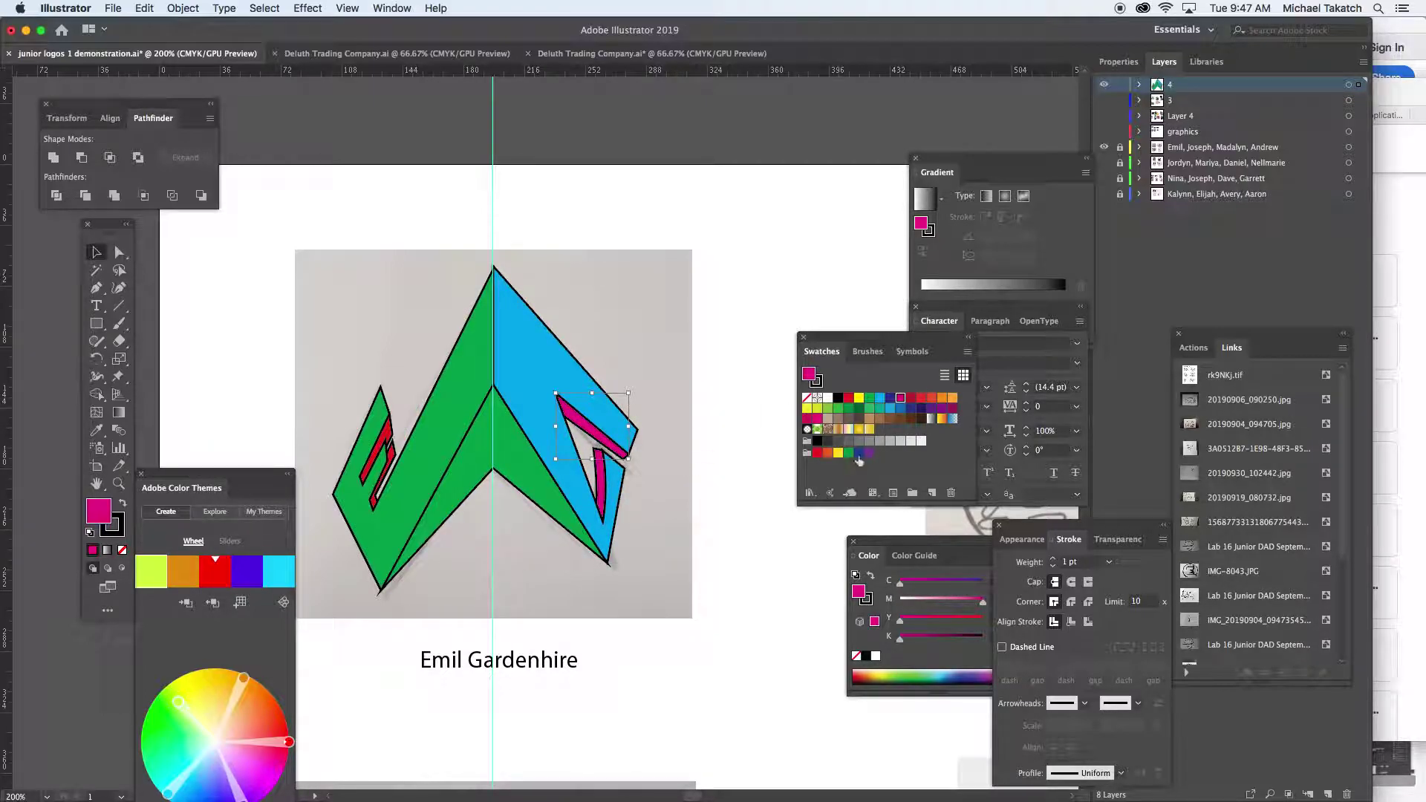
click(860, 454)
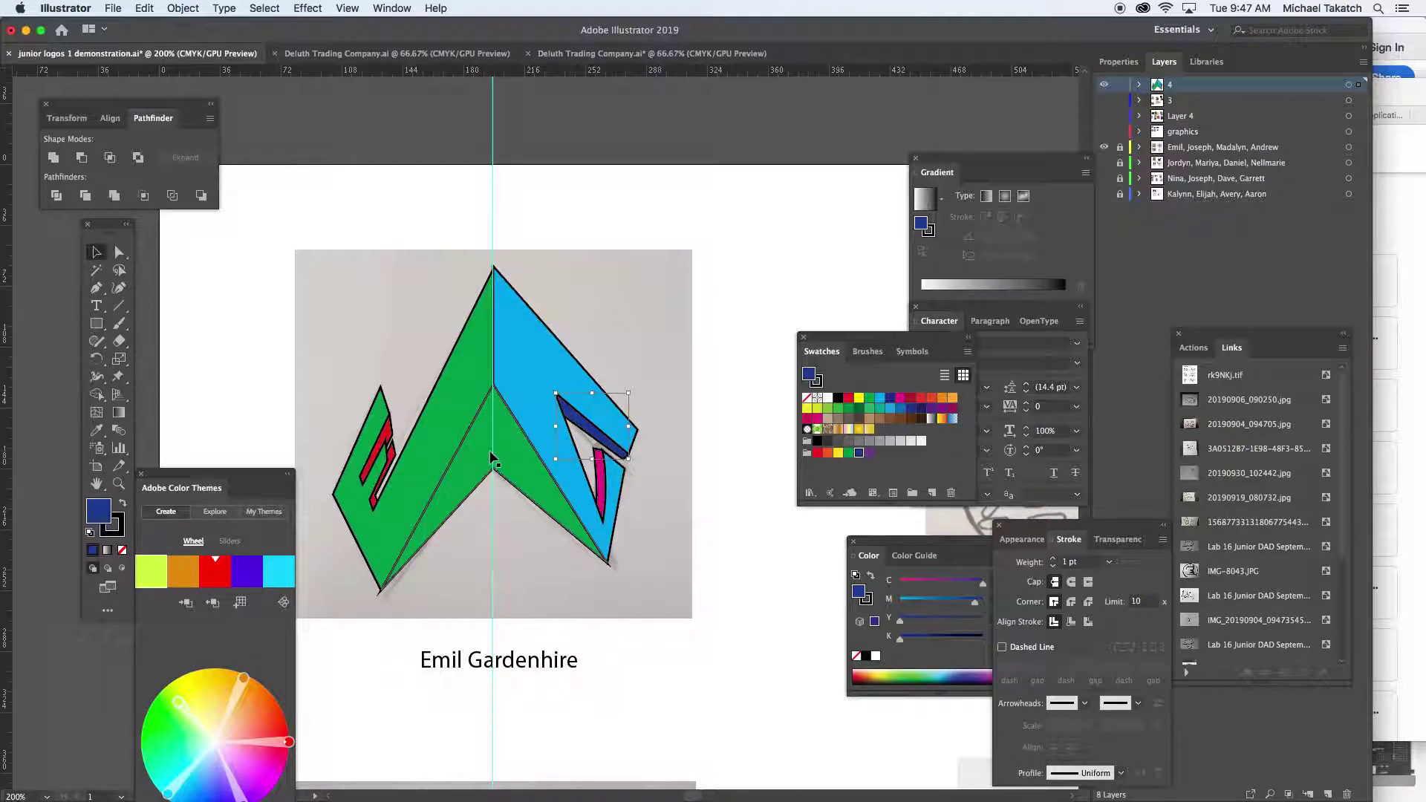
Fill the centre V red, then select the light-blue right half and move the gradient panel closer
click(526, 452)
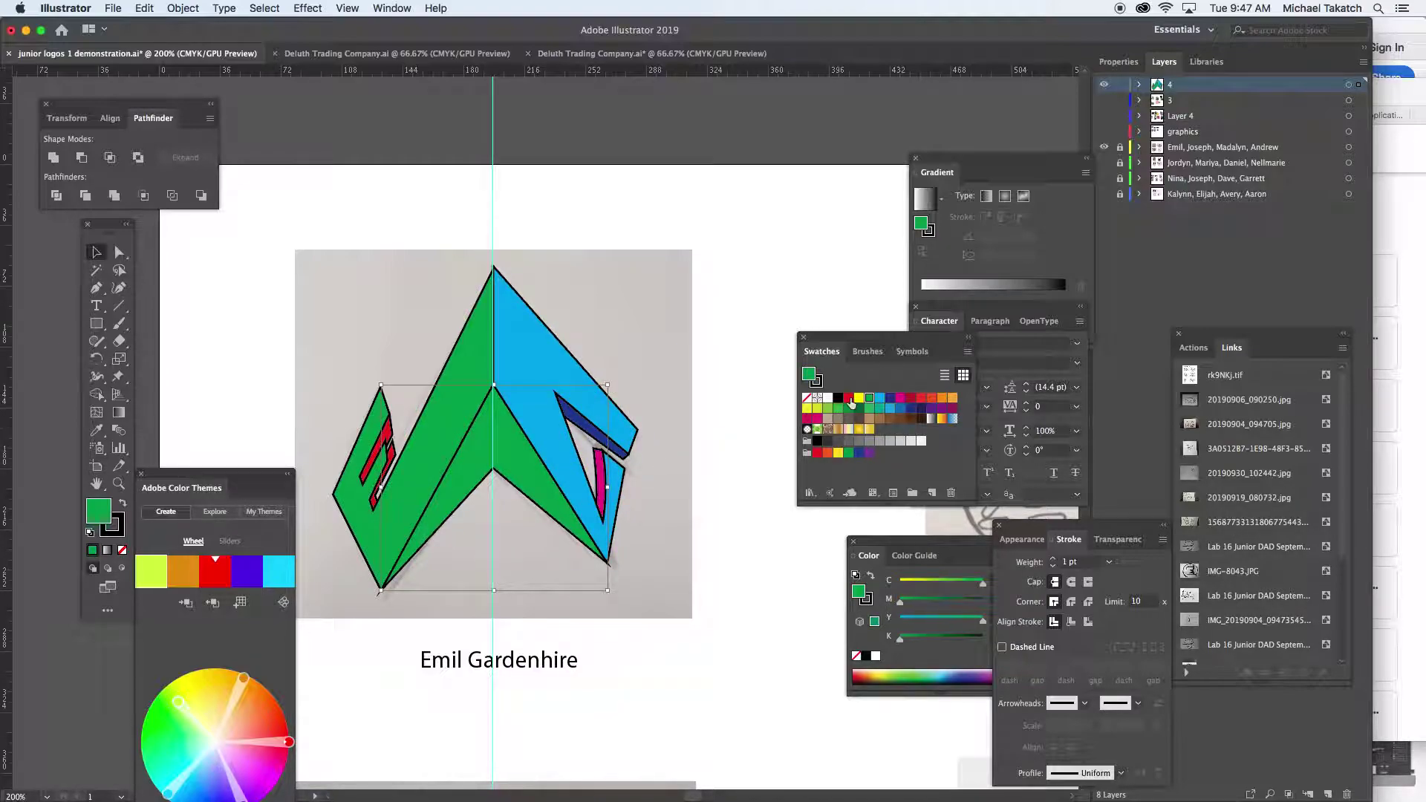
click(849, 399)
click(623, 332)
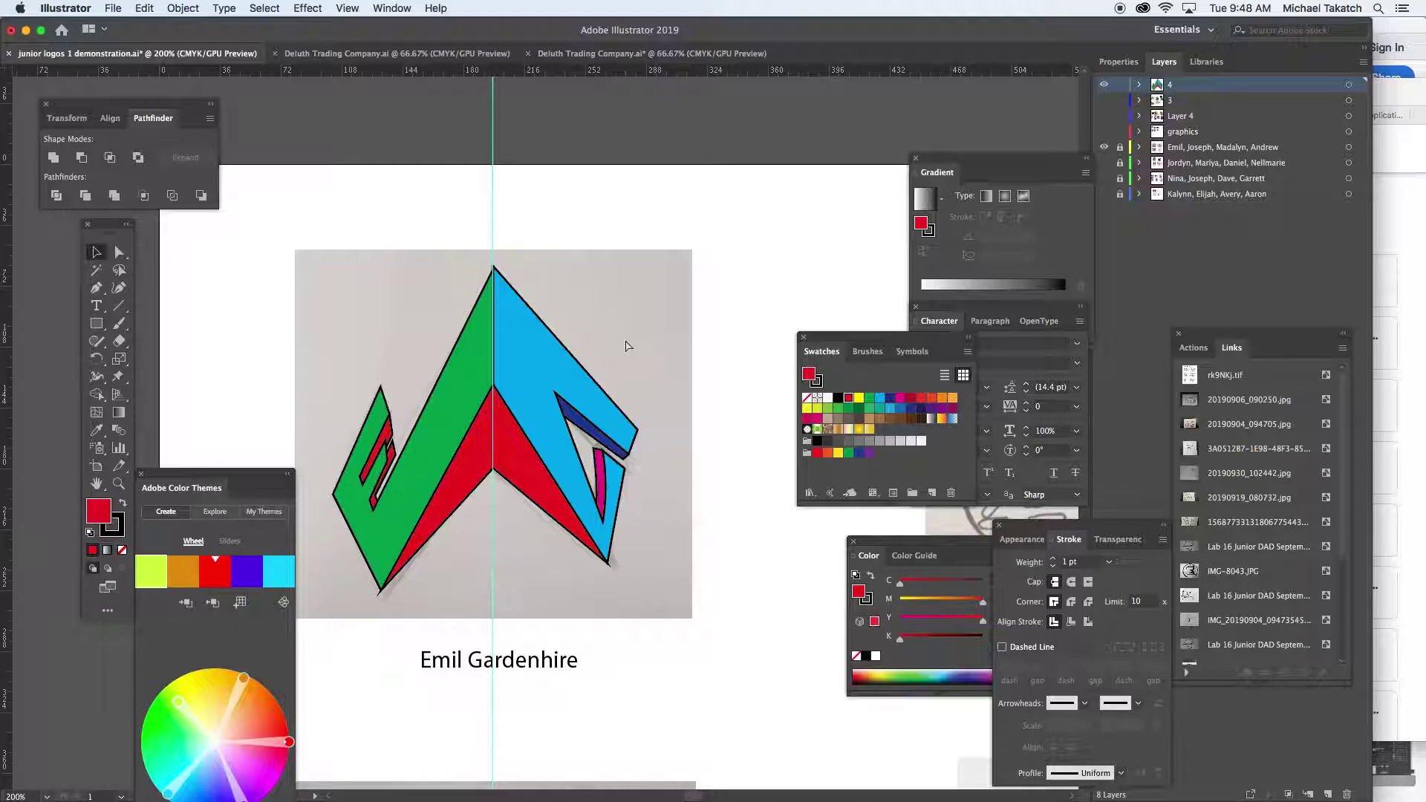
key(super+equal)
key(super+equal)
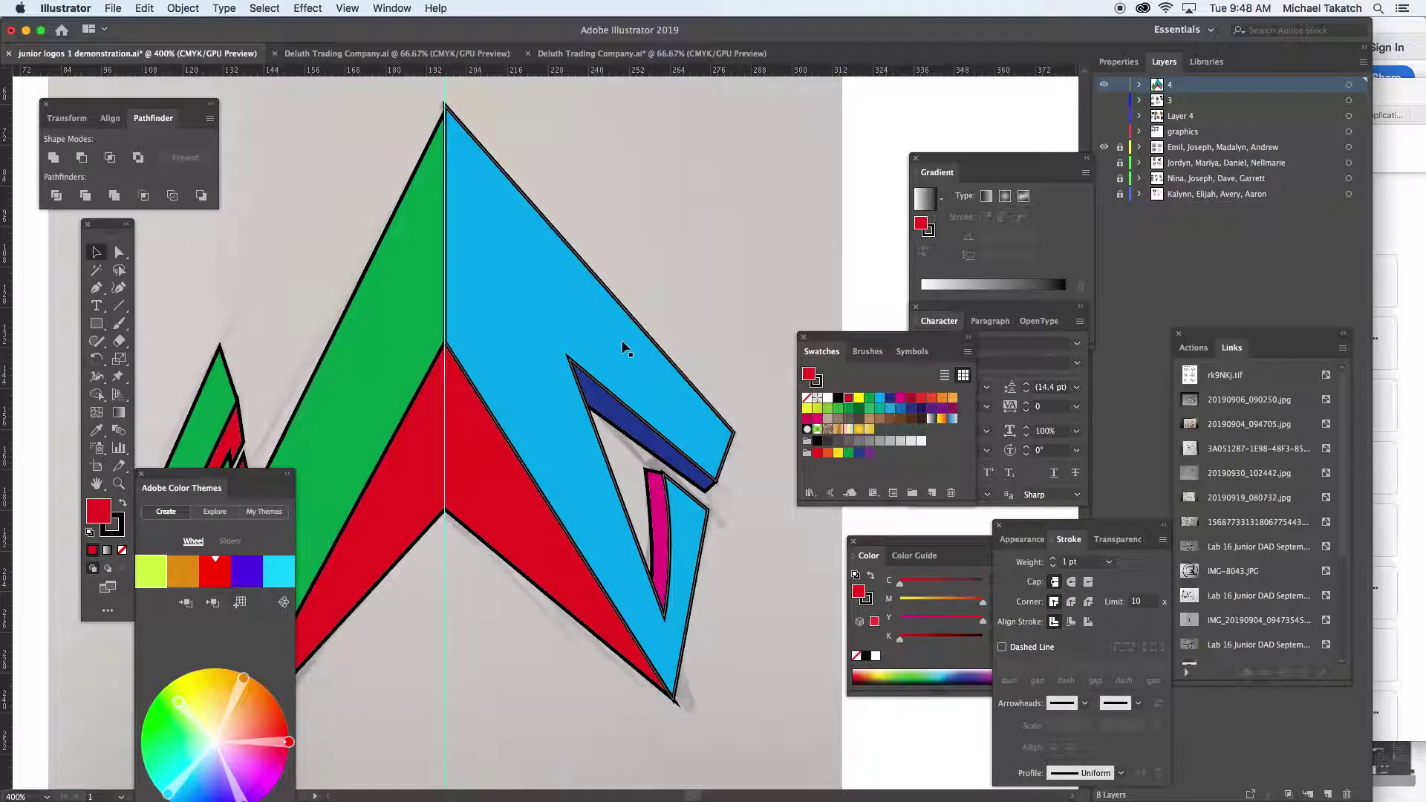
click(564, 305)
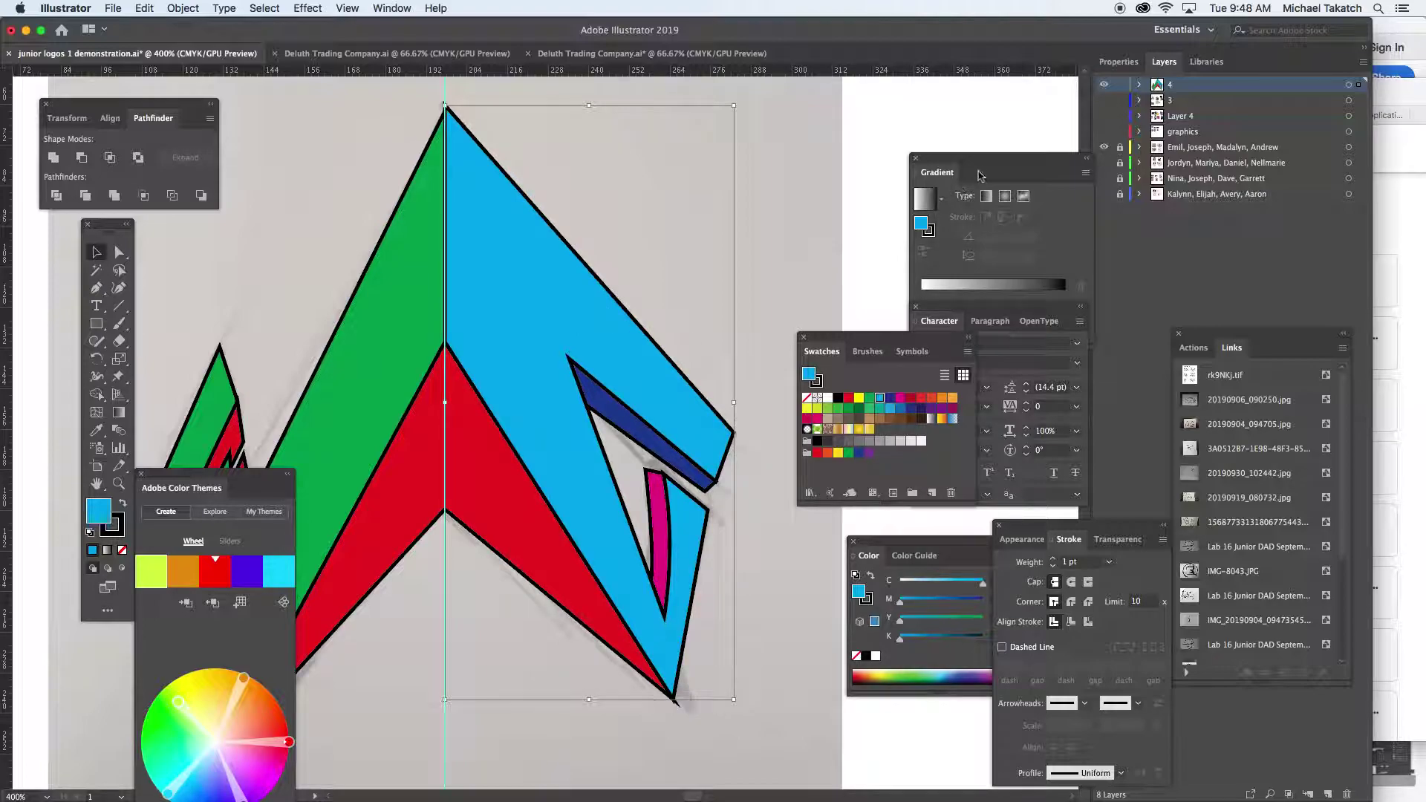
drag(980, 174, 856, 125)
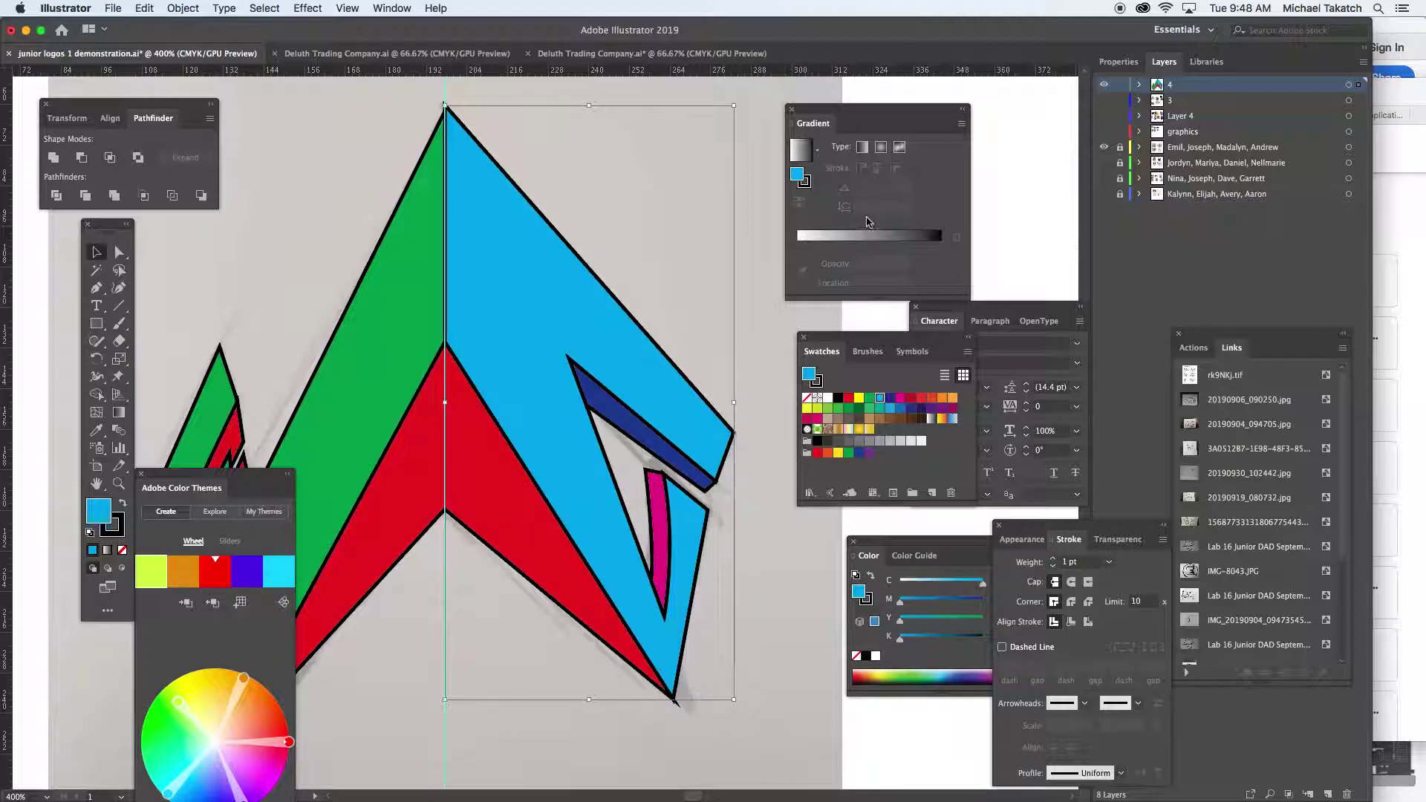
Give the right half a light yellow radial gradient and open the swatch libraries list
click(864, 243)
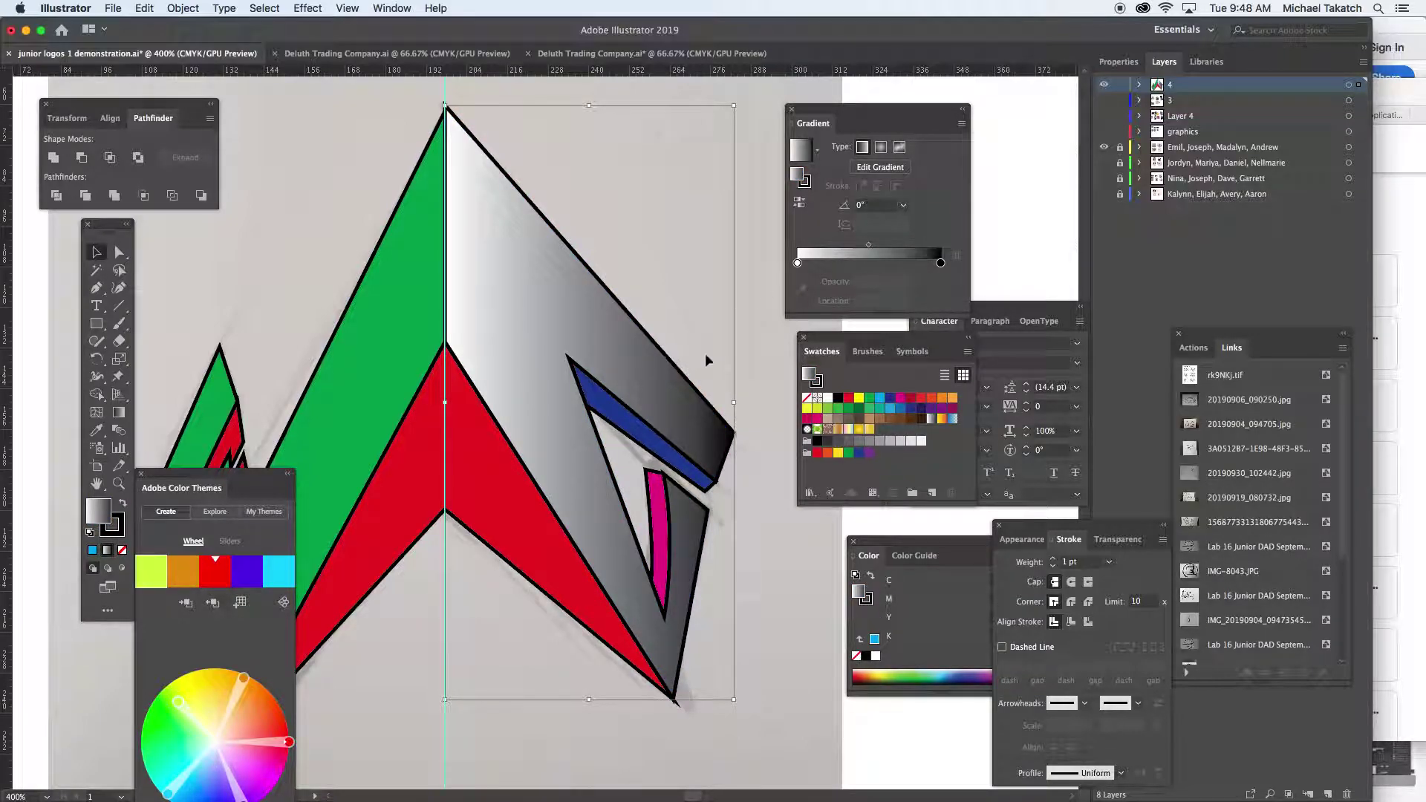
click(848, 430)
click(839, 430)
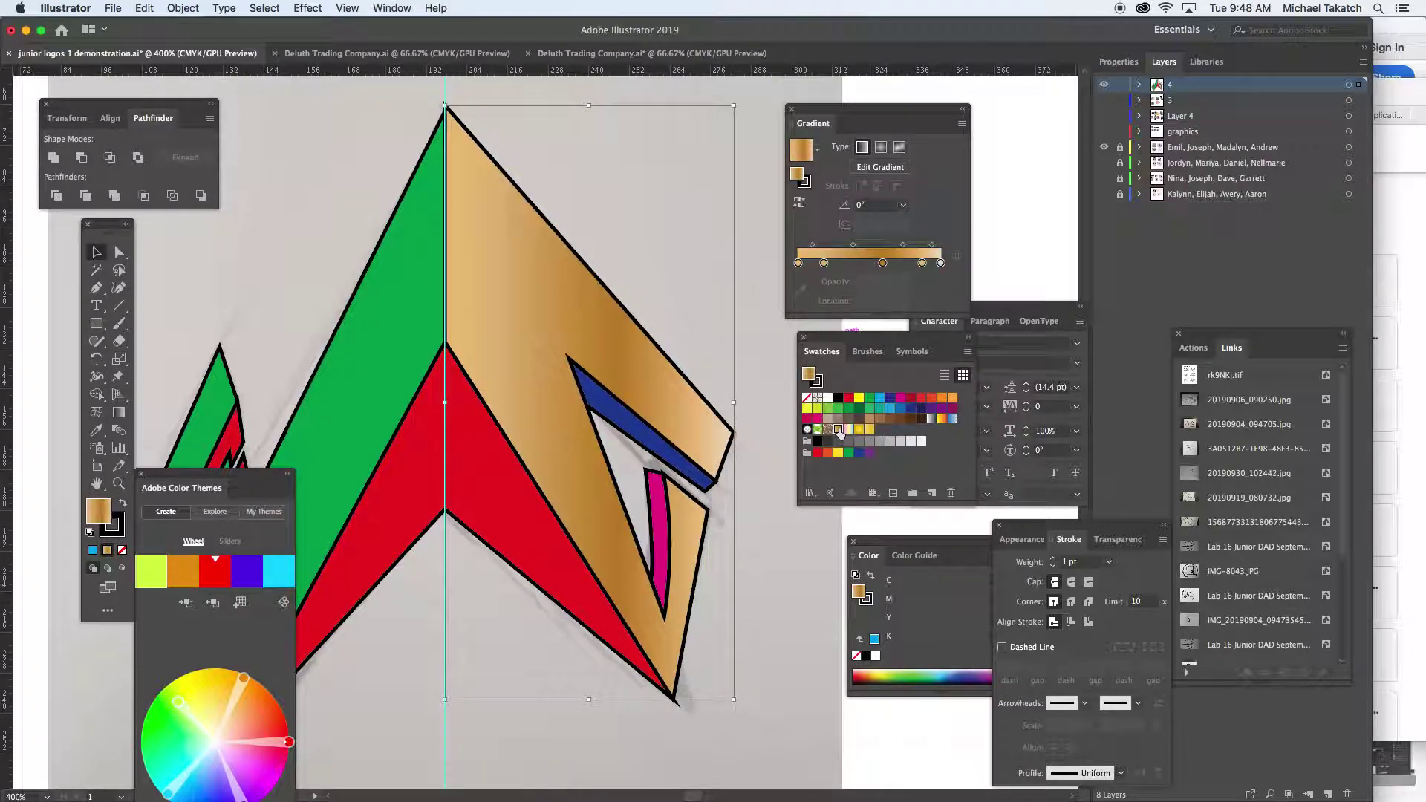
click(867, 431)
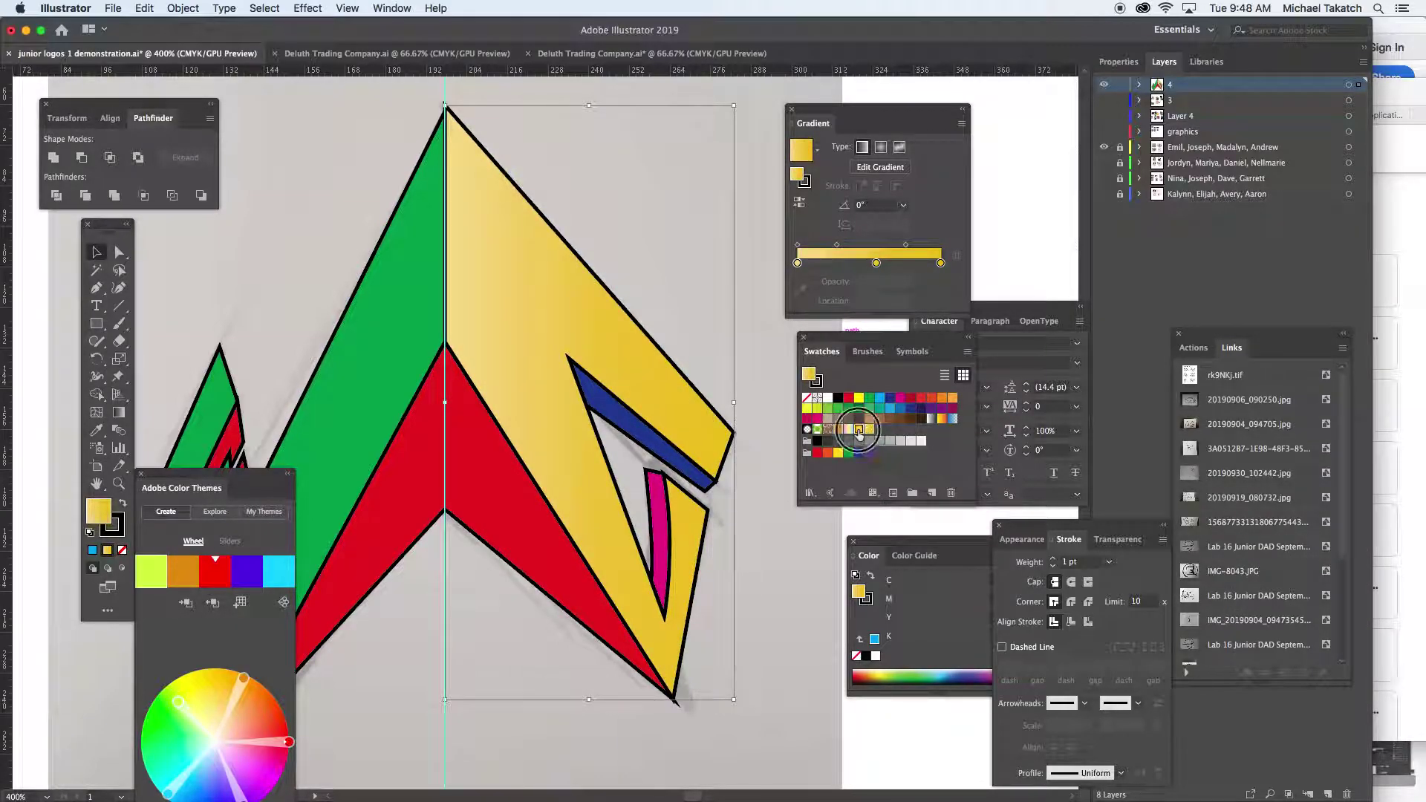
click(860, 430)
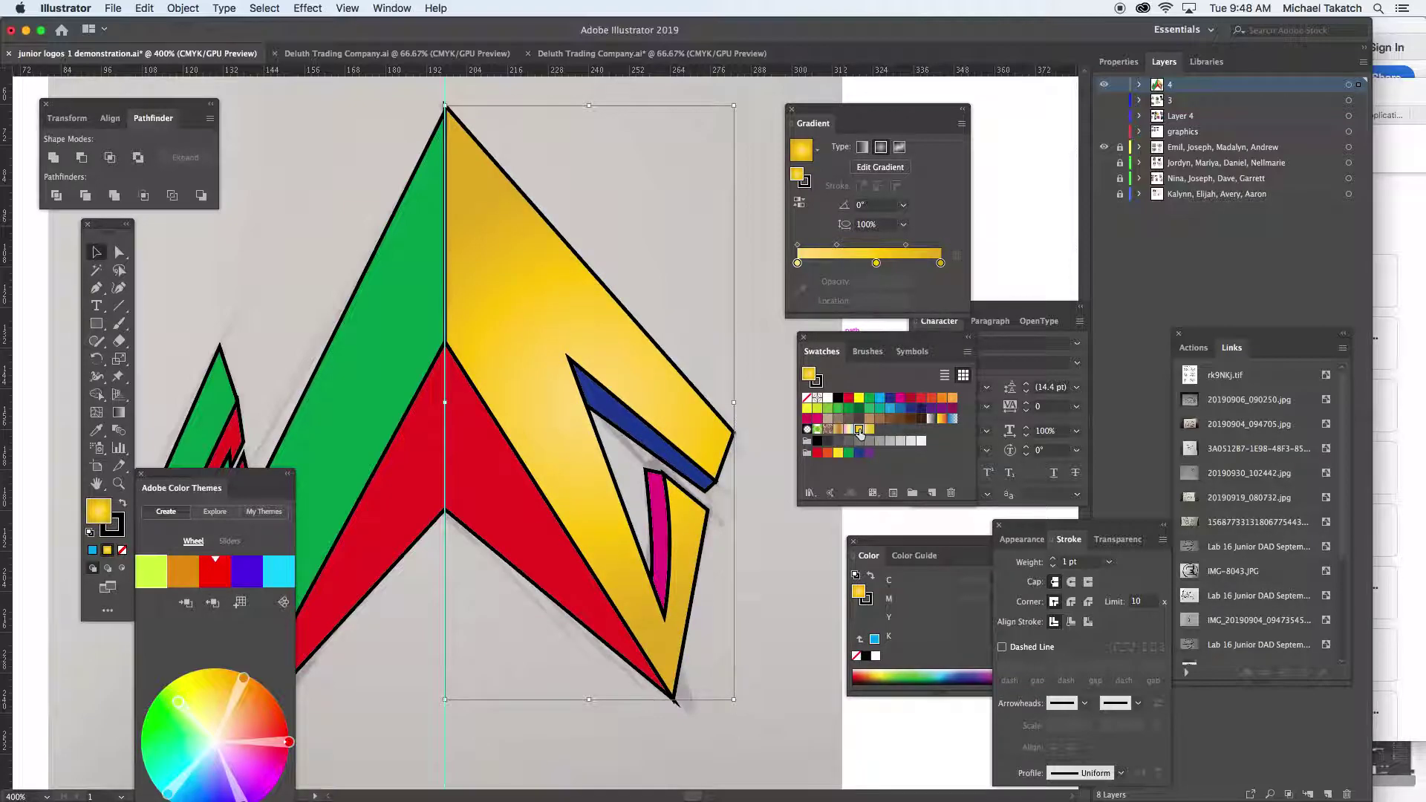
click(811, 493)
mouse_move(833, 580)
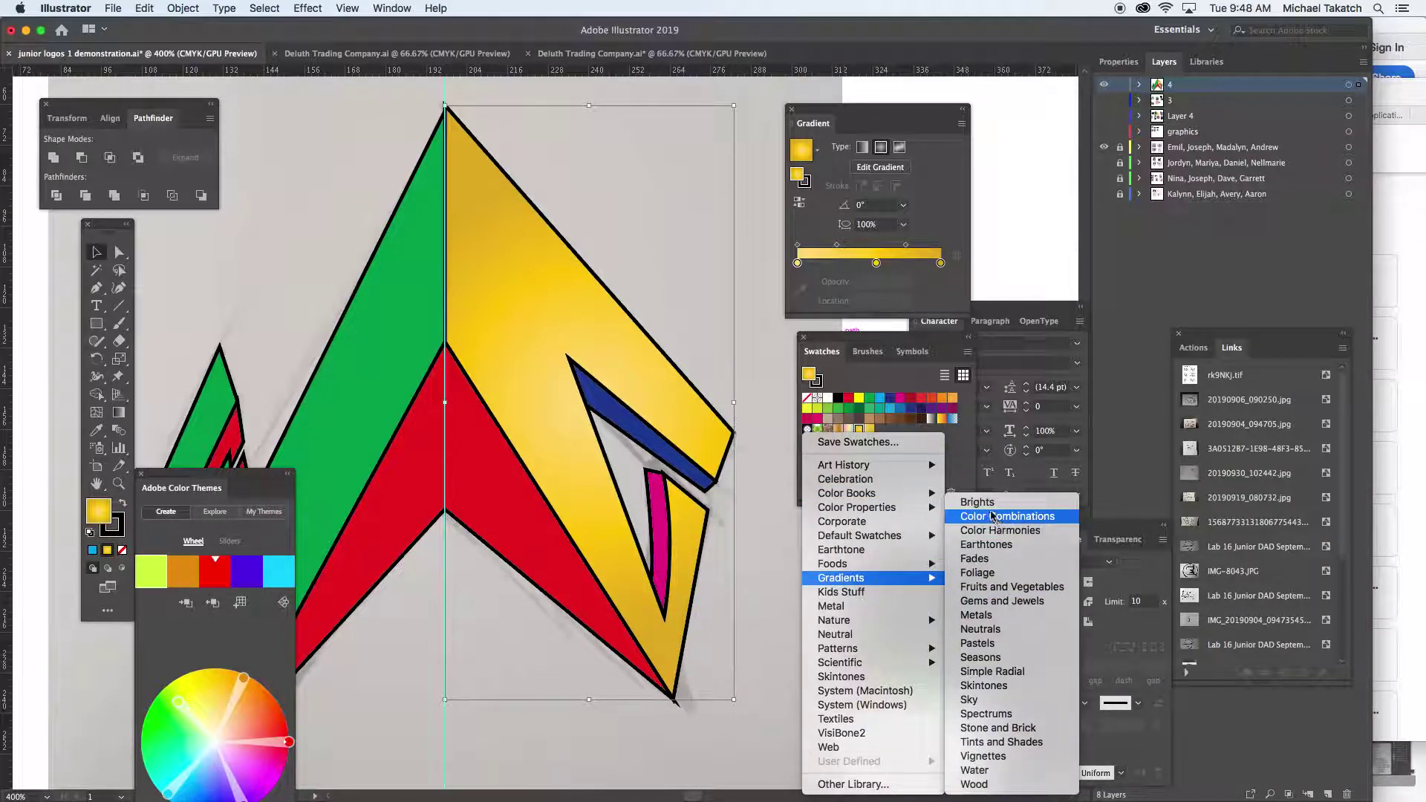
Fill the right half with a lighter orange-brown gradient from the Earthtones library
click(988, 517)
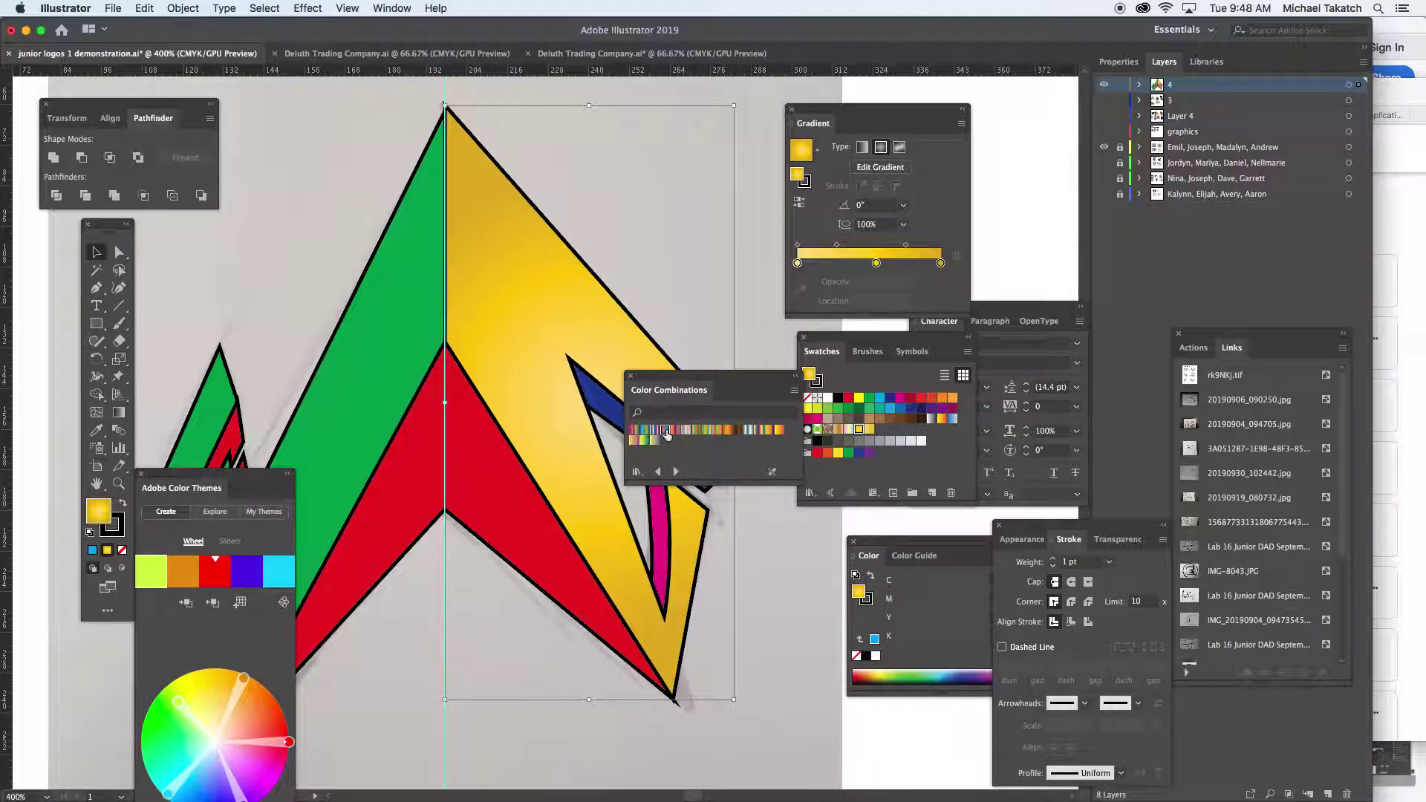
click(665, 430)
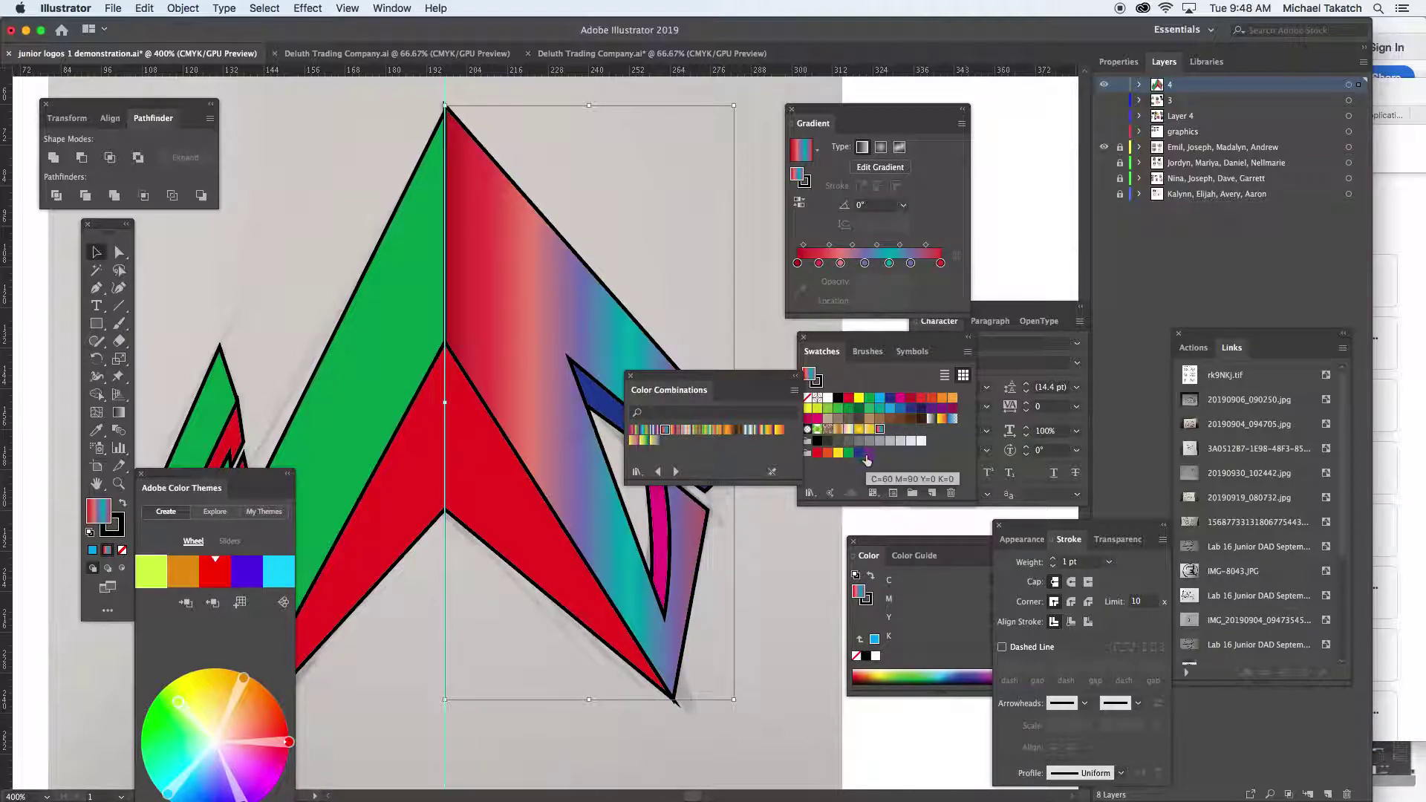
click(767, 431)
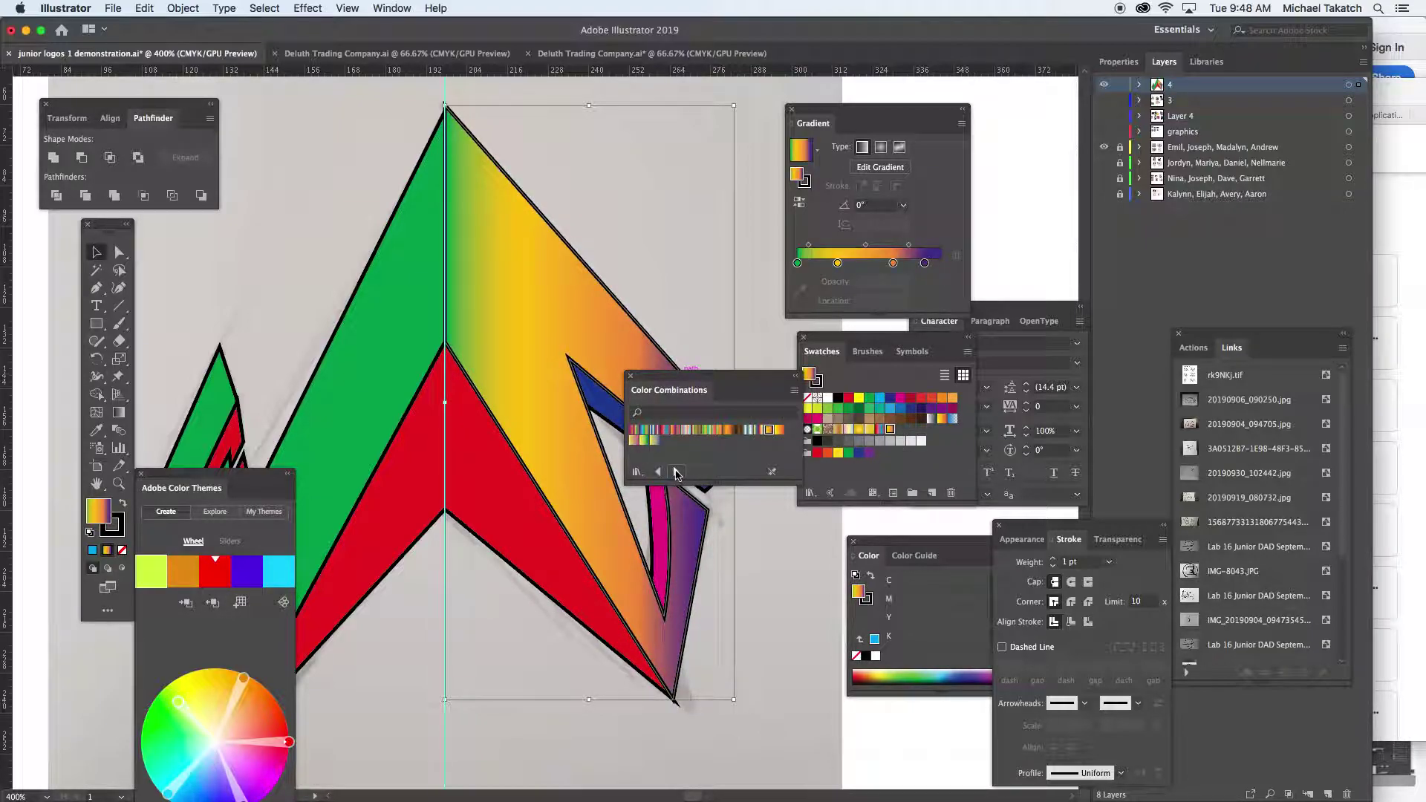
click(677, 473)
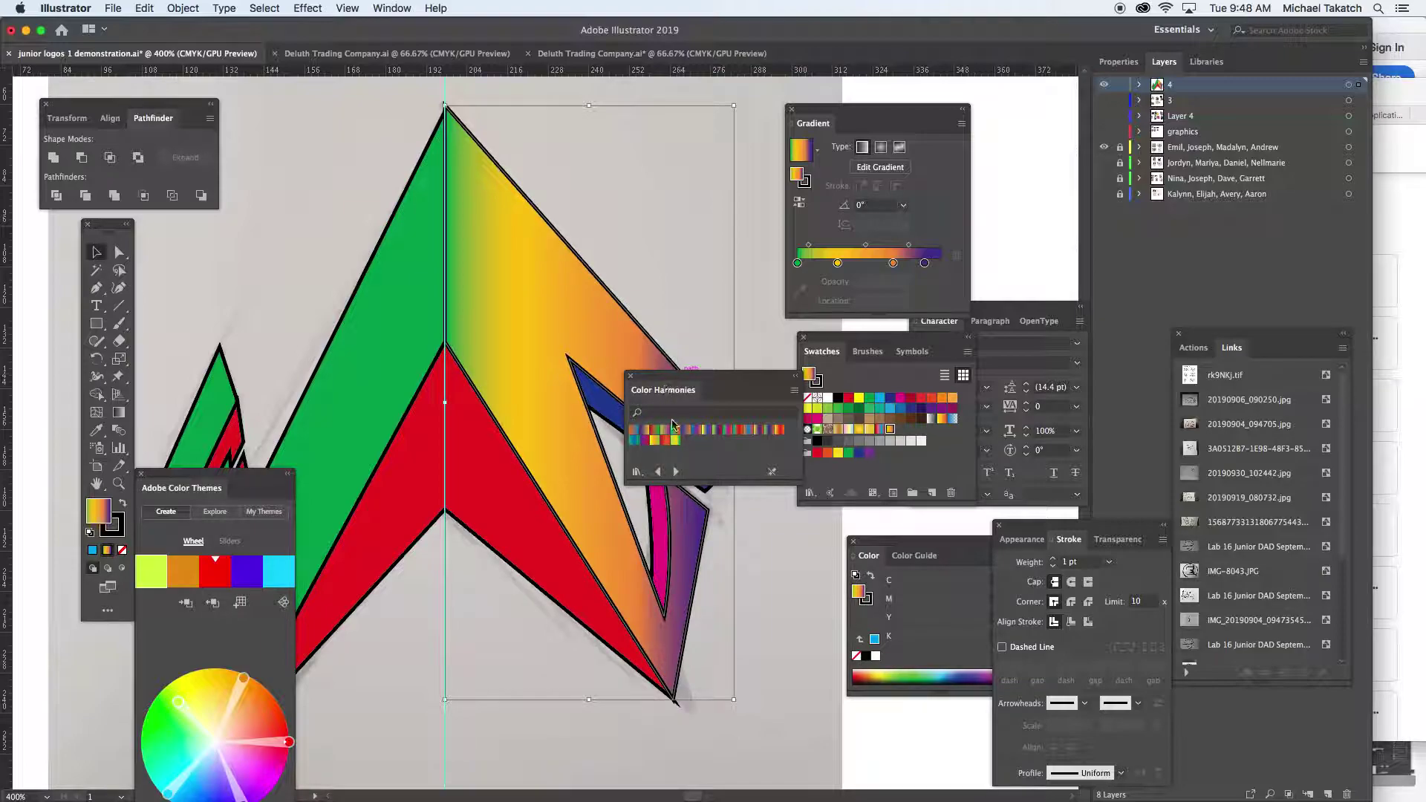
click(676, 471)
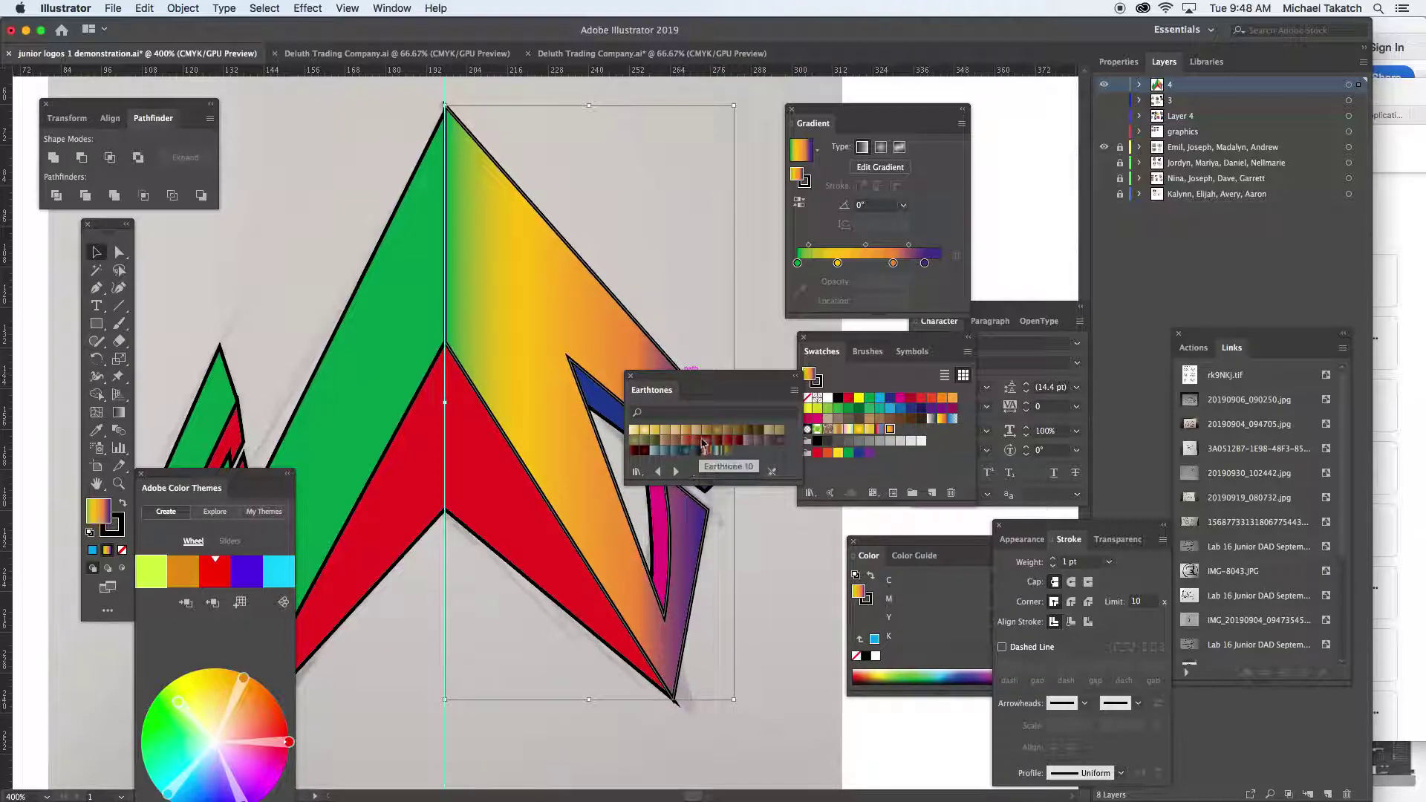
click(696, 440)
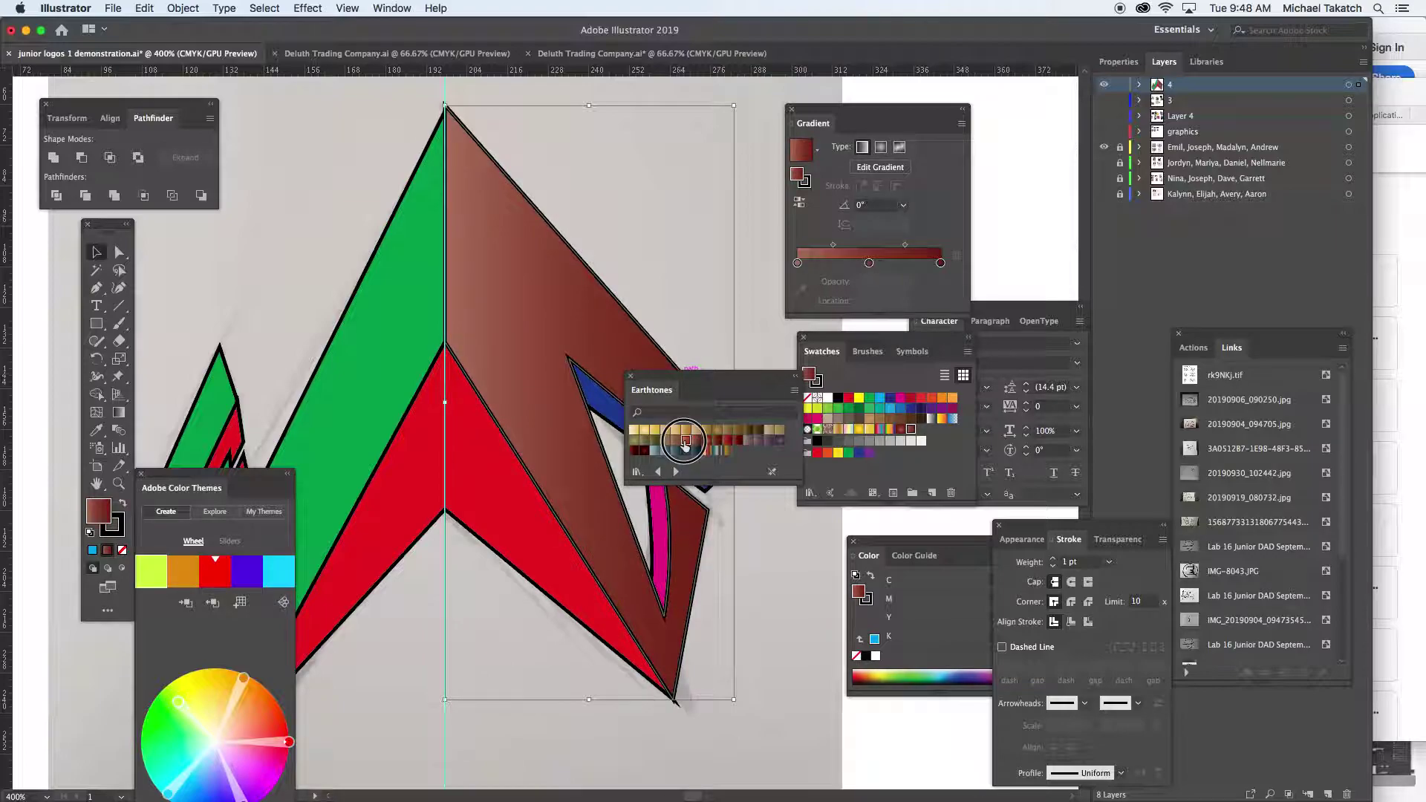
click(685, 441)
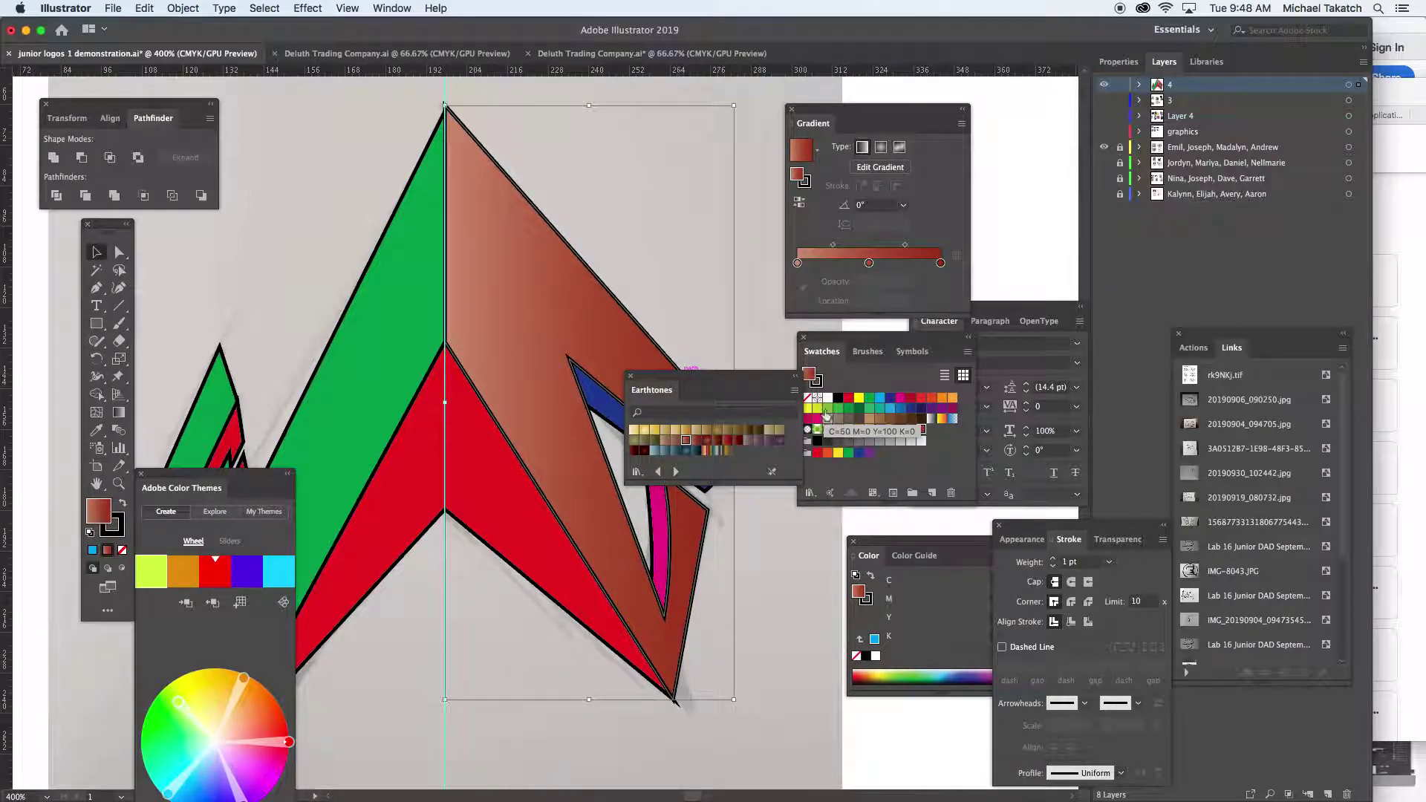
Fill the left half with a yellow gradient and the centre shape with a multicolour gradient
click(368, 343)
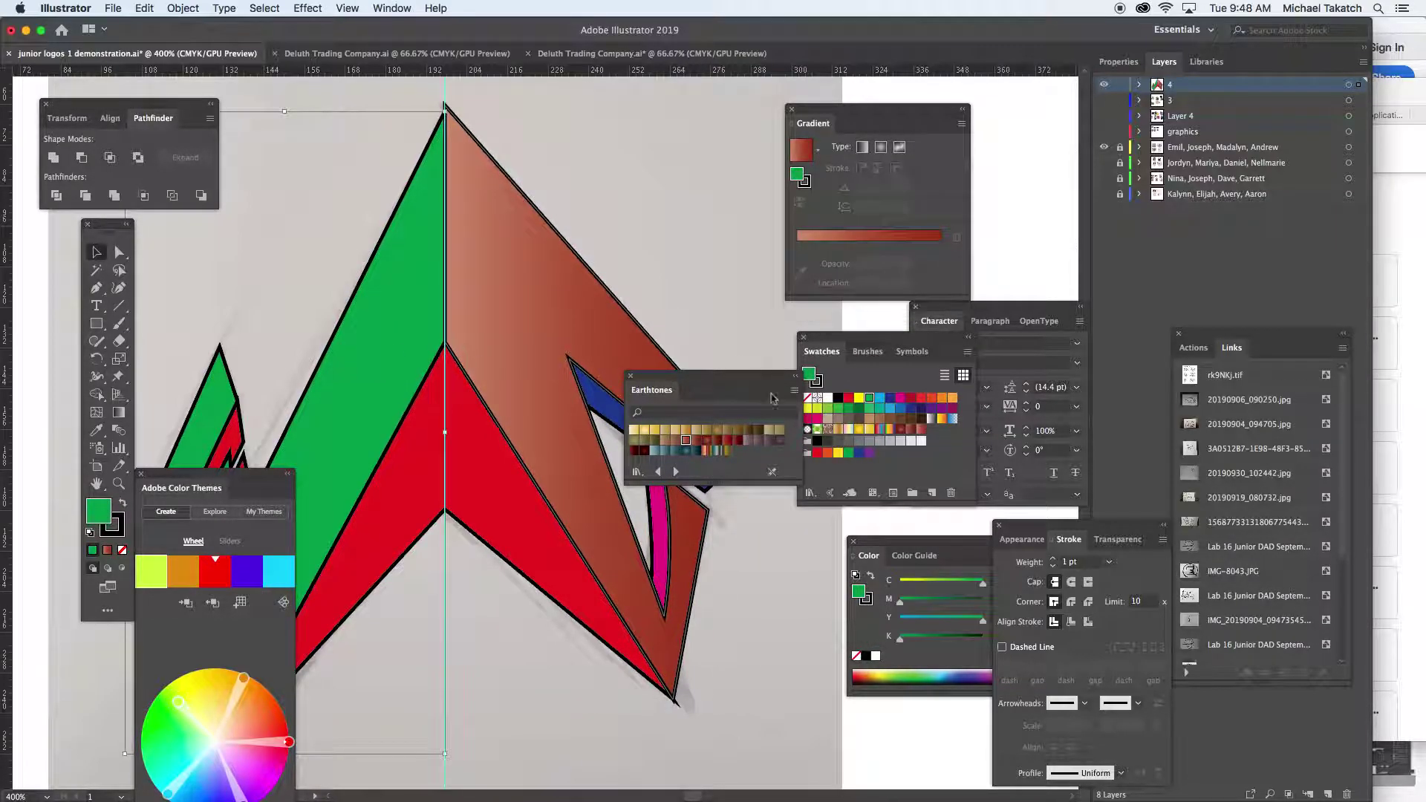
click(857, 429)
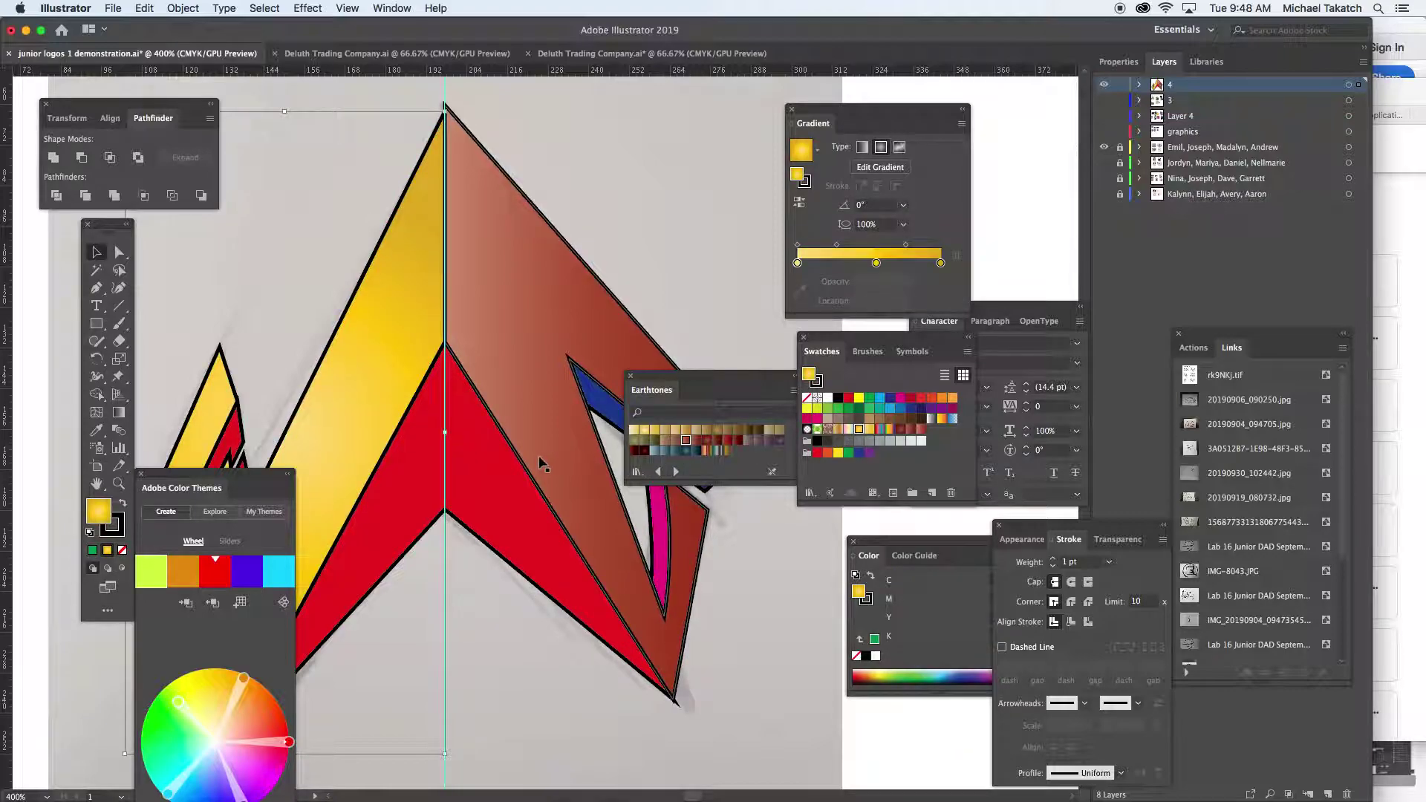
click(546, 468)
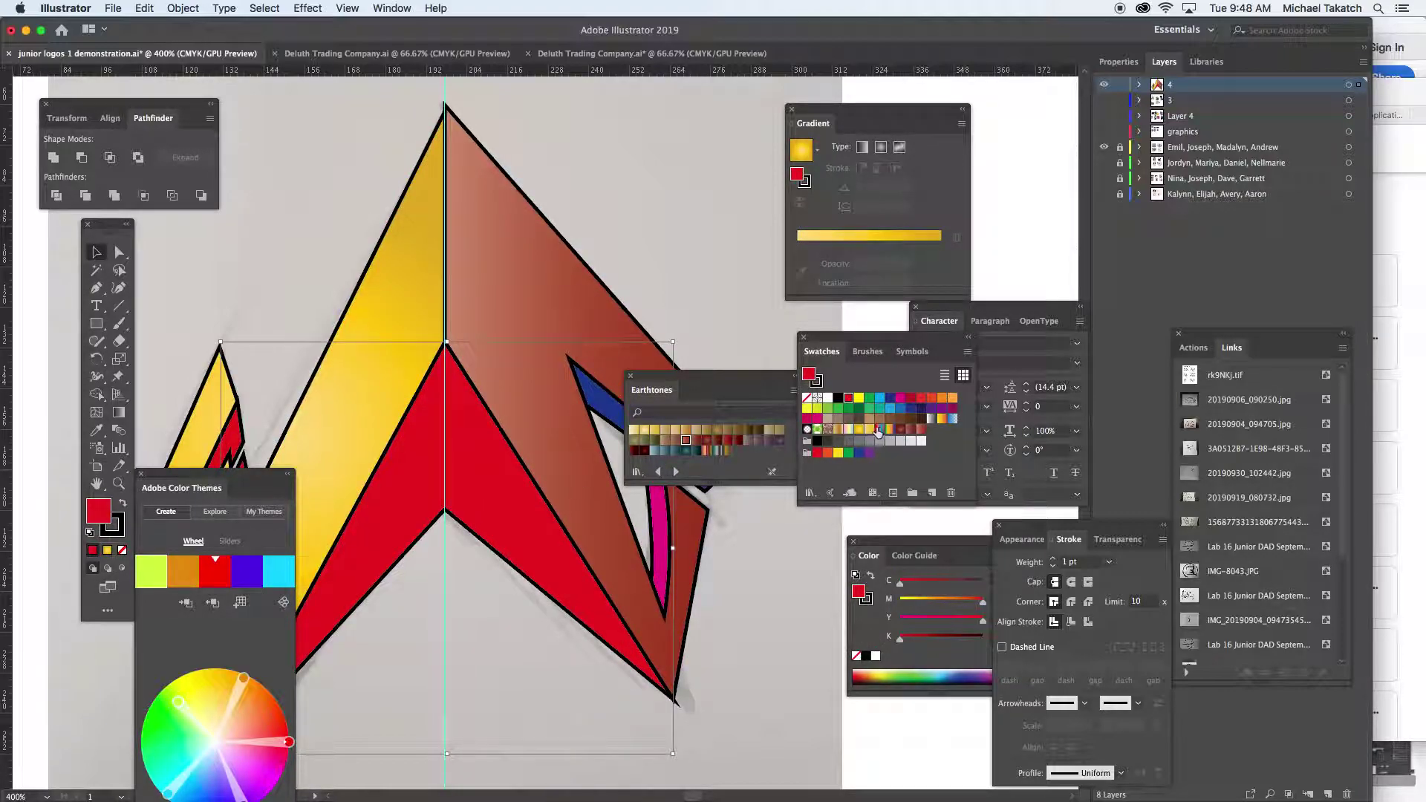
click(879, 430)
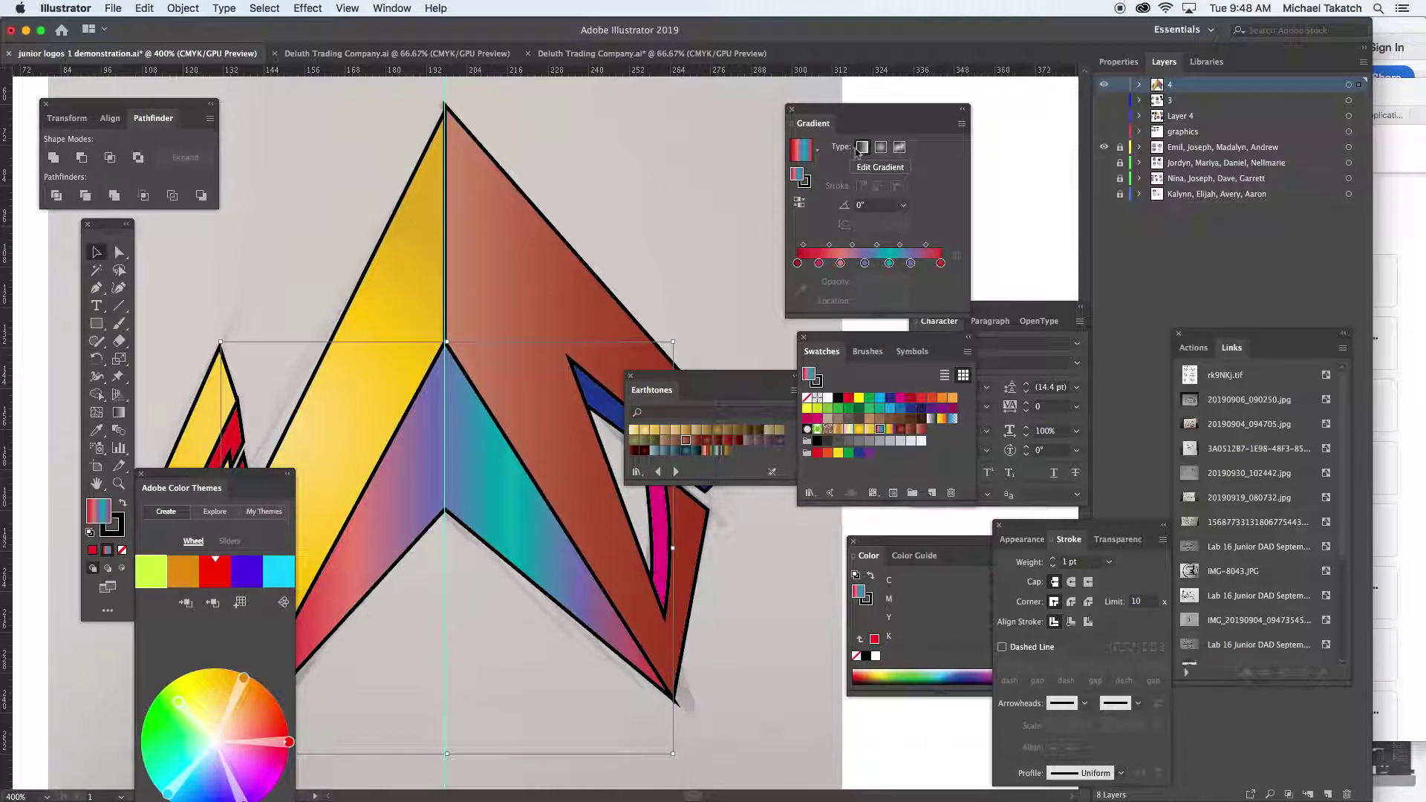
click(130, 419)
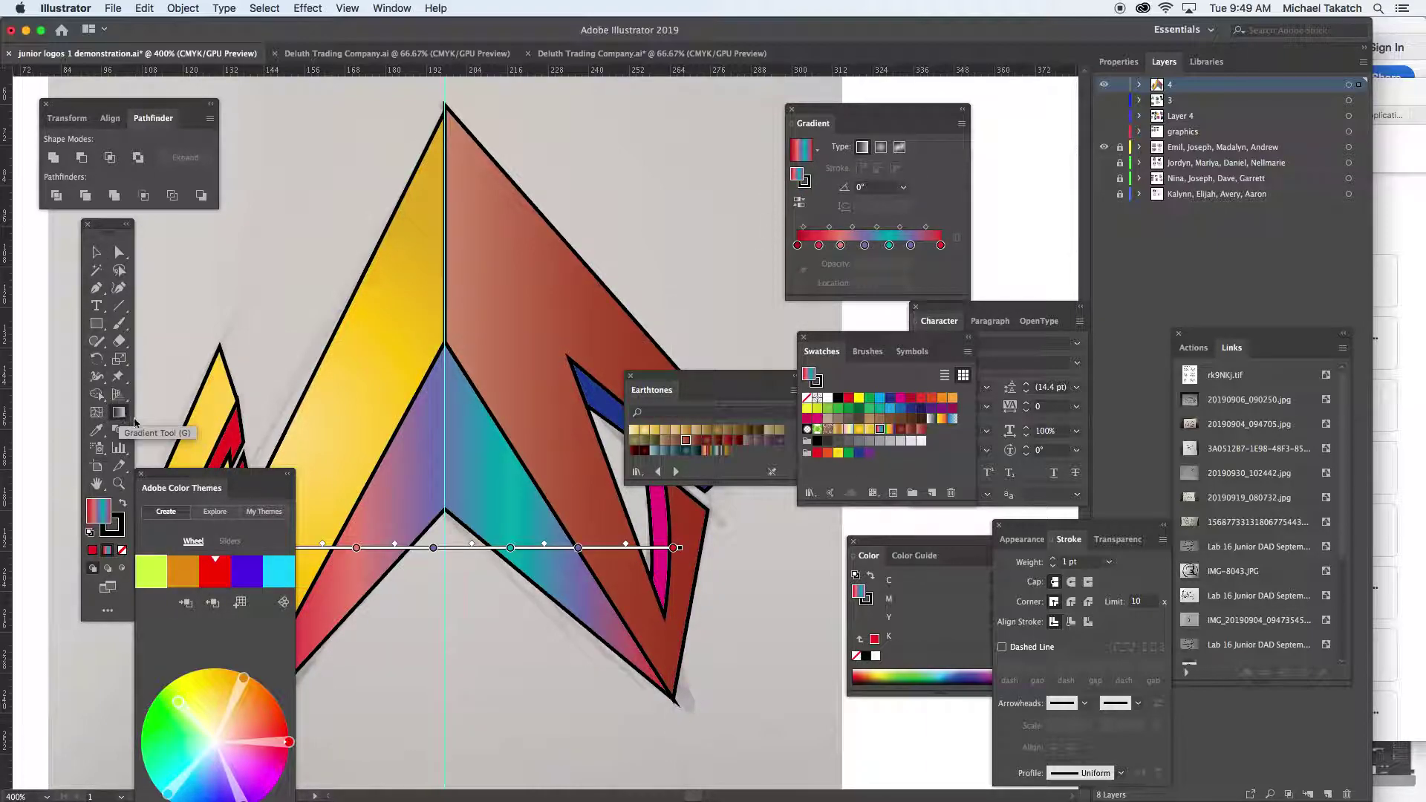
Adjust the centre gradient's start point and narrow its band across the piece
drag(451, 481, 494, 261)
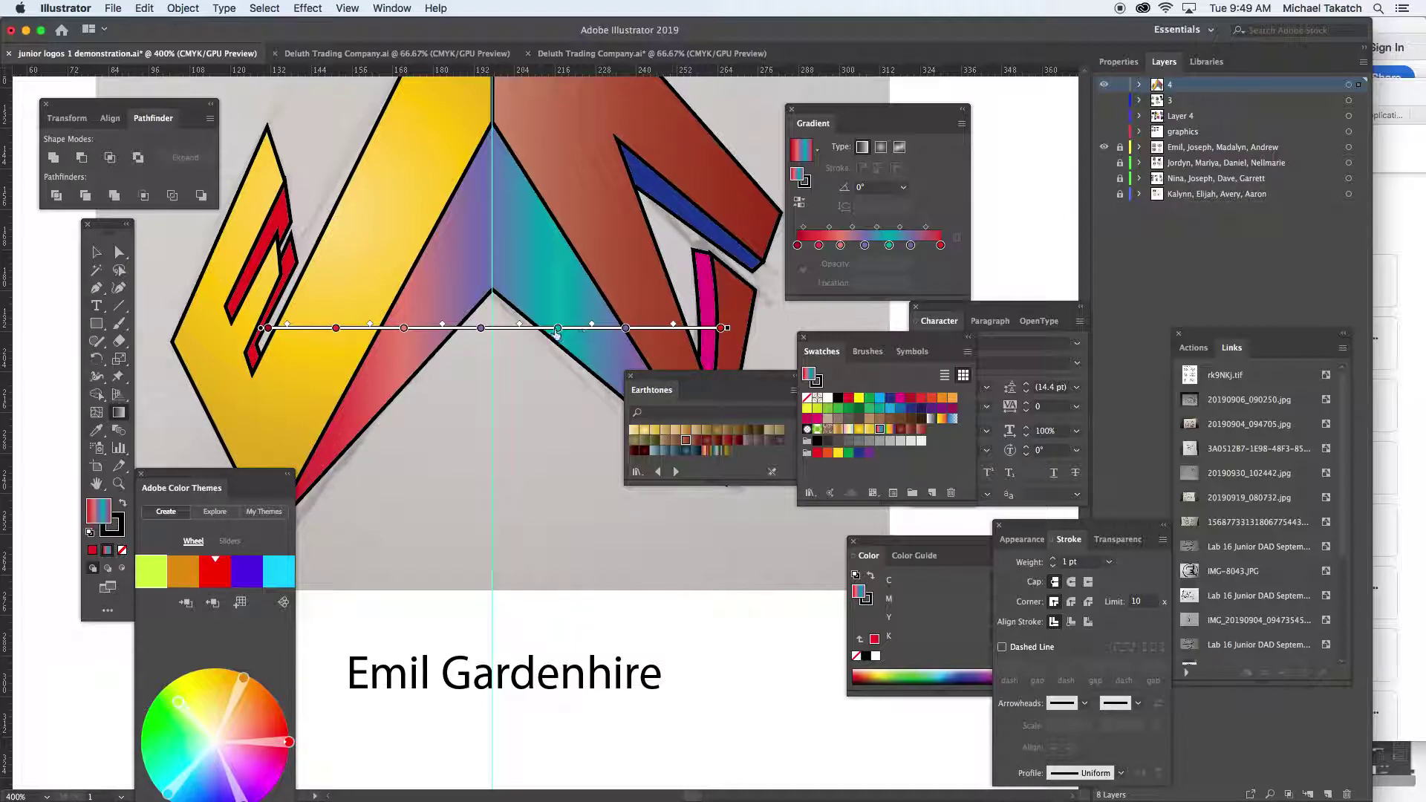
mouse_move(263, 329)
mouse_down()
mouse_move(407, 314)
mouse_move(408, 286)
mouse_move(199, 286)
mouse_up()
key(cmd+z)
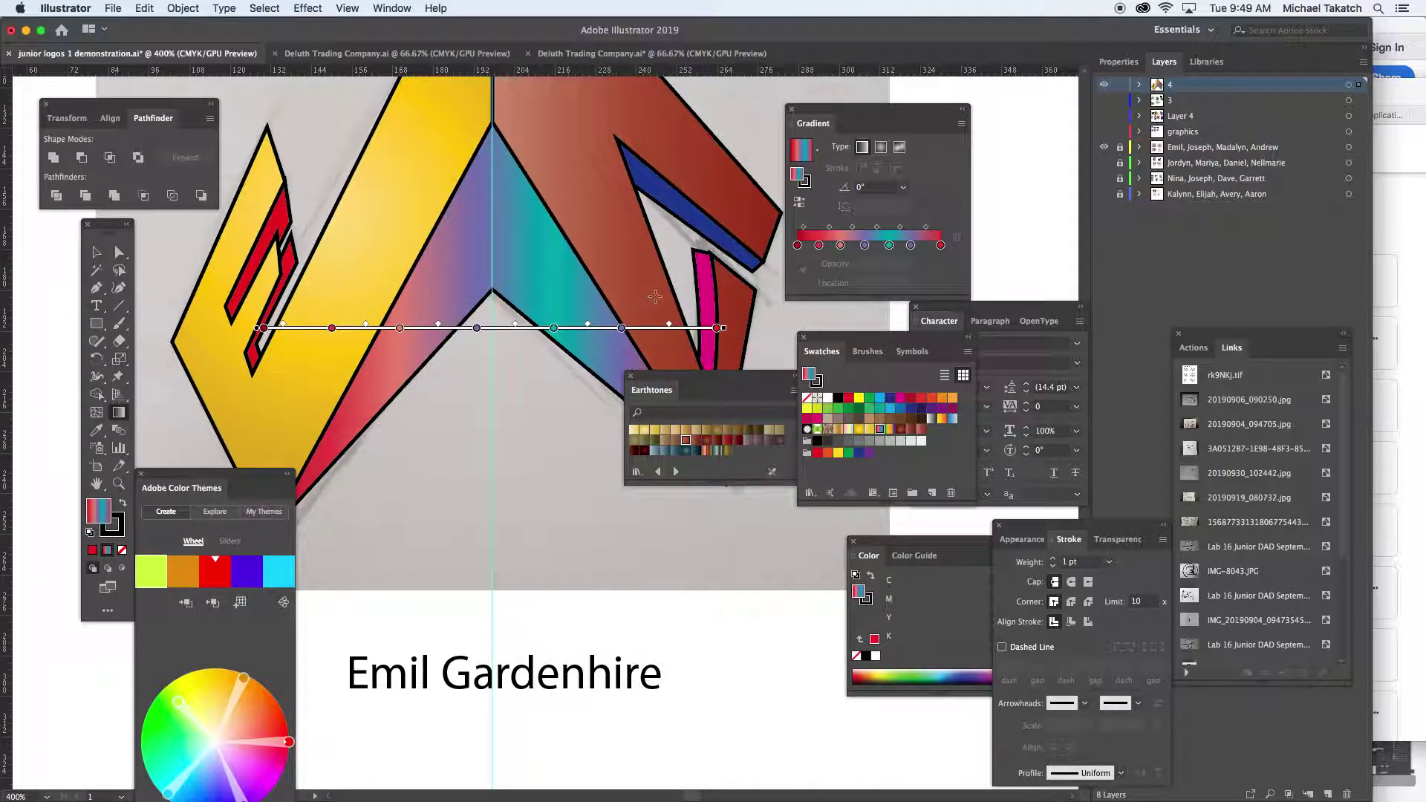
drag(722, 329, 435, 328)
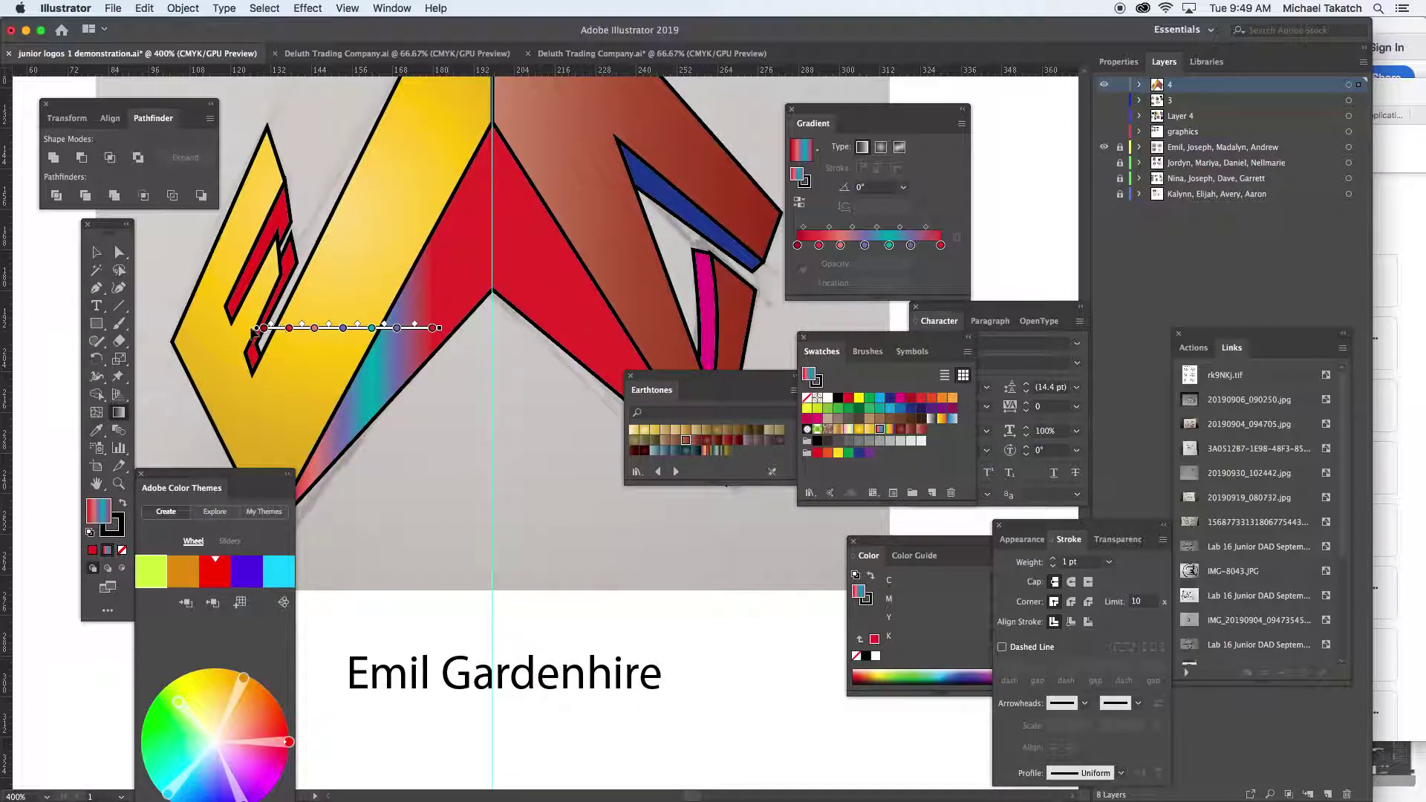
mouse_move(262, 328)
mouse_down()
mouse_move(357, 359)
mouse_move(396, 401)
mouse_move(399, 328)
mouse_up()
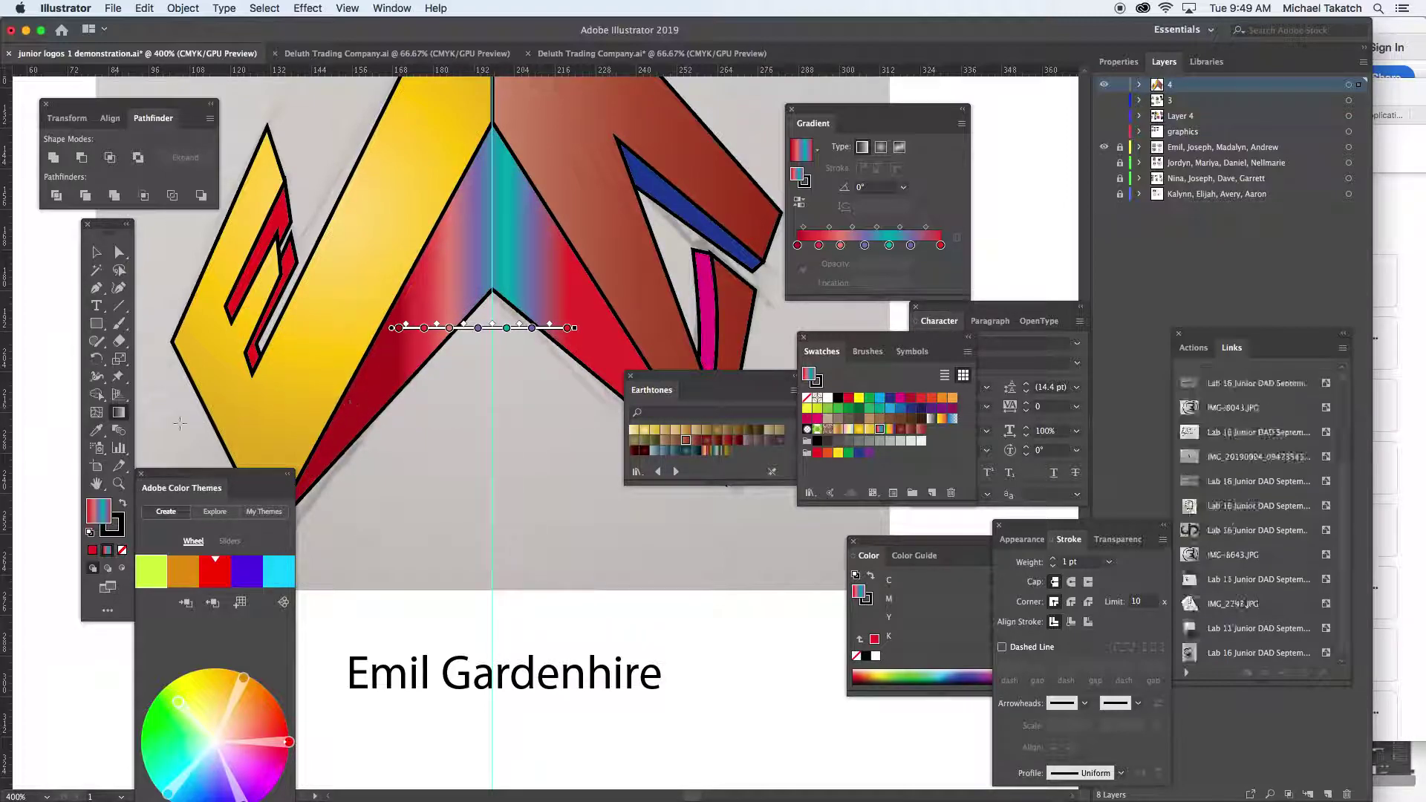
Redraw the centre gradient vertically at -86.3°, red at the peak fading to teal below
click(119, 415)
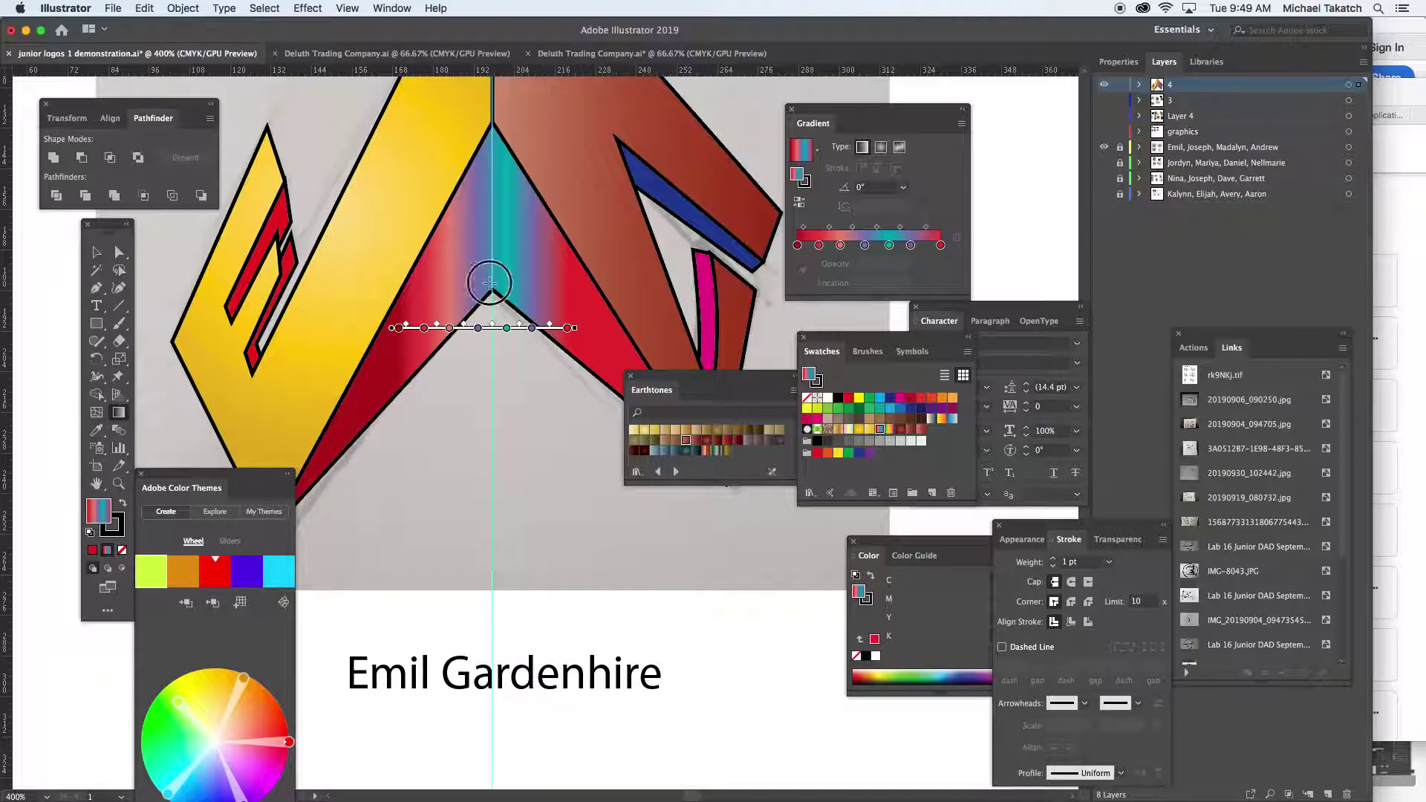
drag(489, 286, 587, 173)
mouse_move(470, 252)
mouse_down()
mouse_move(426, 220)
mouse_move(484, 331)
mouse_move(486, 508)
mouse_up()
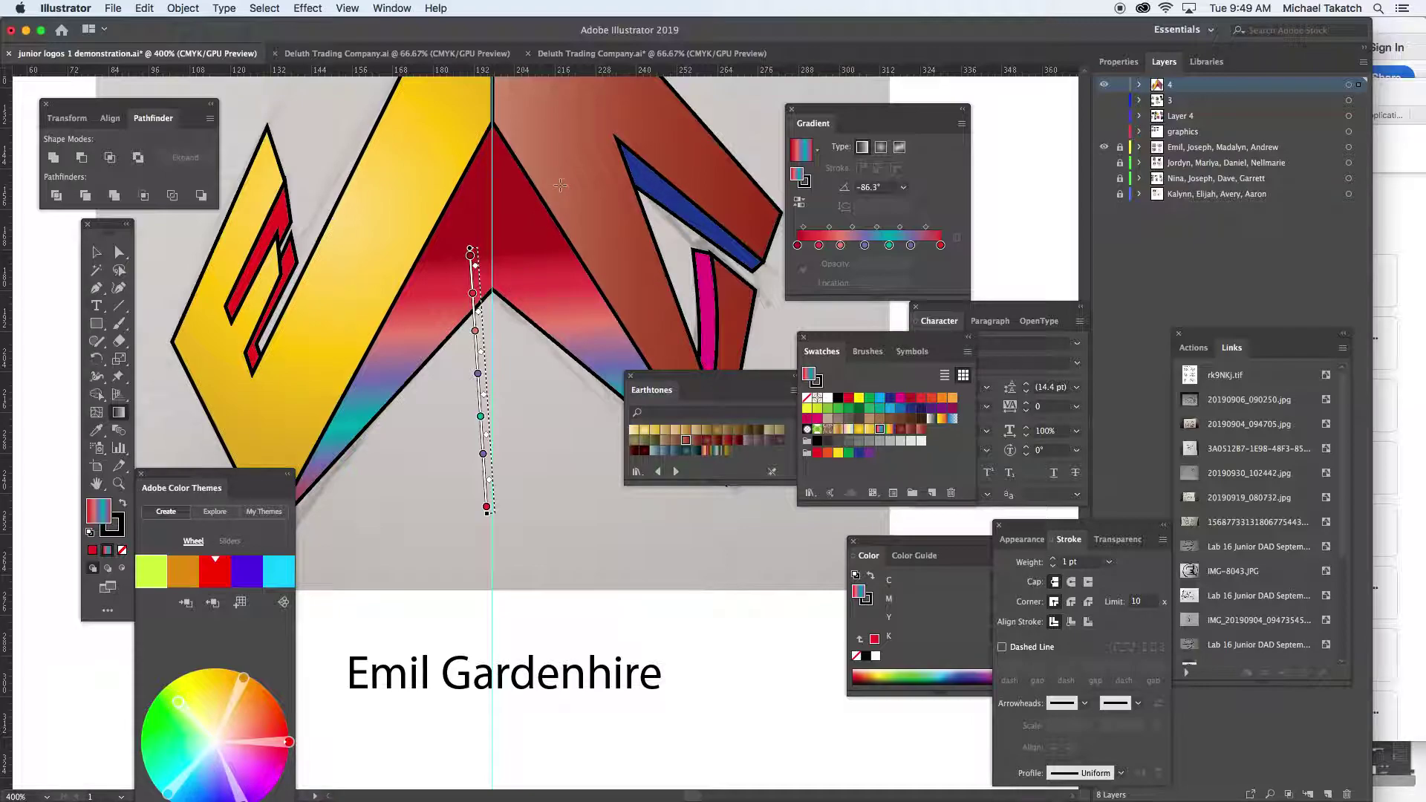
click(416, 167)
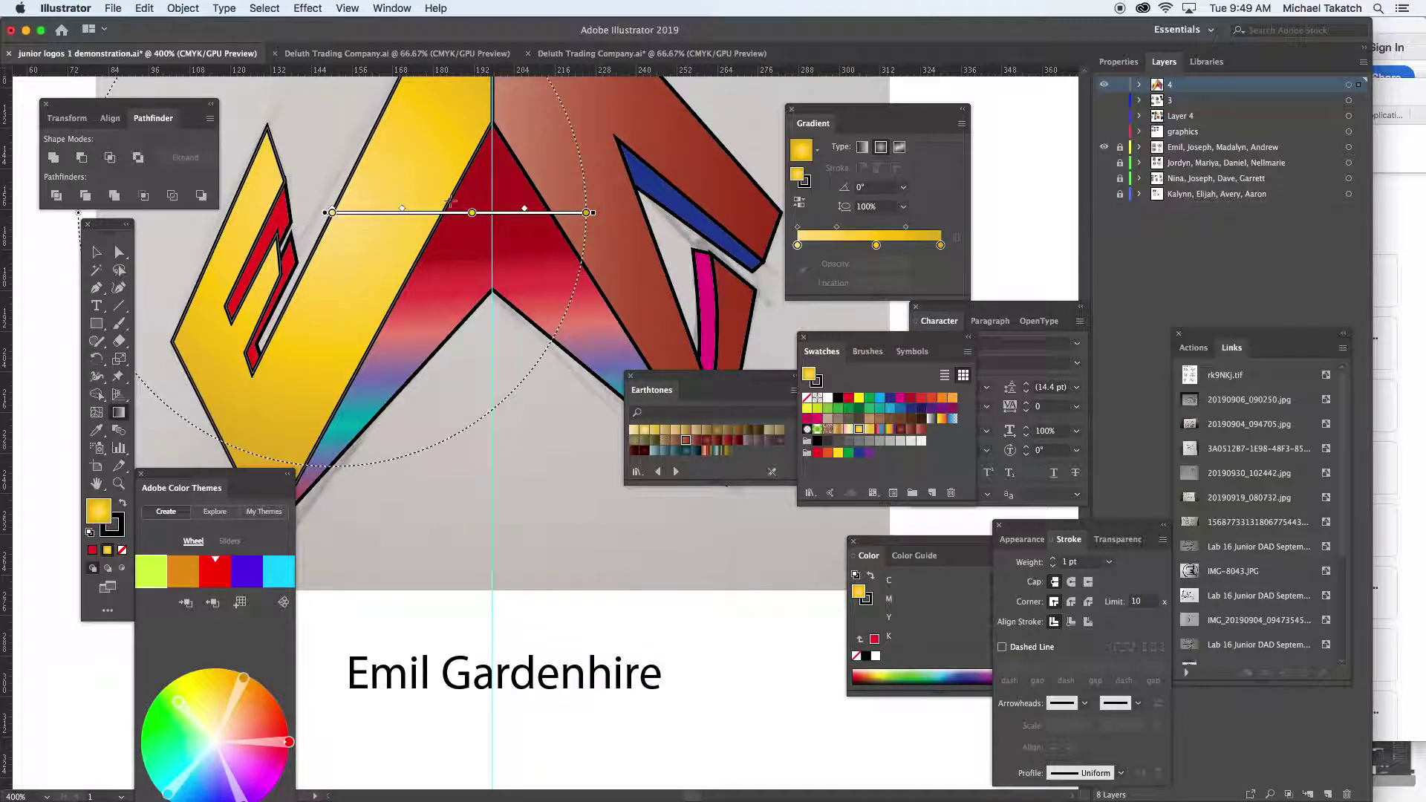
Recolour the left piece with a blue-grey Earthtones gradient and sharpen its colour stops
click(664, 450)
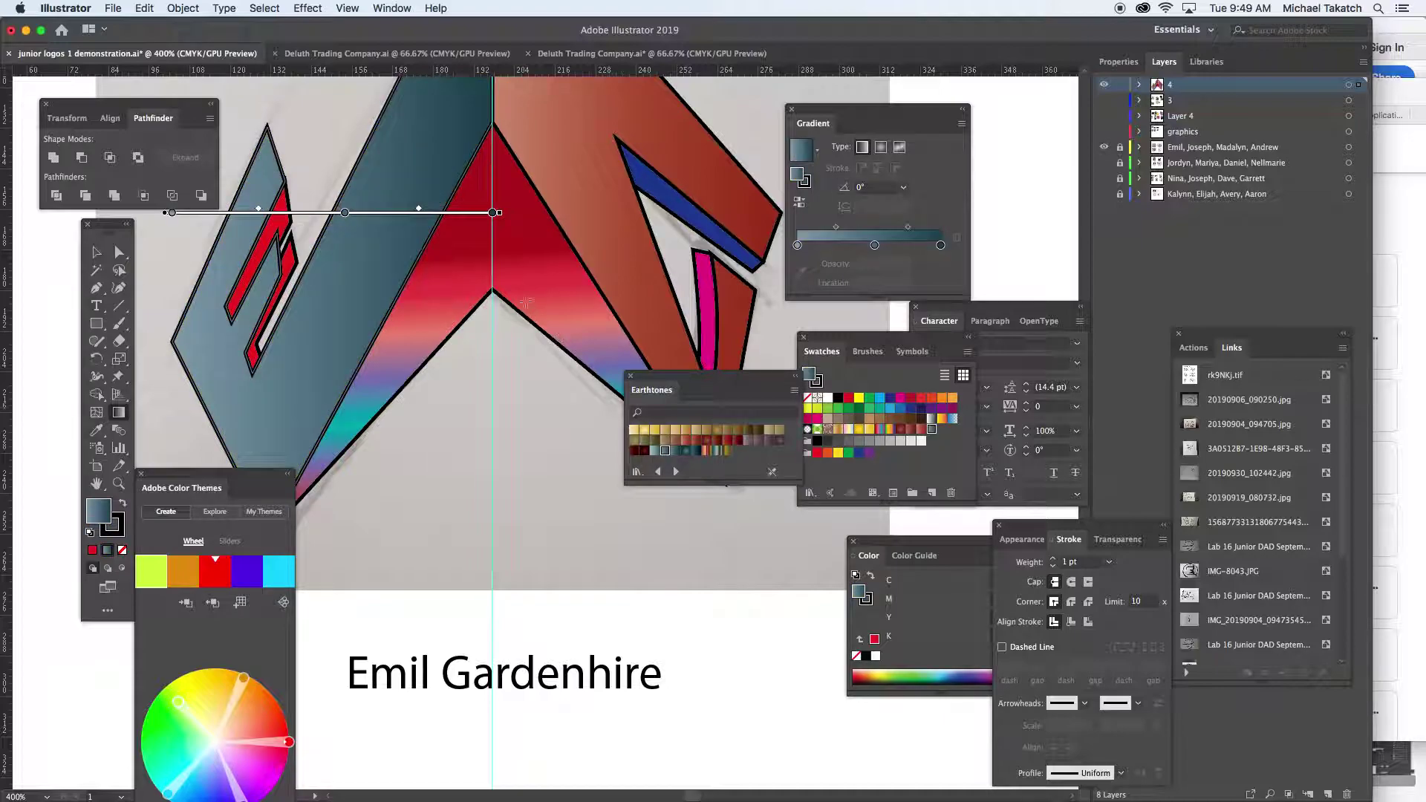
drag(471, 217, 611, 283)
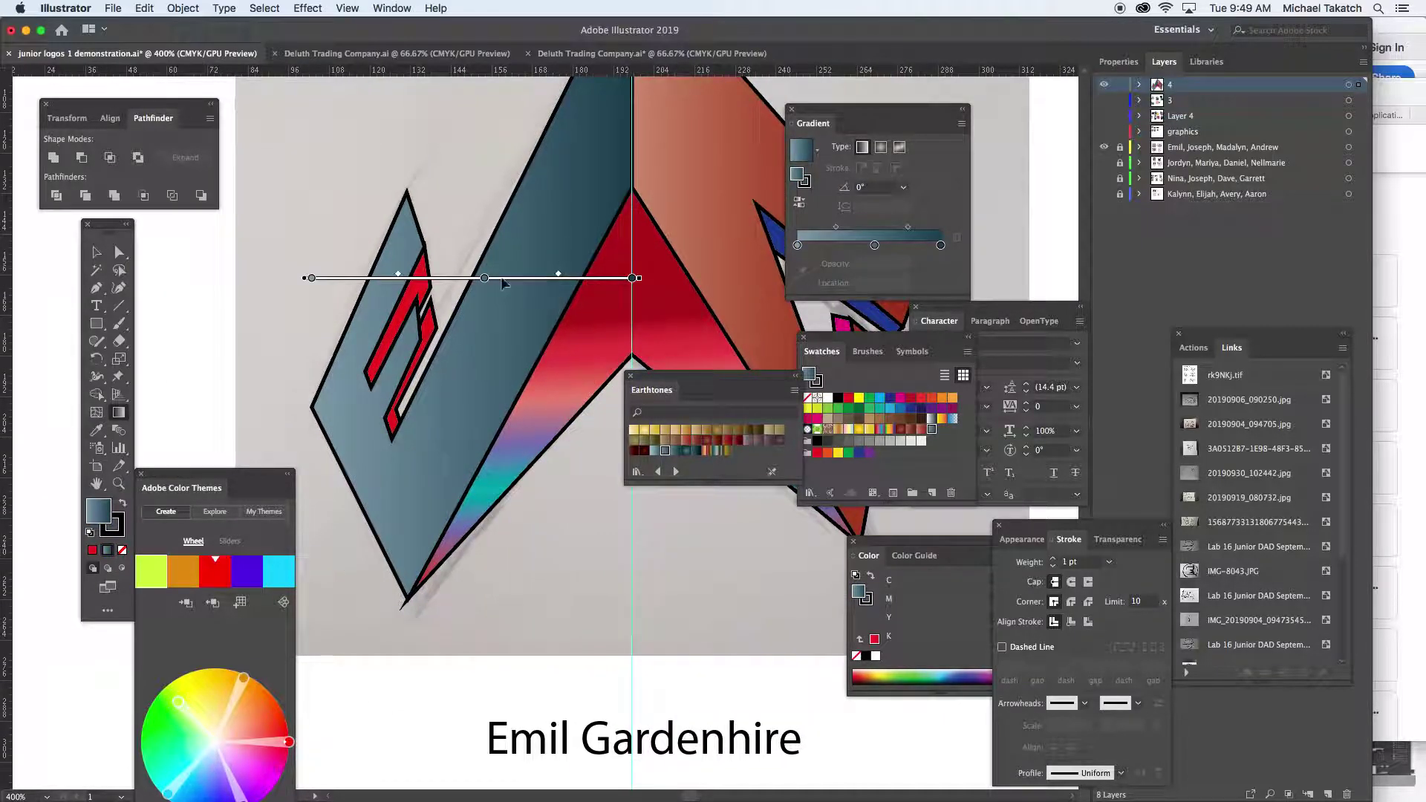
drag(485, 280, 380, 279)
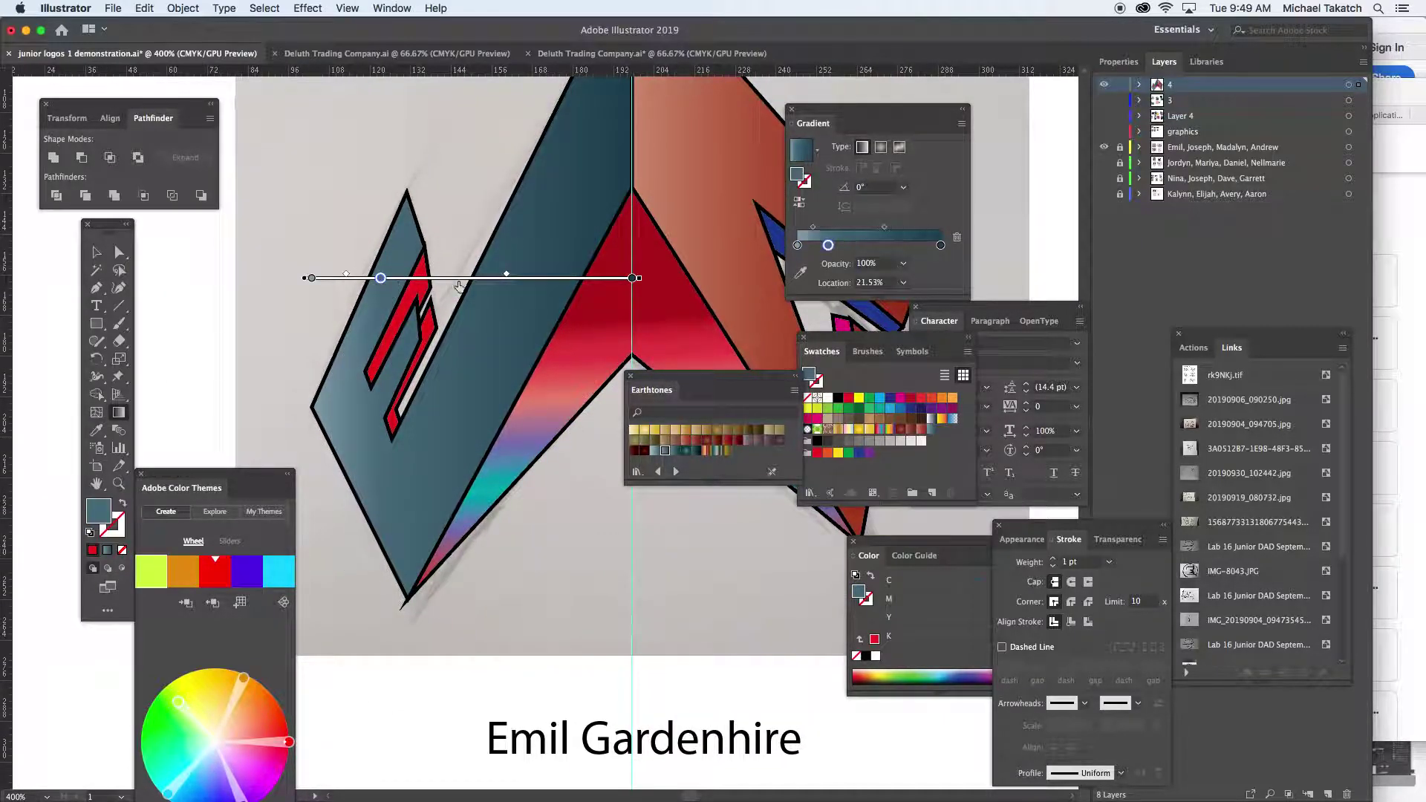
click(633, 279)
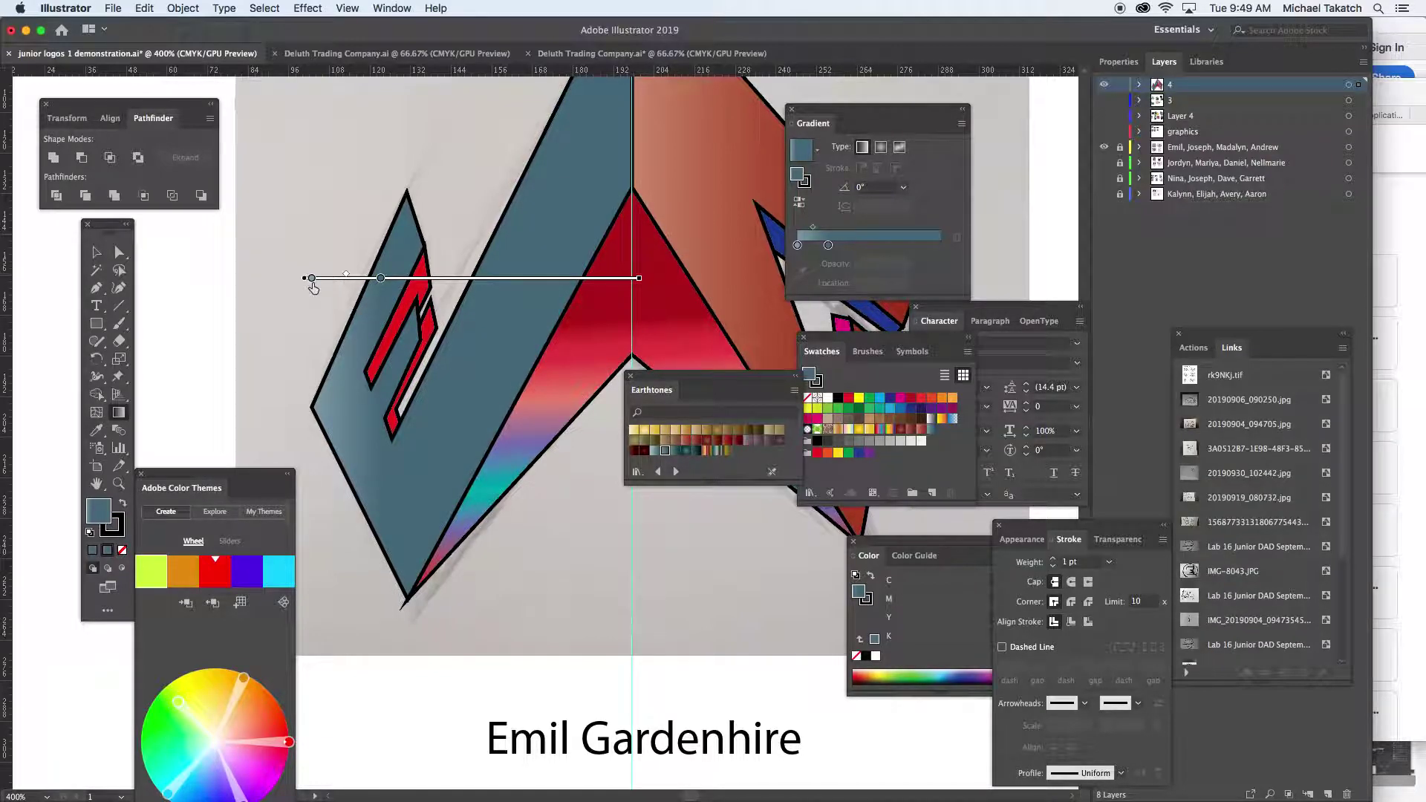
drag(335, 279, 406, 183)
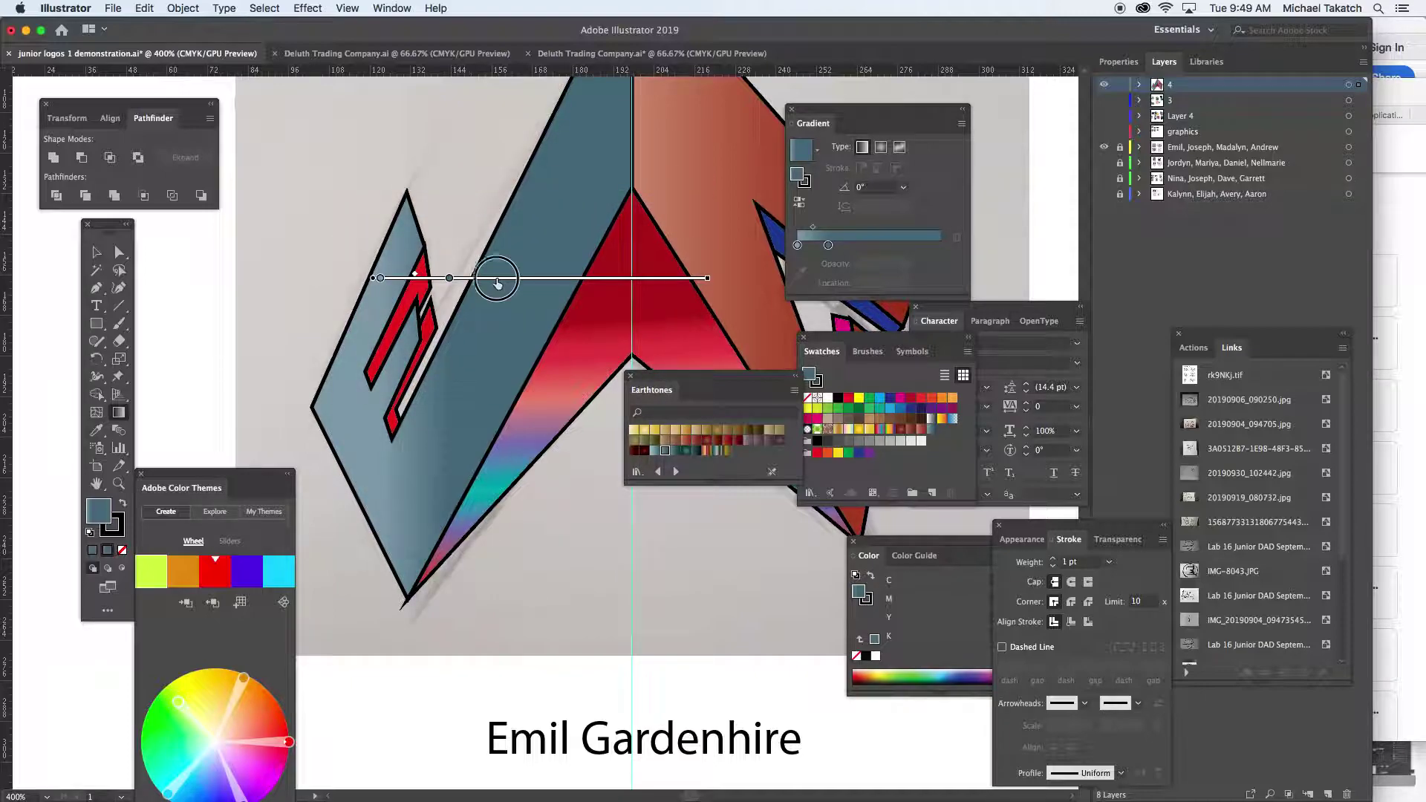
drag(478, 280, 490, 280)
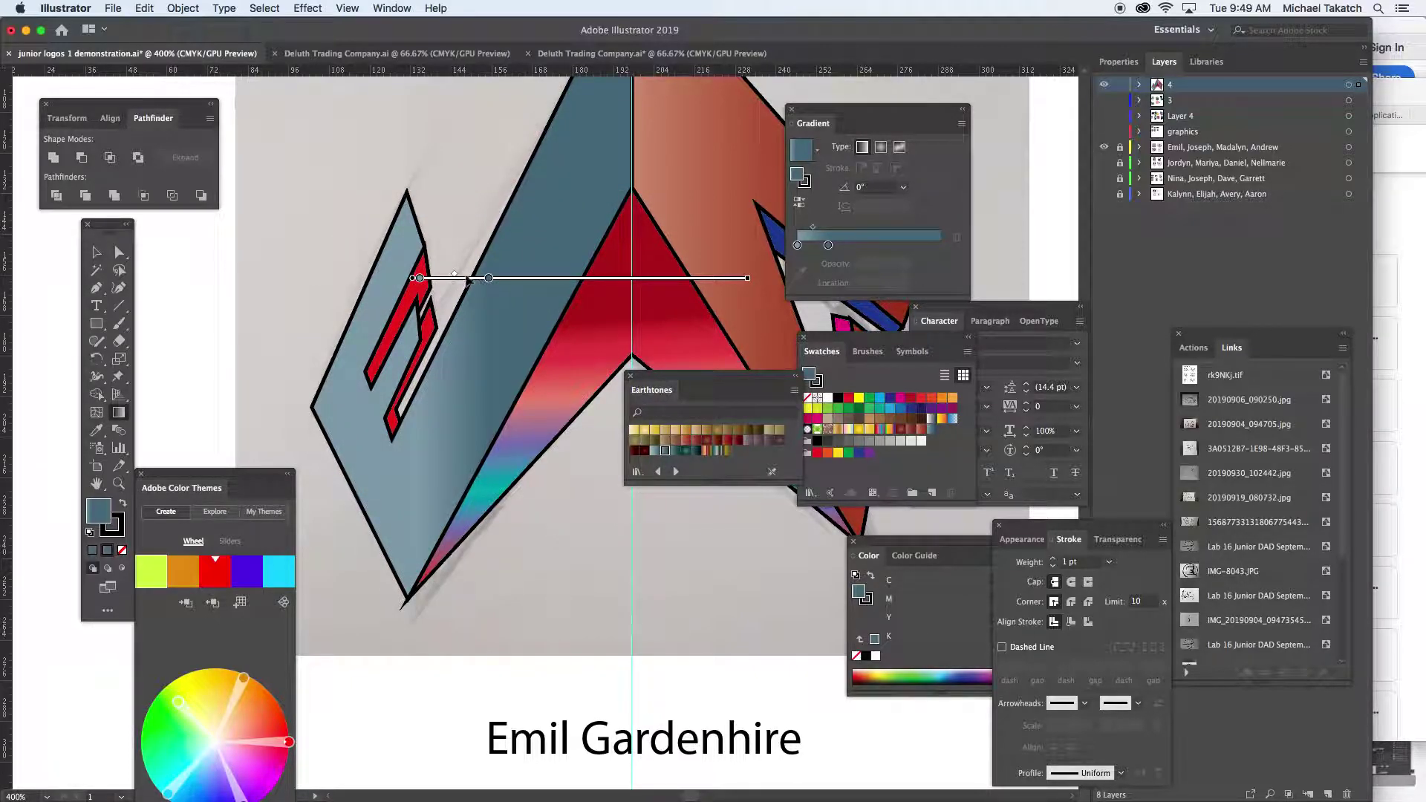
mouse_move(454, 280)
mouse_down()
mouse_move(584, 279)
mouse_move(529, 281)
mouse_up()
Redraw the left piece's slate-blue gradient diagonally at 35.3° from the lower left
drag(447, 415, 551, 282)
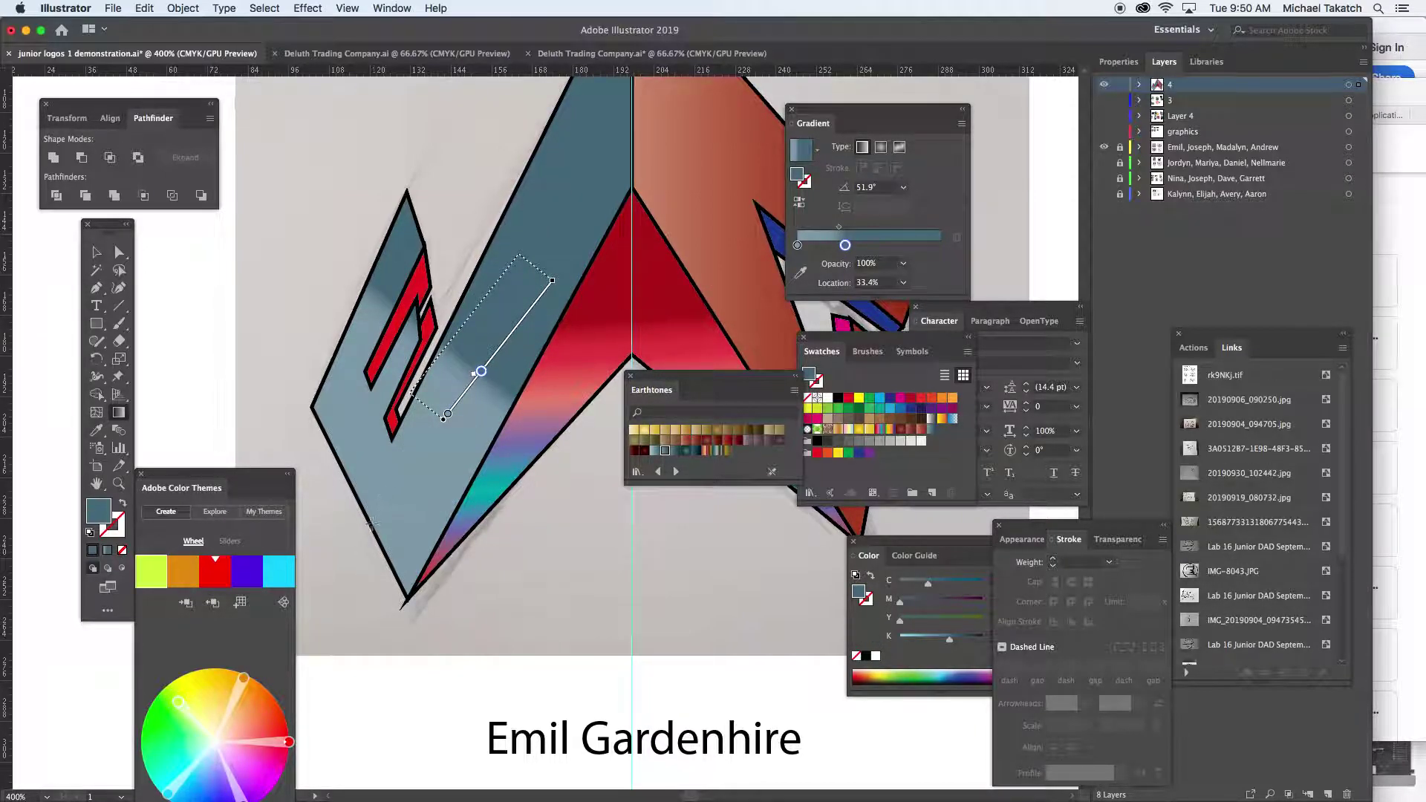
drag(347, 548, 424, 493)
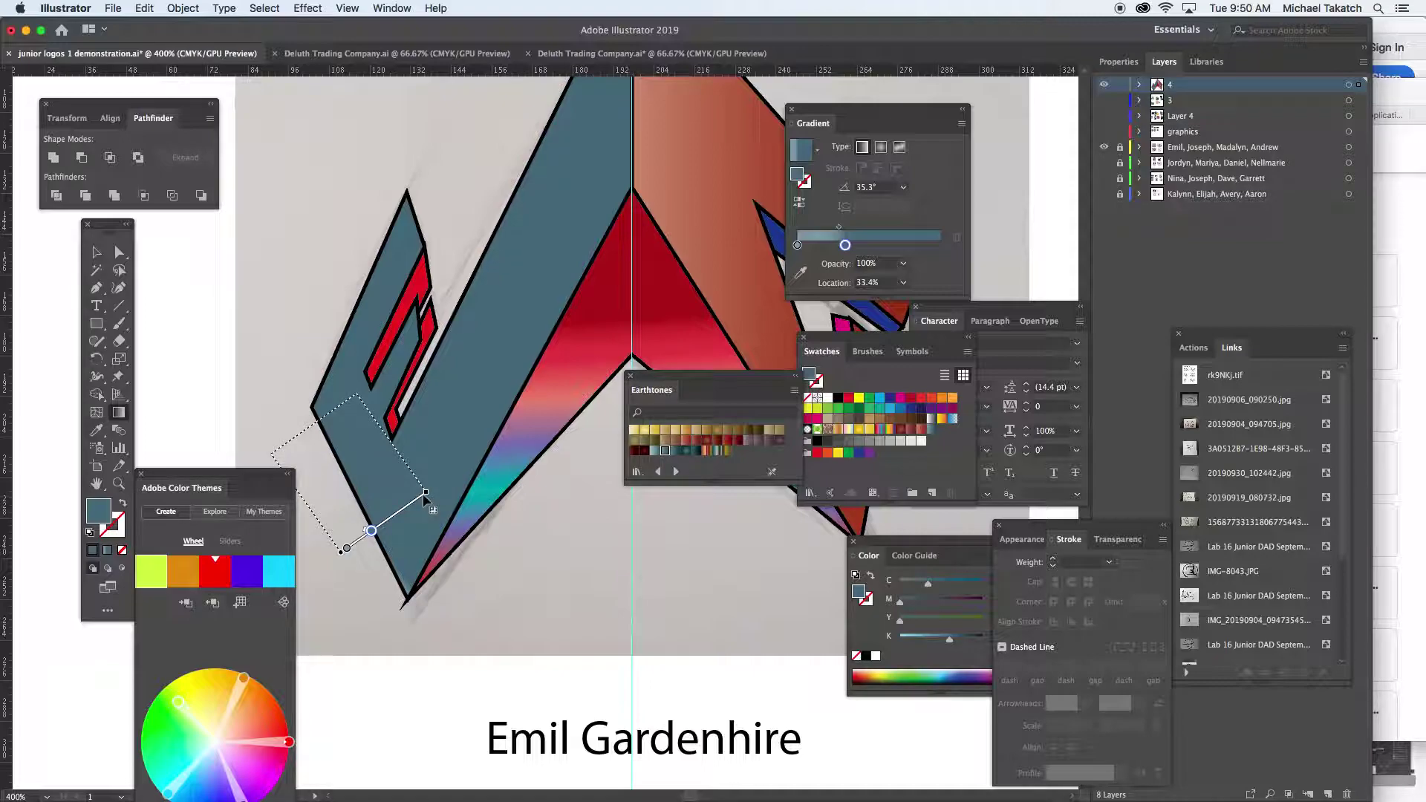
key(super+minus)
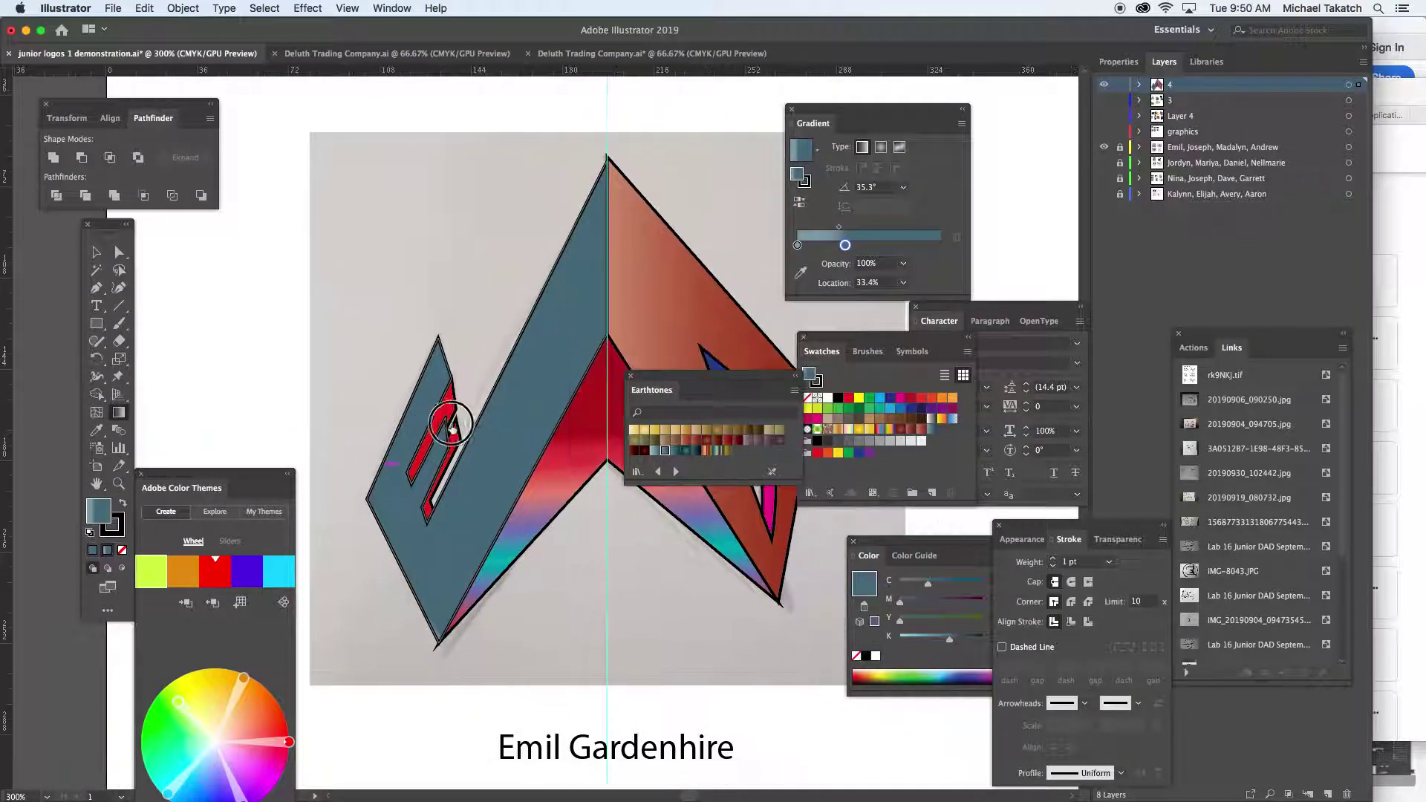
Hide the grey background and name caption layer, keeping the left piece's black outline
drag(466, 428, 411, 414)
key(slash)
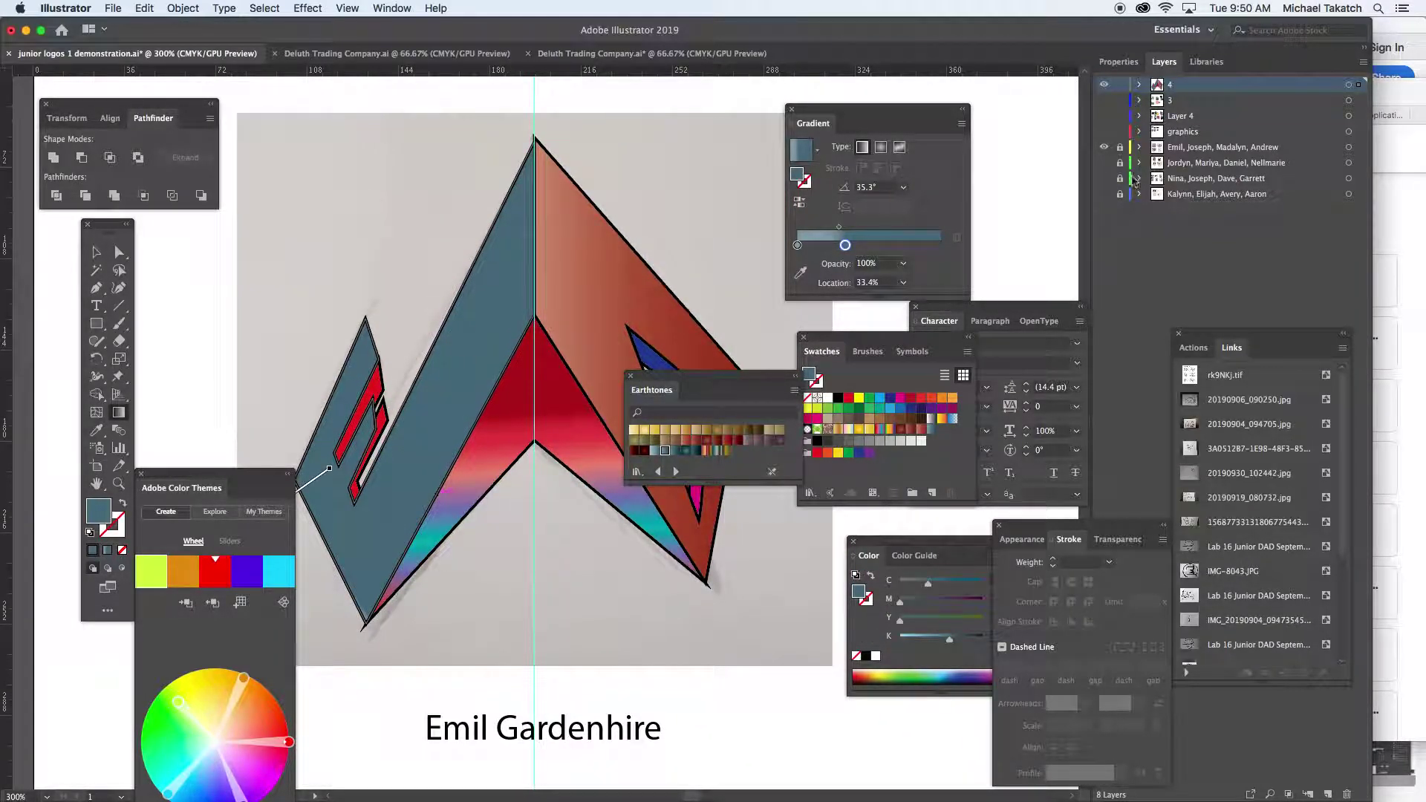
click(1104, 150)
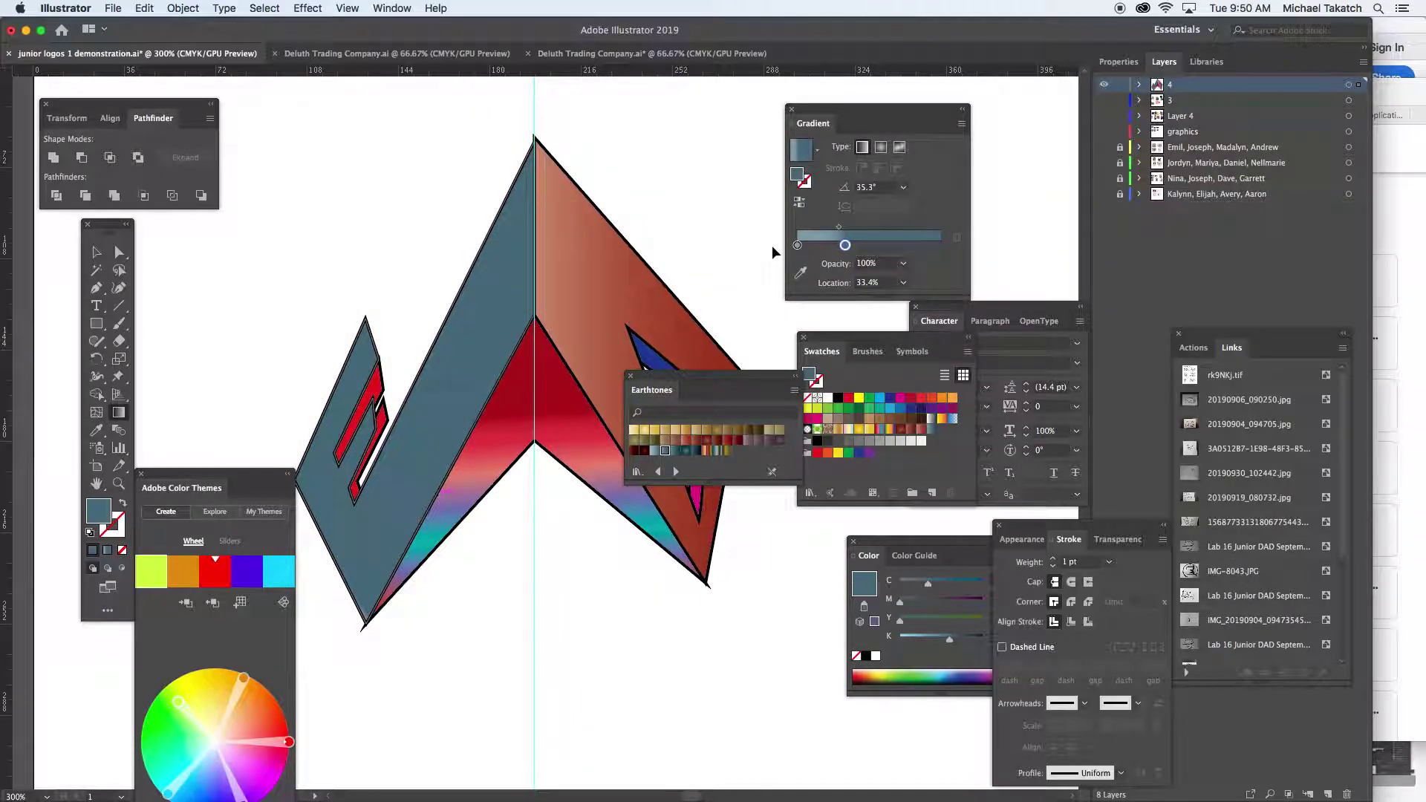
key(super+z)
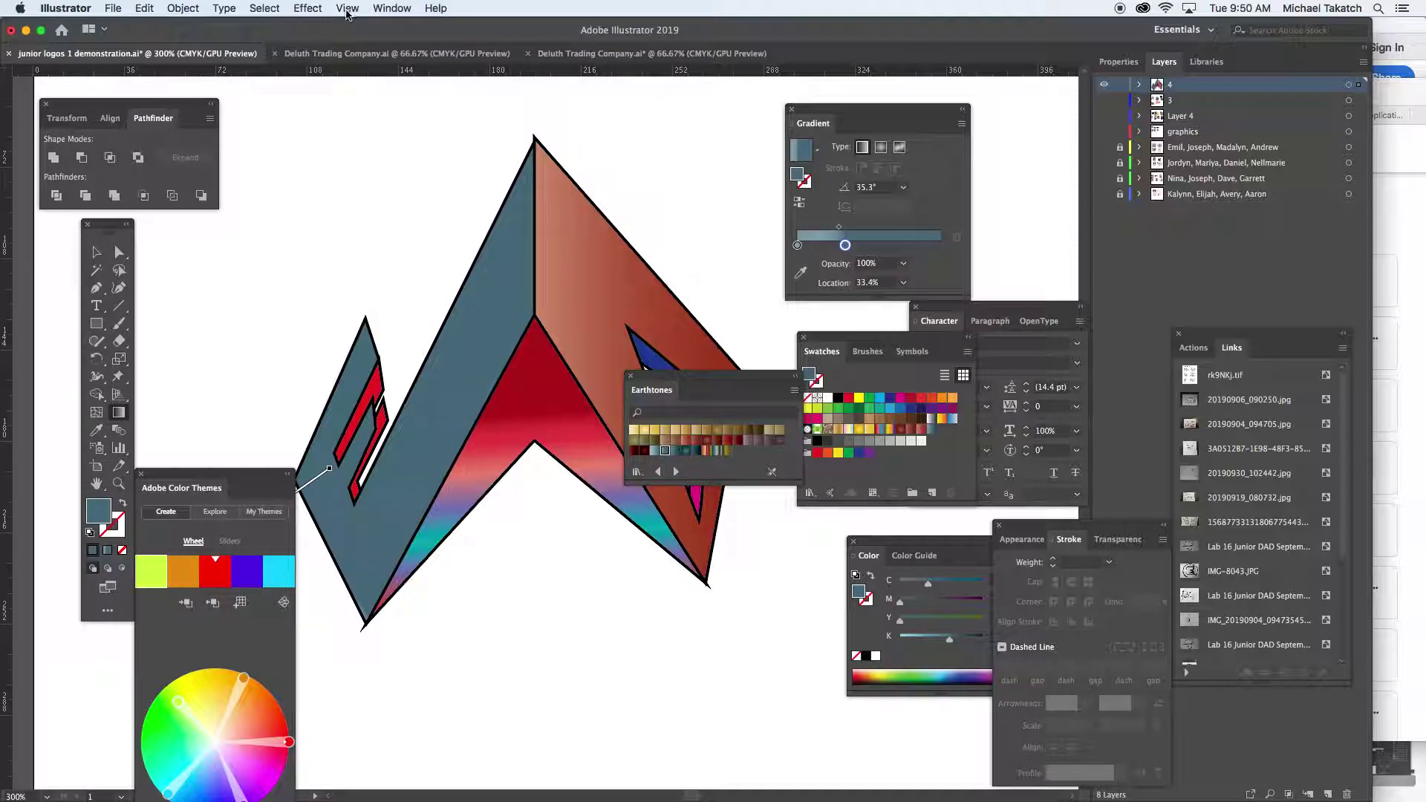
click(347, 9)
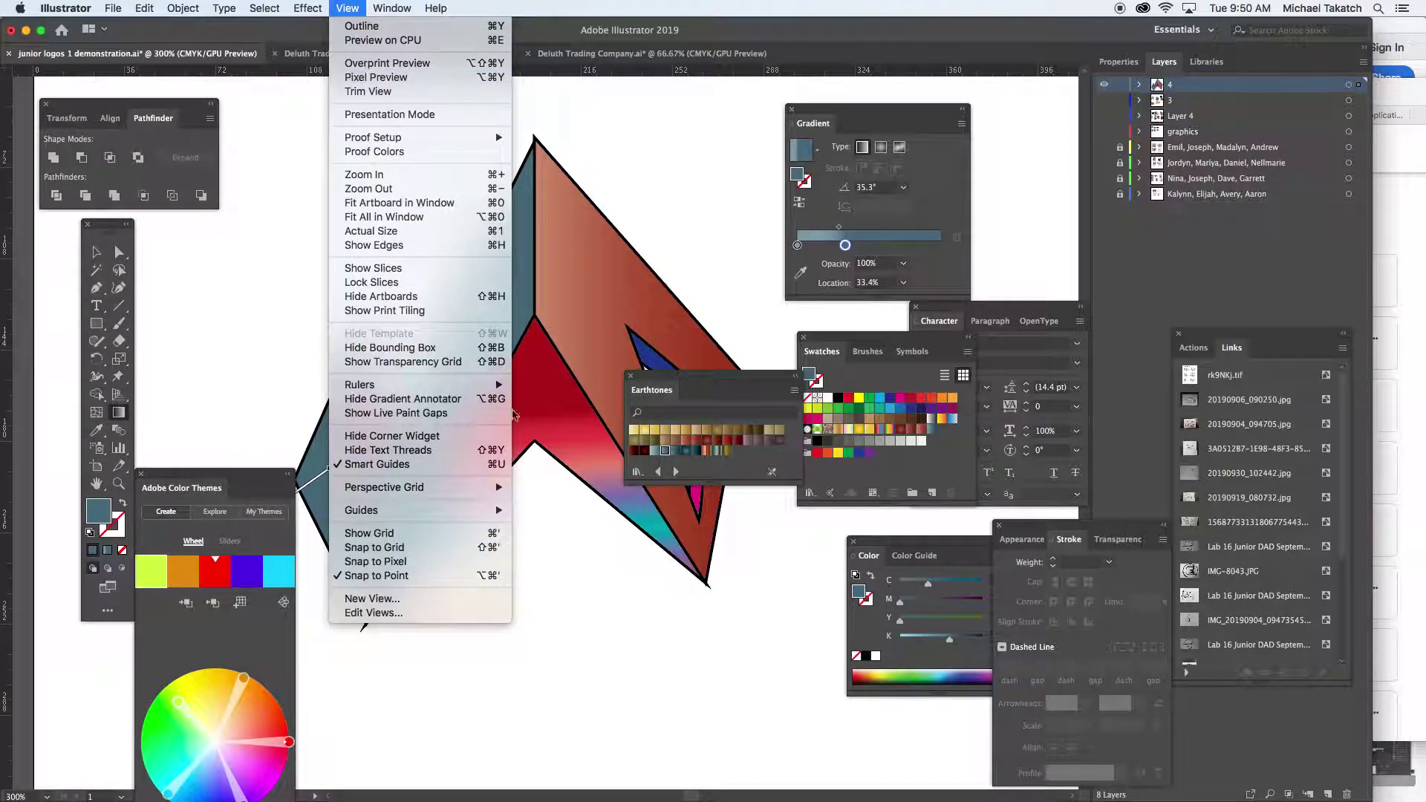
click(619, 158)
Hide all panels, deselect the artwork, and capture a Cmd+Shift+4 screenshot of the logo
key(Tab)
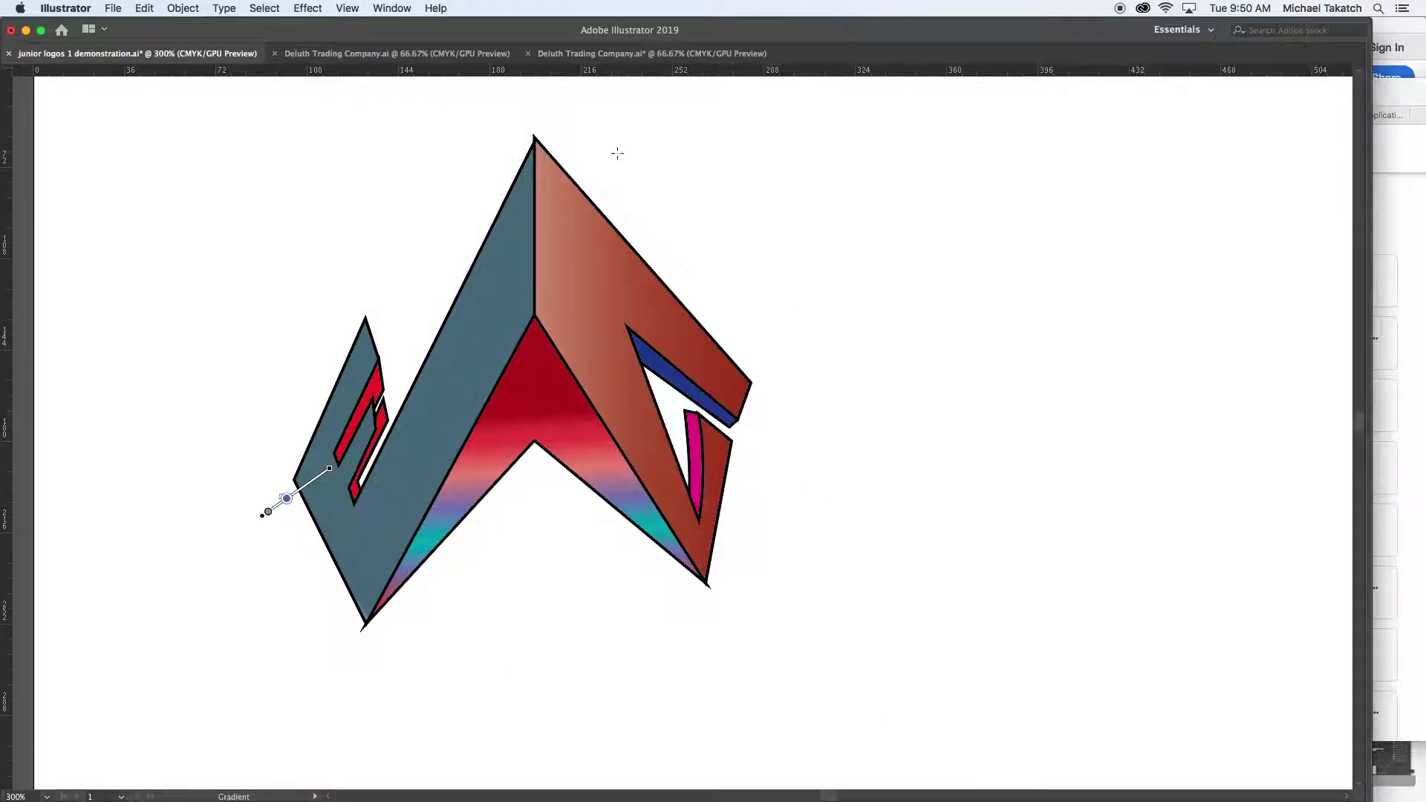
key(v)
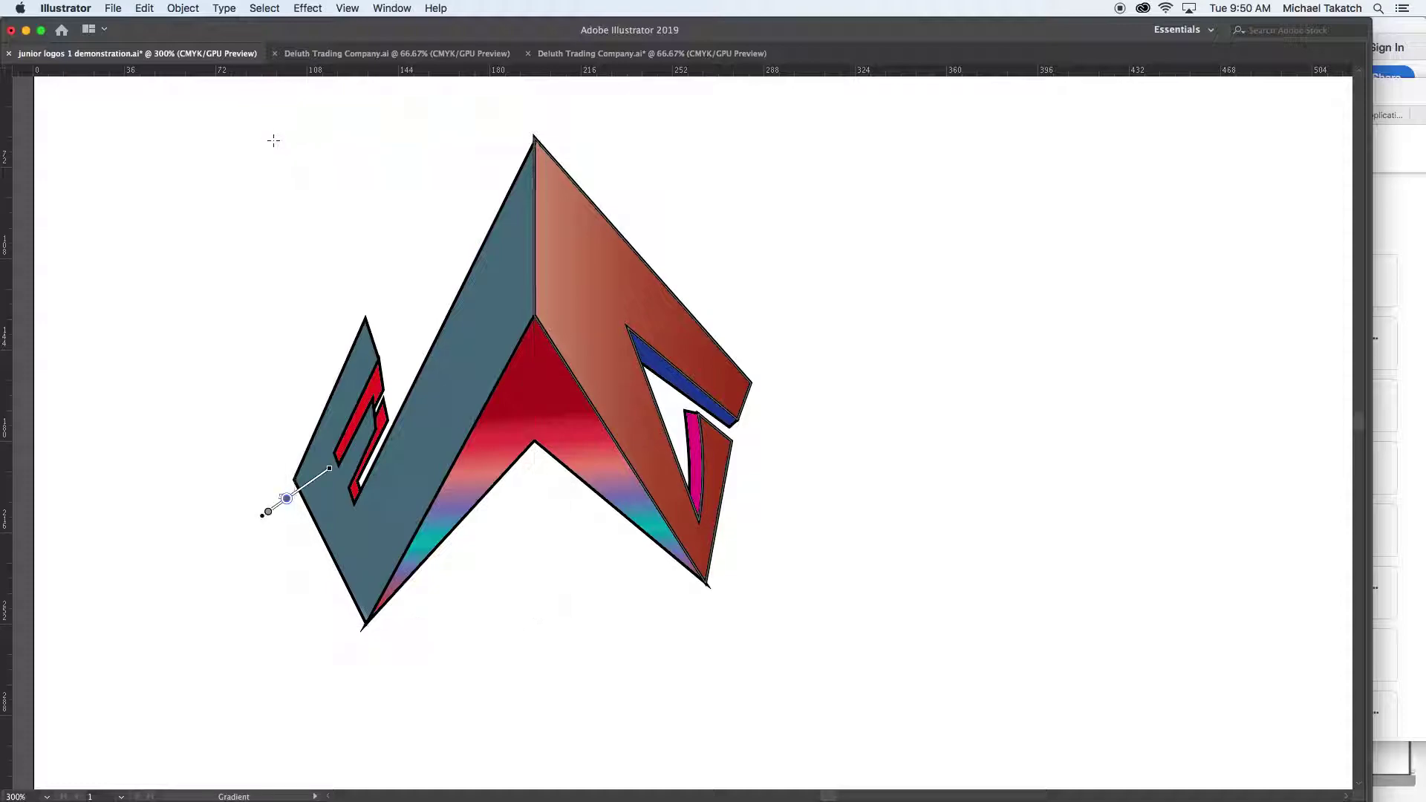
key(v)
click(218, 273)
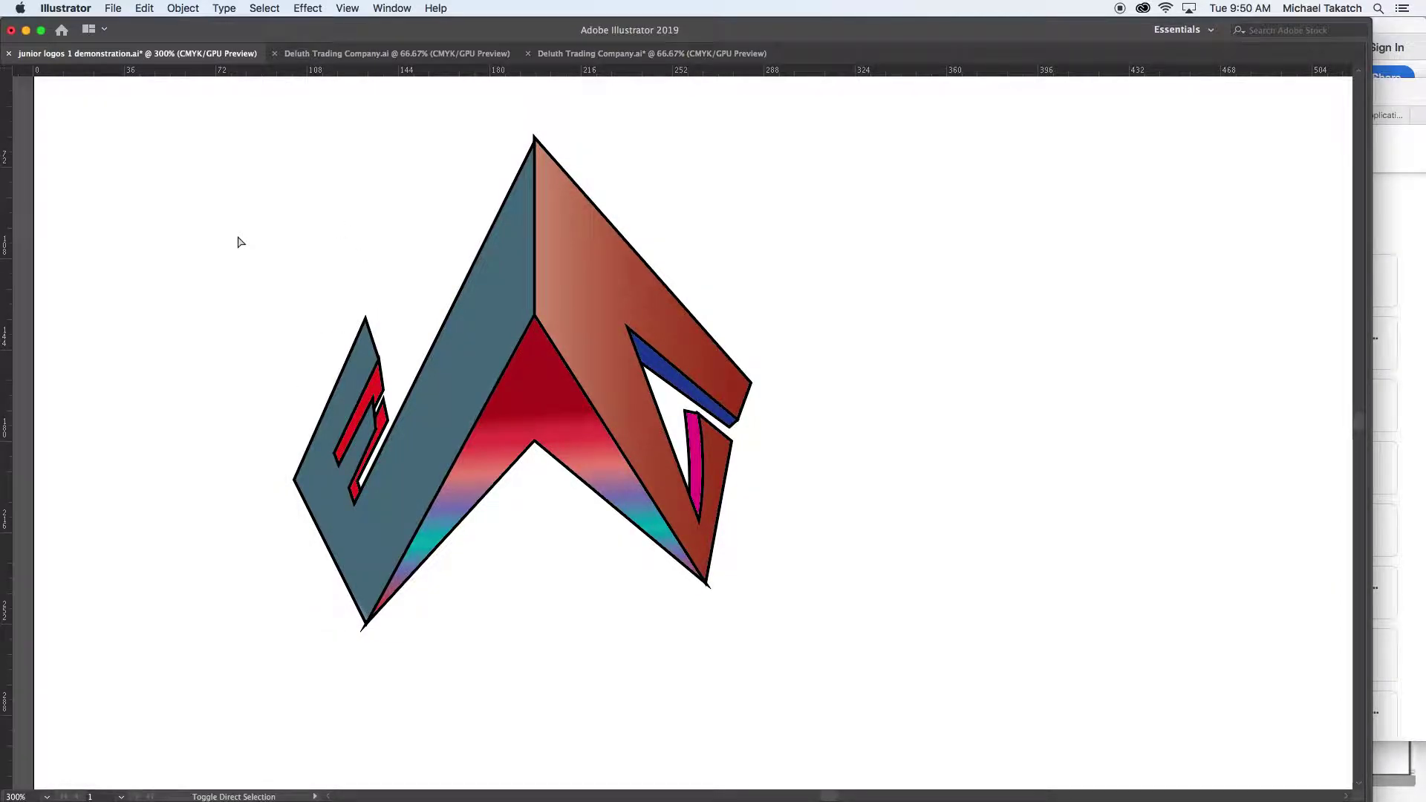
key(super+shift+4)
drag(265, 125, 841, 661)
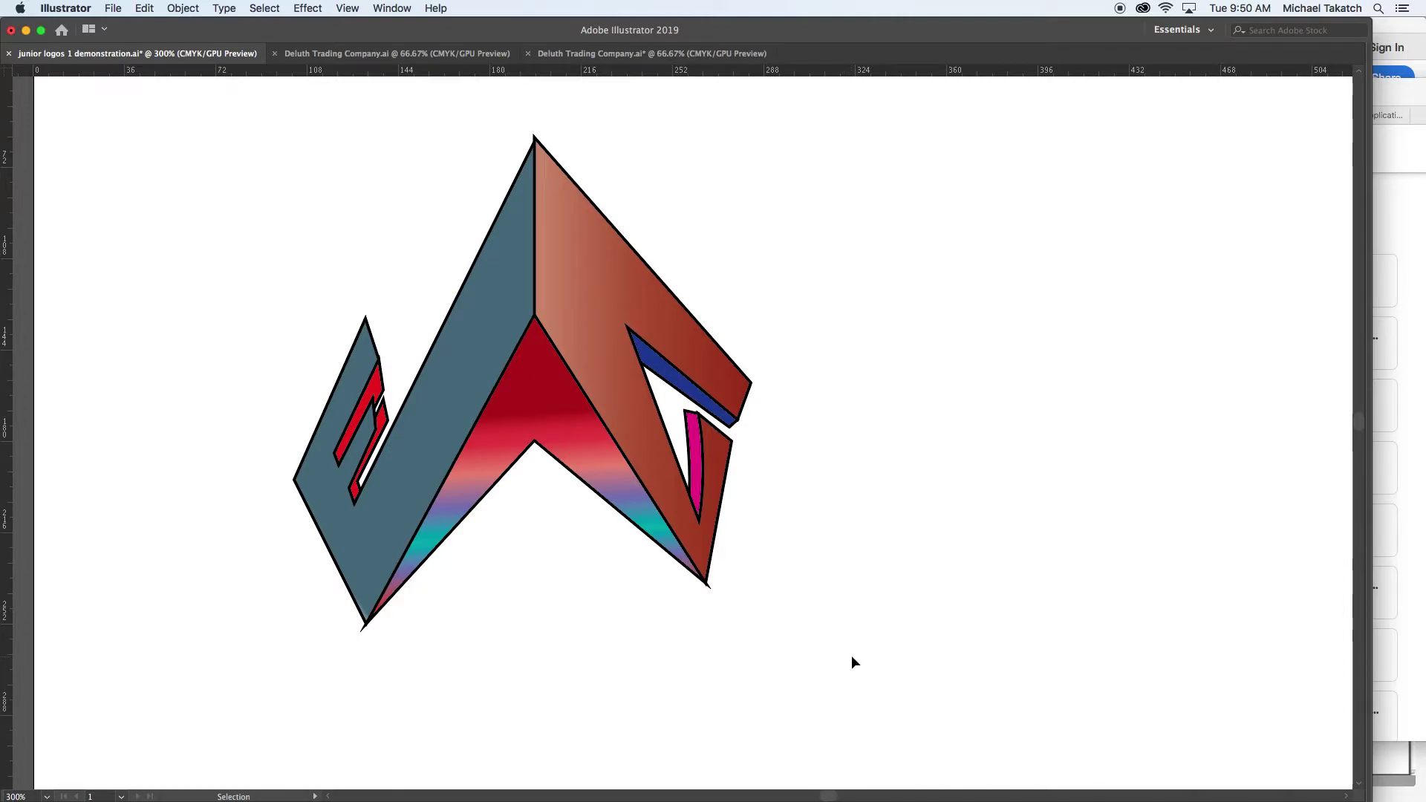